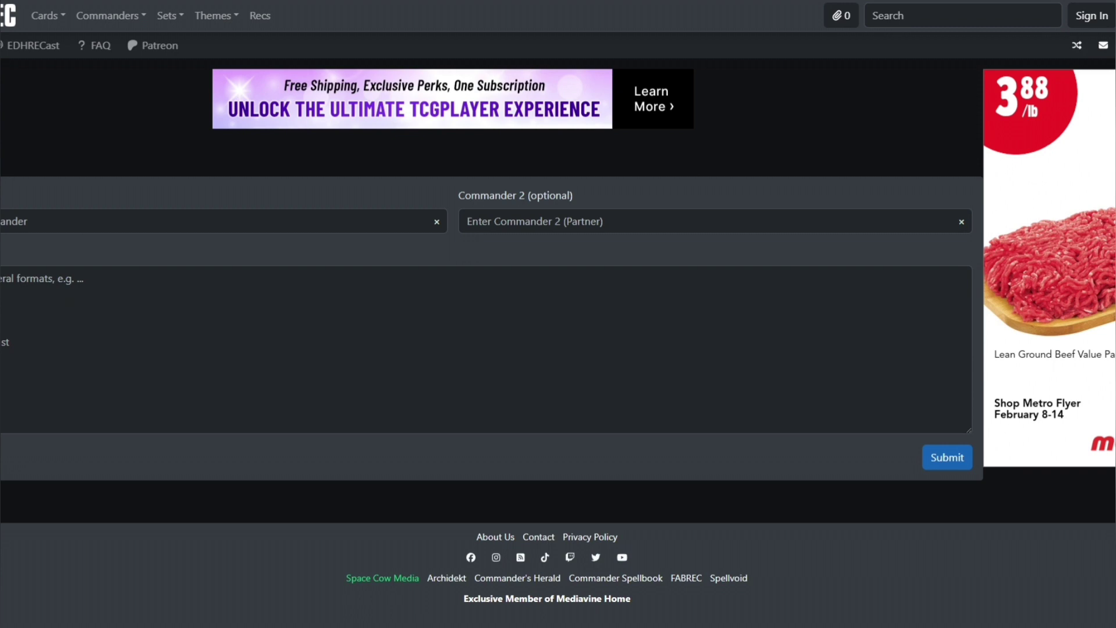
# Draw random commanders on EDHREC until Grandmother Sengir comes up as the commander for the new deck.
pyautogui.click(1076, 46)
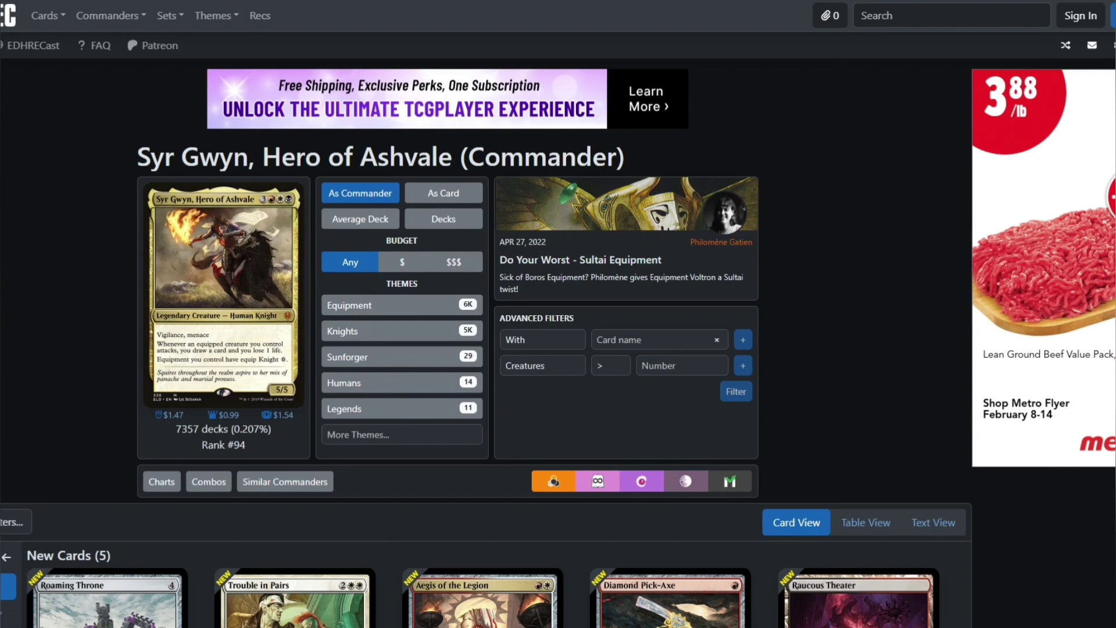
pyautogui.click(1066, 46)
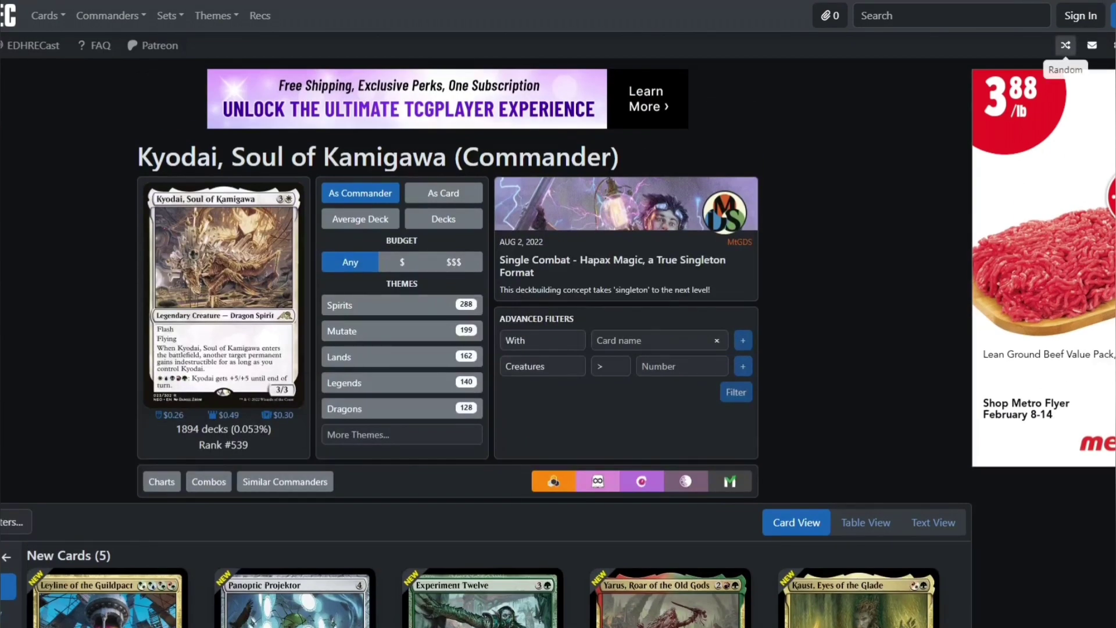
pyautogui.click(1065, 45)
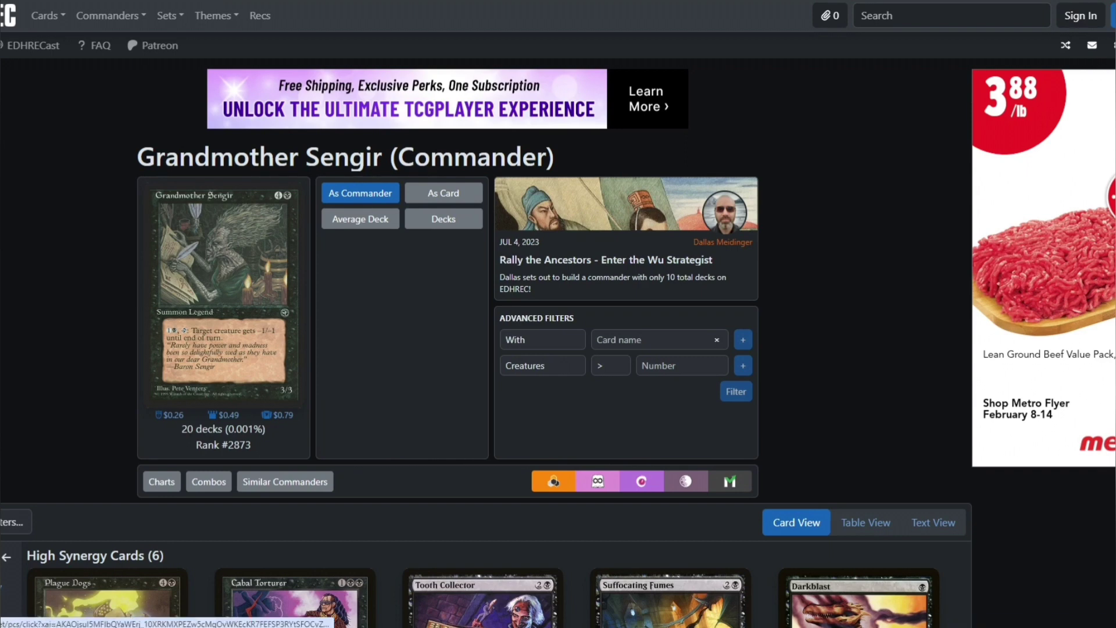
pyautogui.click(192, 387)
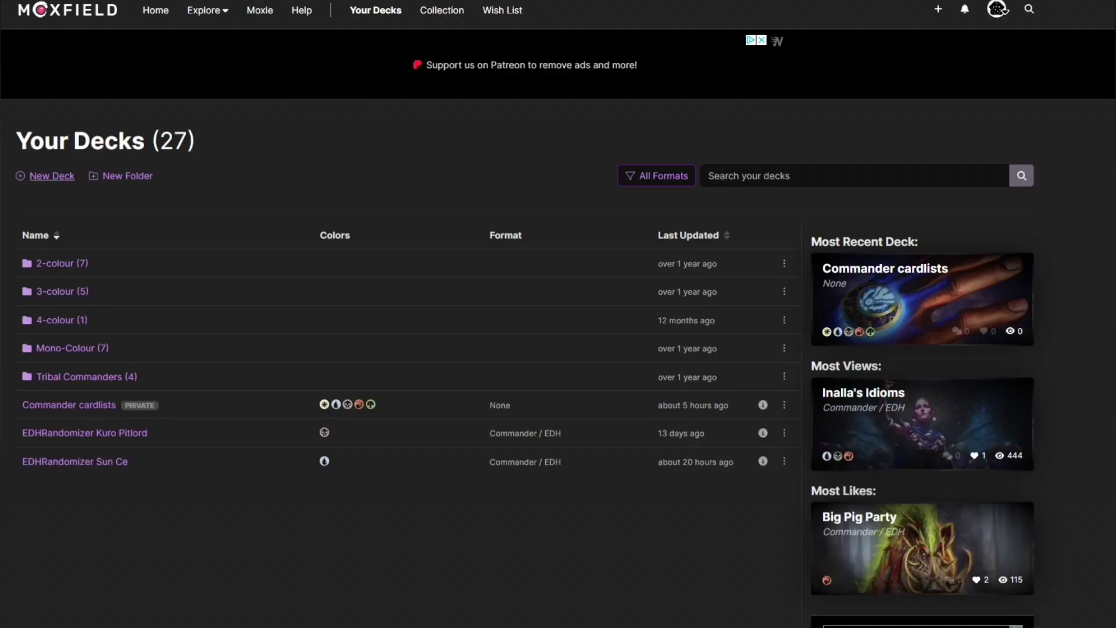
# Switch to Moxfield and set up a new deck named EDHRandomizer with Grandmother Sengir as commander.
pyautogui.click(52, 175)
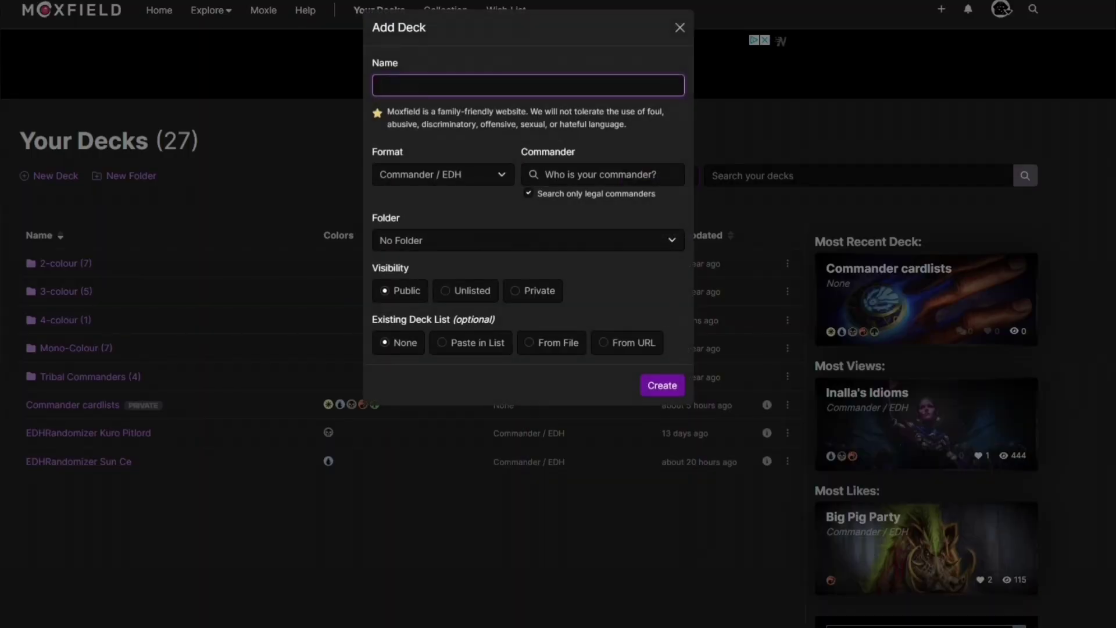
pyautogui.write('EDHRandomi')
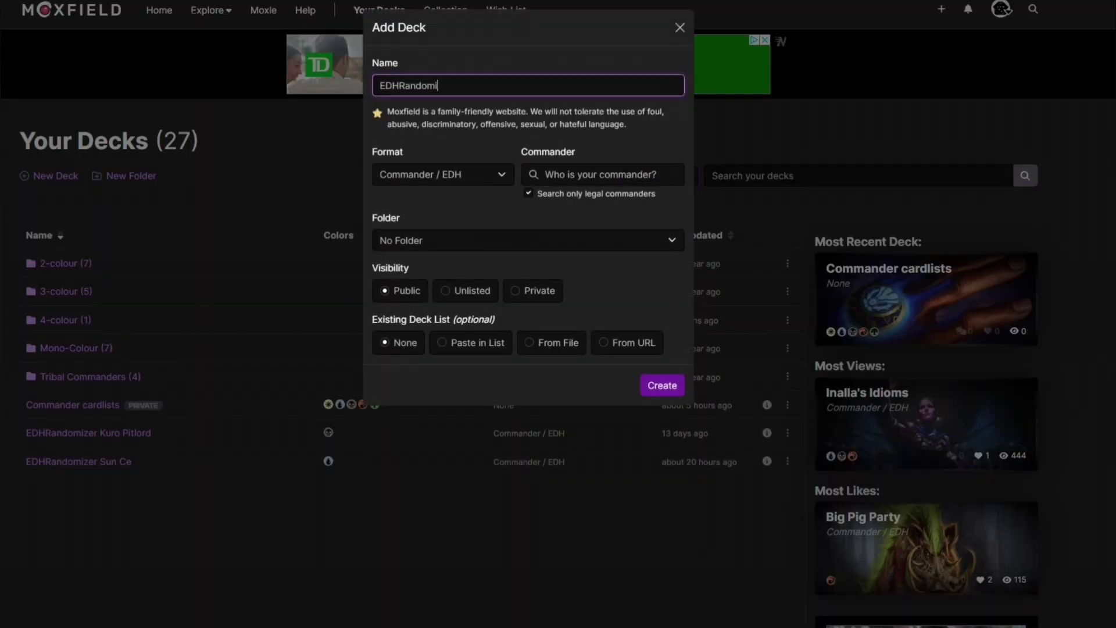
pyautogui.write('zer')
pyautogui.click(603, 174)
pyautogui.write('Grandmother Se')
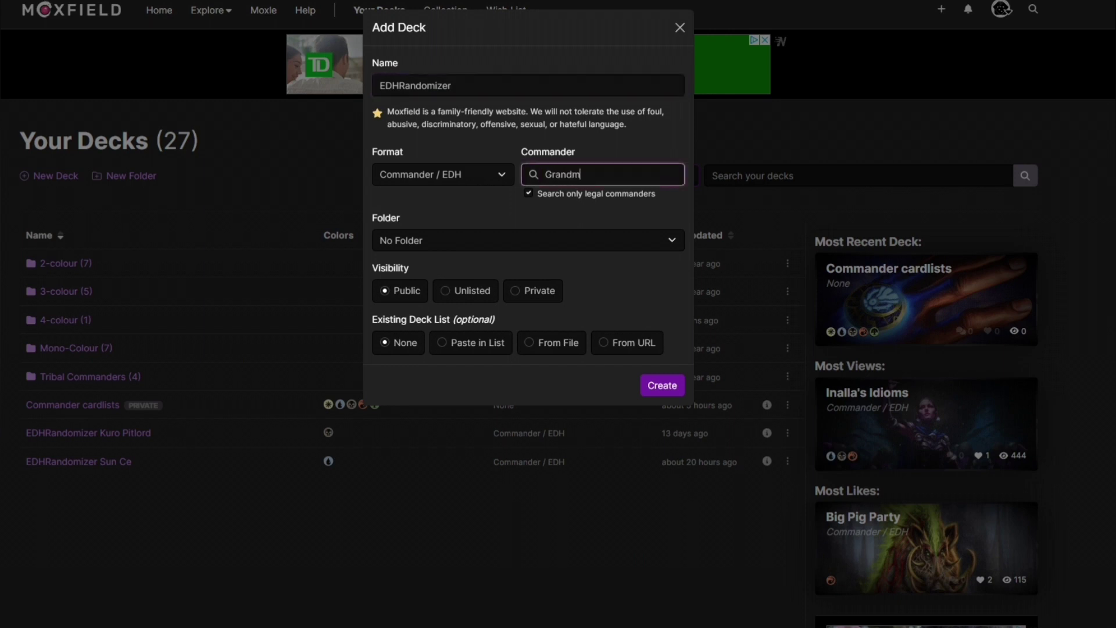
pyautogui.write('ng')
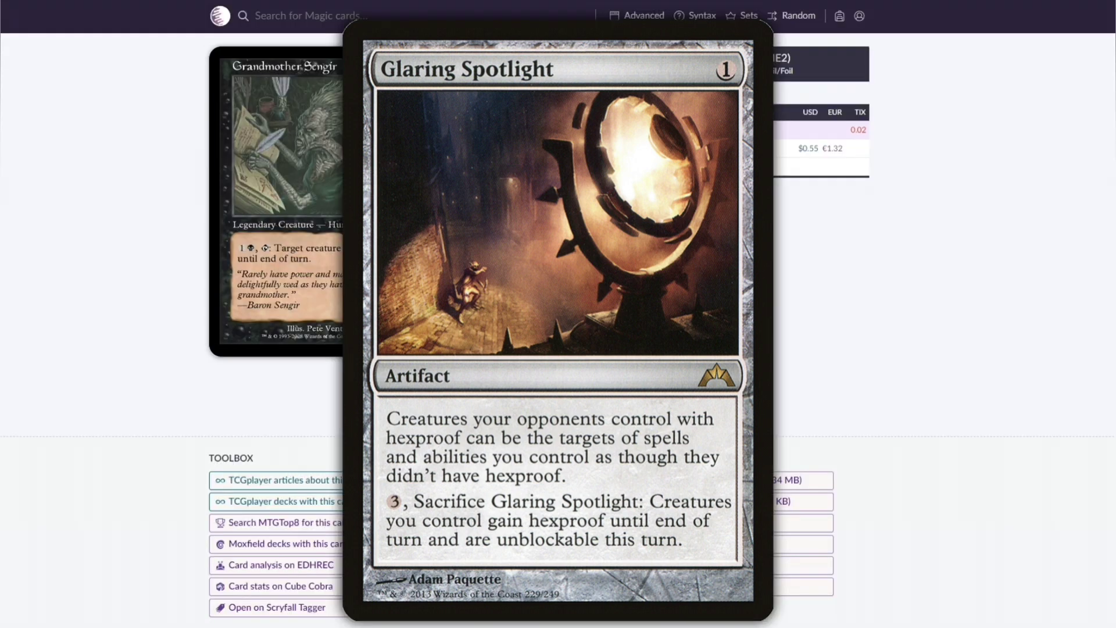
# Look up the card "glaring spotlight" on Scryfall and return to the Grandmother Sengir page.
pyautogui.moveTo(375, 626)
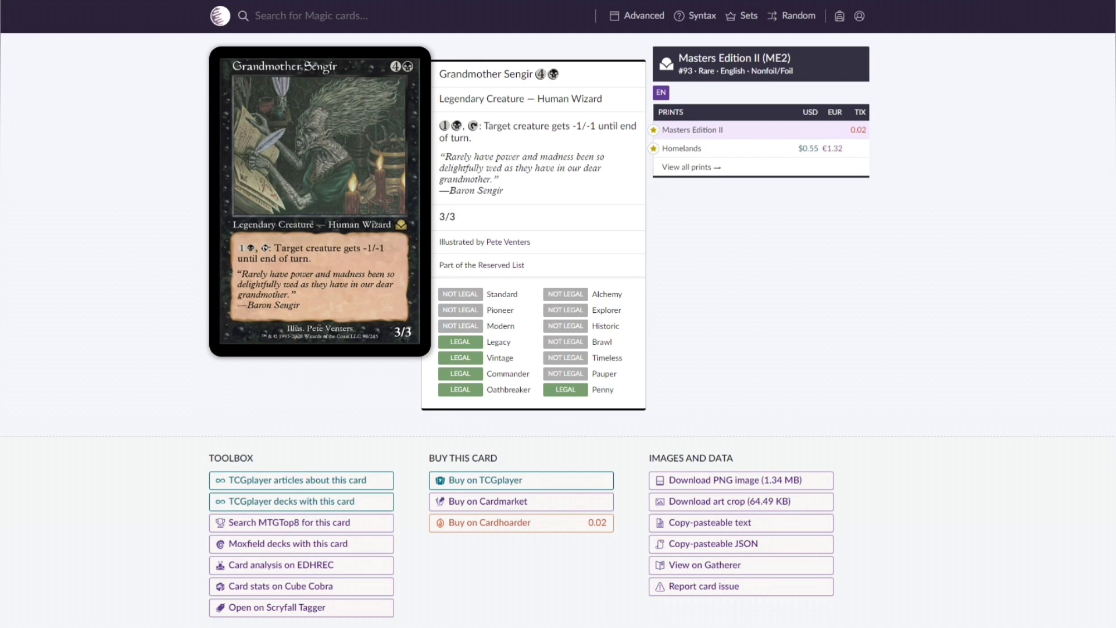
pyautogui.click(256, 15)
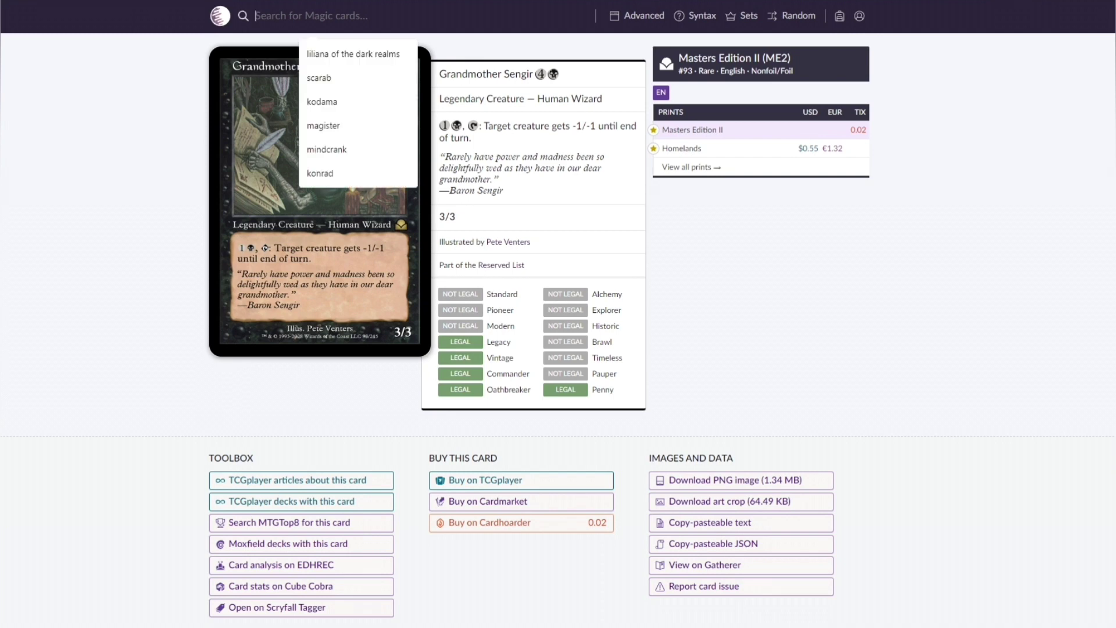
pyautogui.write('glaring ')
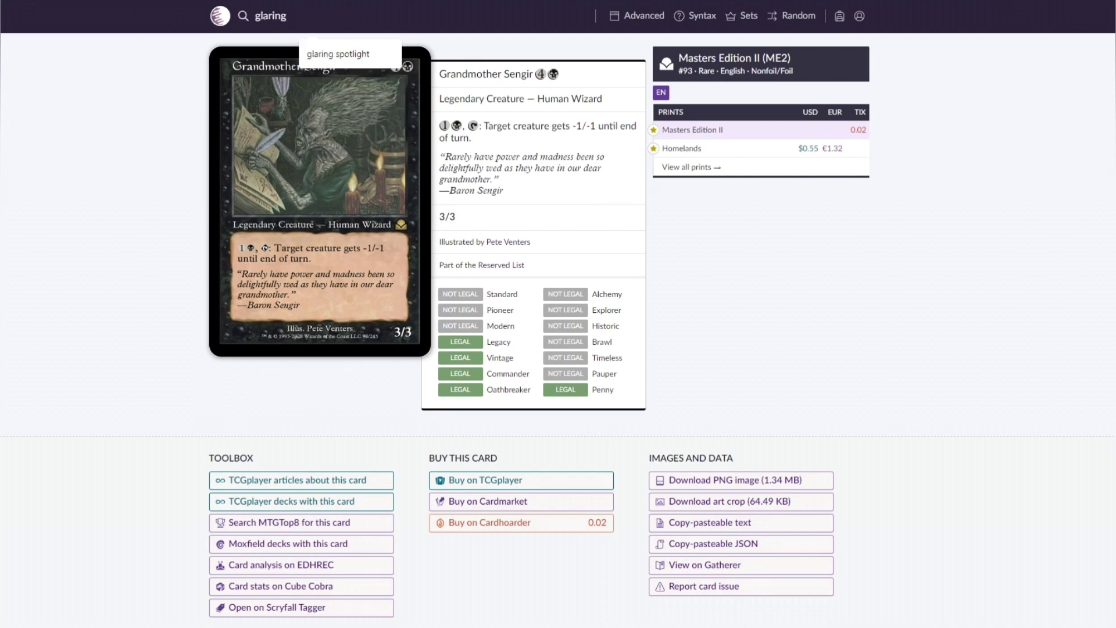
pyautogui.write('spotlight')
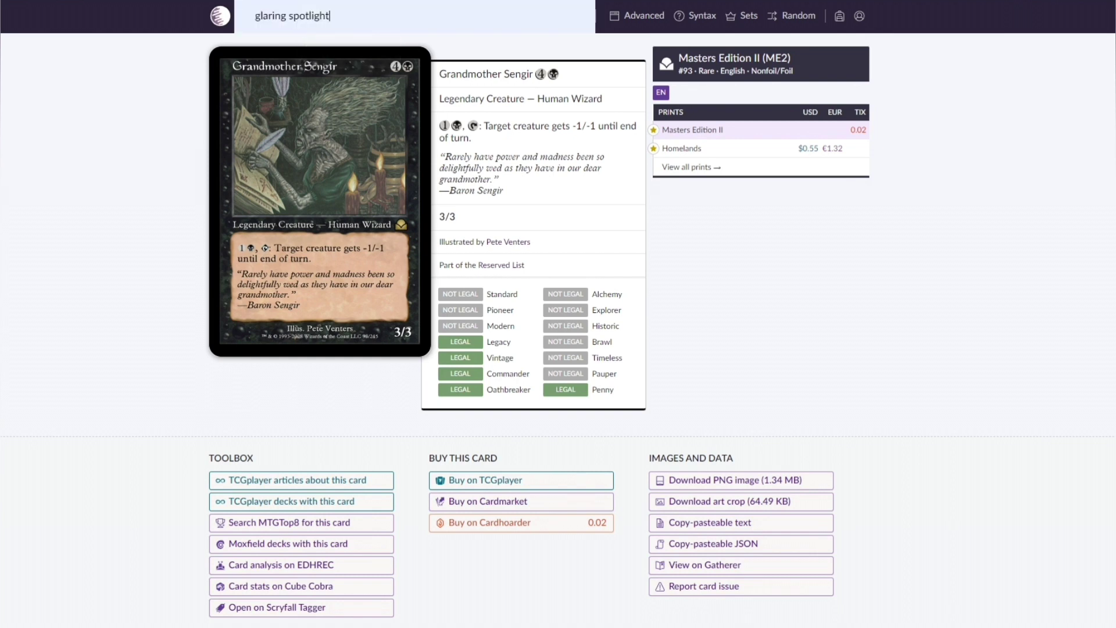
pyautogui.press('Return')
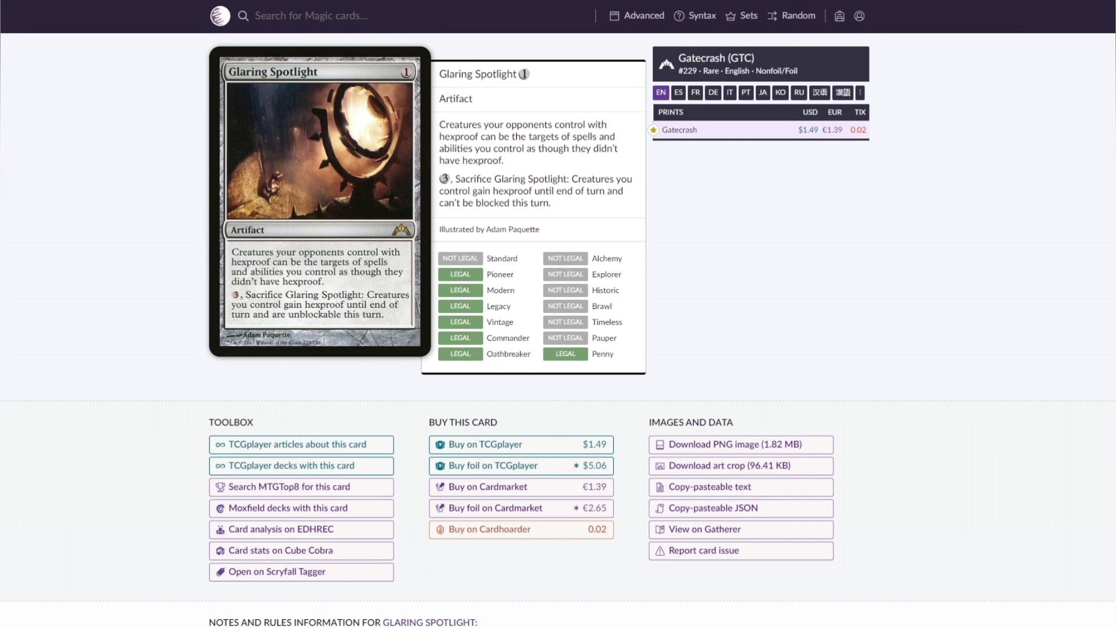
pyautogui.hotkey('alt', 'Left')
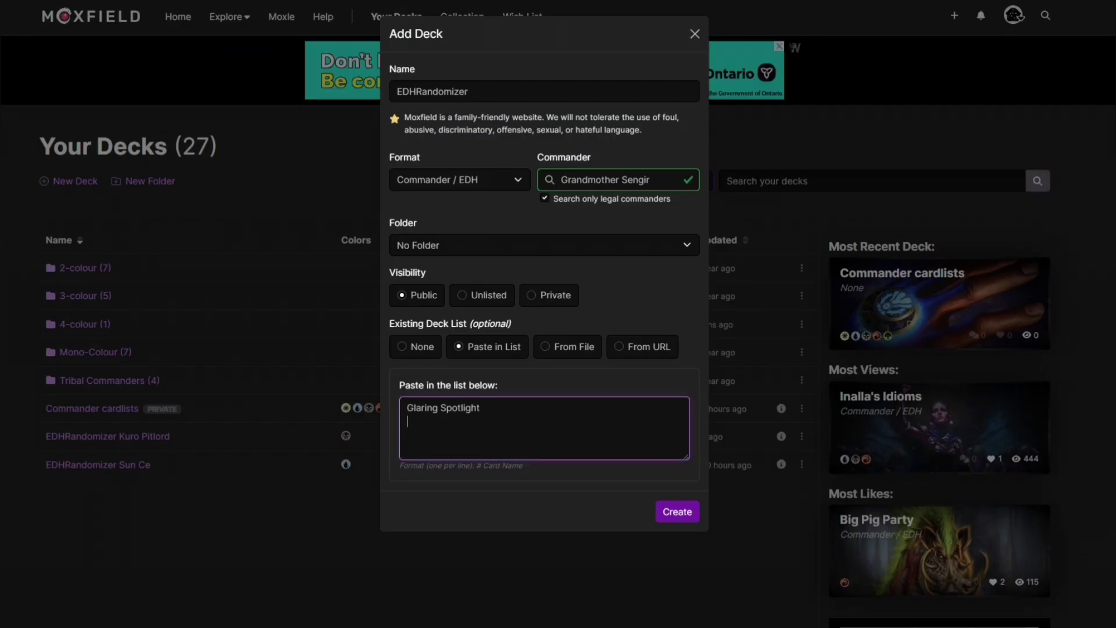
# In Moxfield's pasted deck list, add Crypt Ghast, Nirkana Revenant and Magus of the Coffers on separate lines.
pyautogui.write('Crypt Ghast ')
pyautogui.write('Nirkana Revena')
pyautogui.write('nt ')
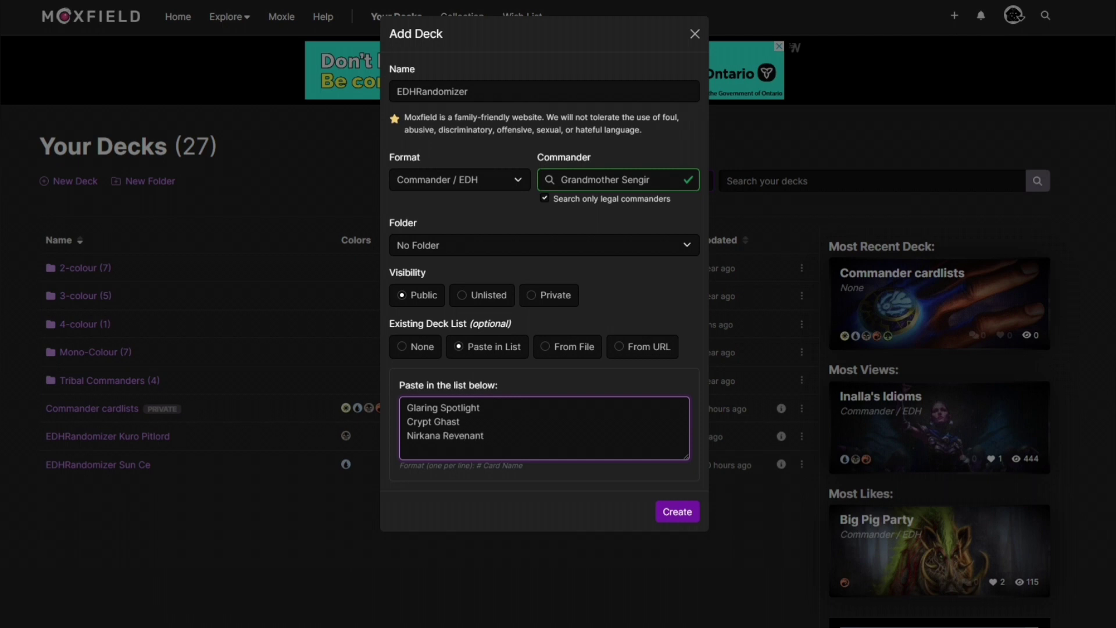
pyautogui.write('Magus of the Fo')
pyautogui.press('BackSpace')
pyautogui.press('BackSpace')
pyautogui.write('Coffers')
pyautogui.press('Return')
# Add Cabal Coffers, "Urborg, Tomg of Yawgmoth", Cabal Stronghold and Jet Medallion to the deck list, one per line.
pyautogui.write('Cabal')
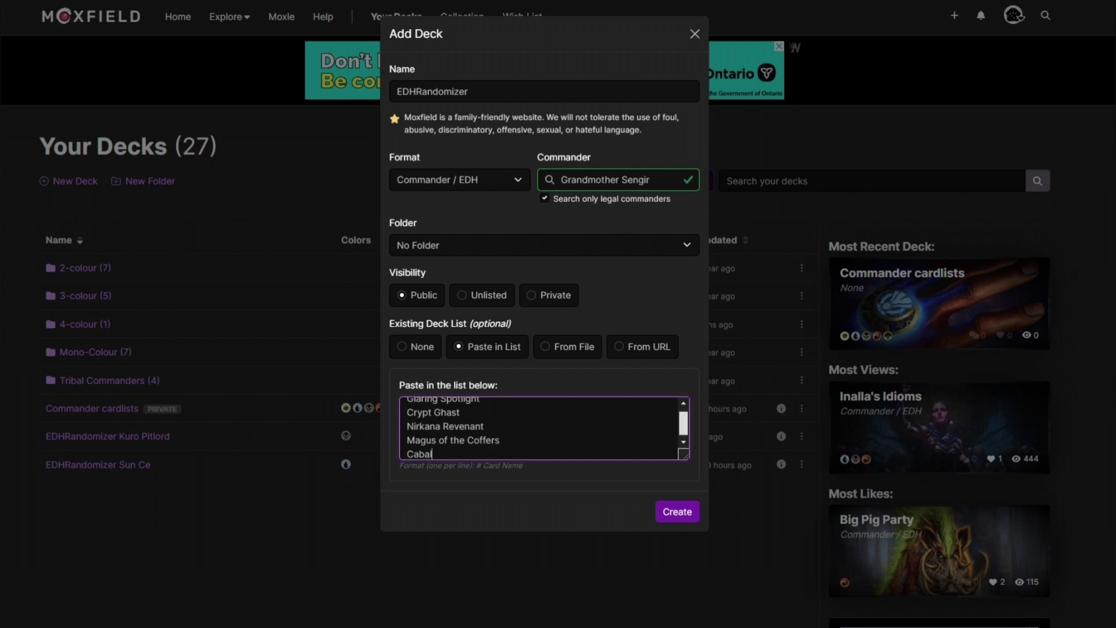
pyautogui.write(' Coffers')
pyautogui.press('Return')
pyautogui.write('Urborg')
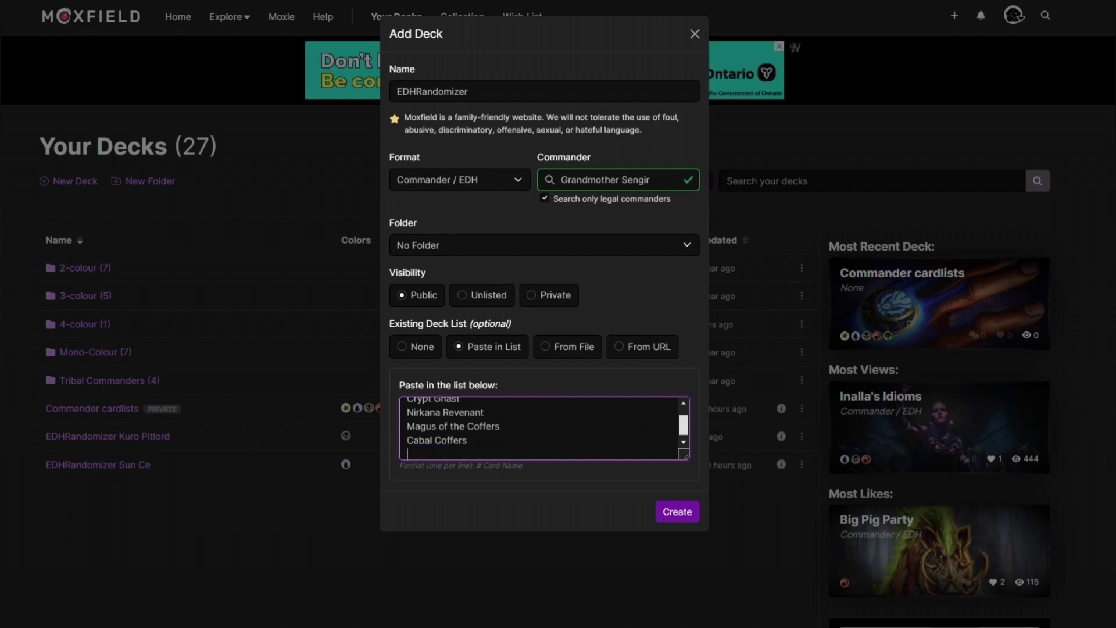
pyautogui.write(', Tomg of Yawgmoth')
pyautogui.press('Return')
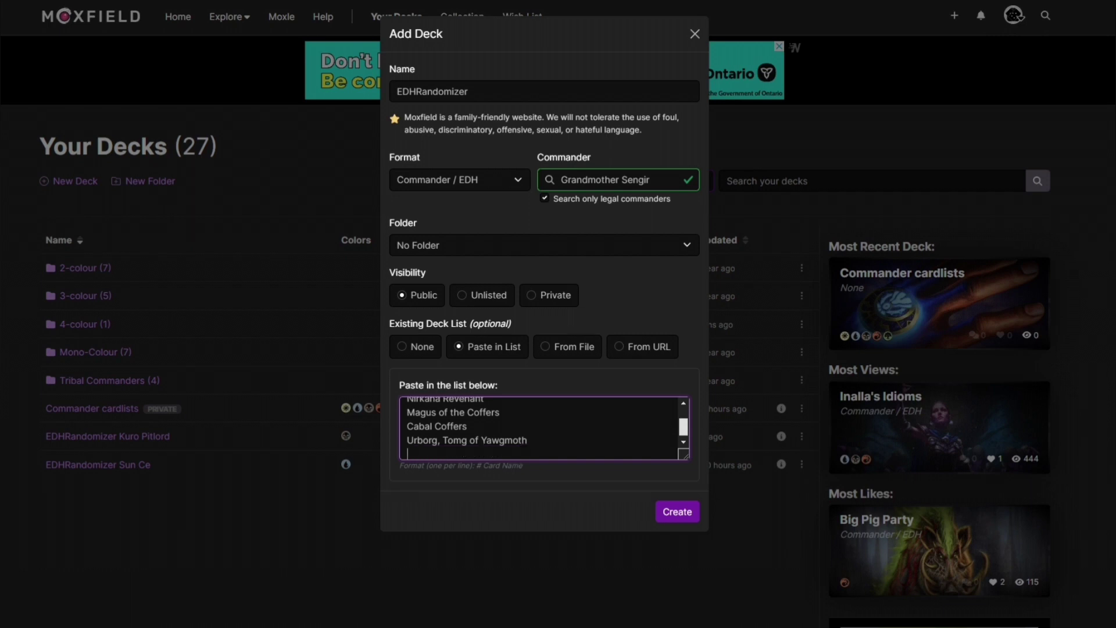
pyautogui.write('Cabal Stronghold')
pyautogui.press('Return')
pyautogui.write('Jet Medallion')
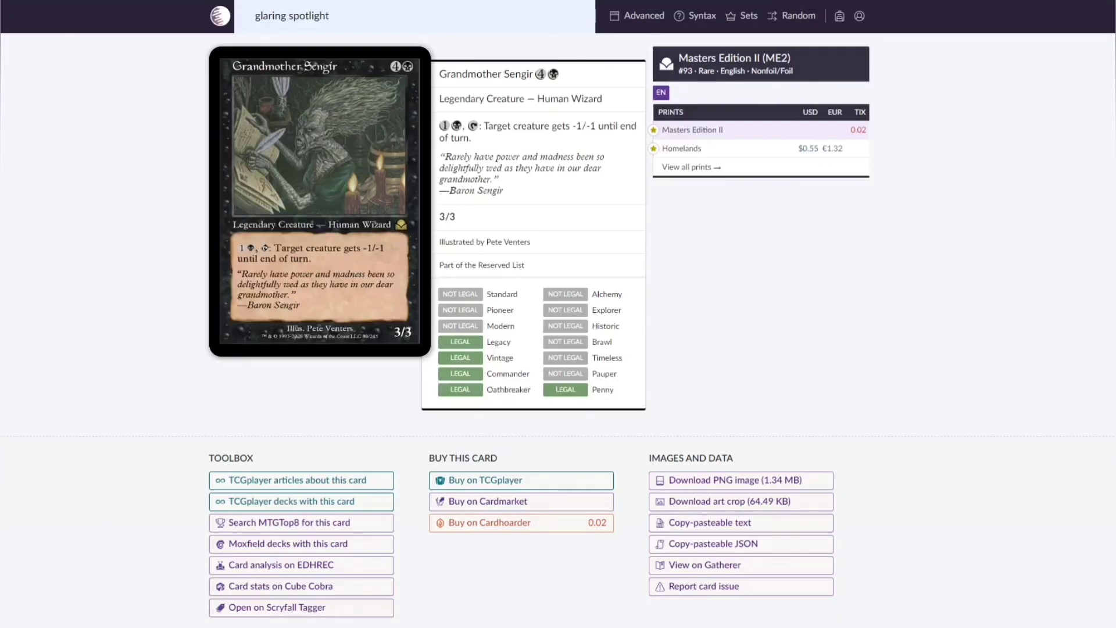
# Switch to Scryfall and search for the card "semblance anvil" in place of the previous search text.
pyautogui.hotkey('ctrl', 'a')
pyautogui.hotkey('ctrl', 'a')
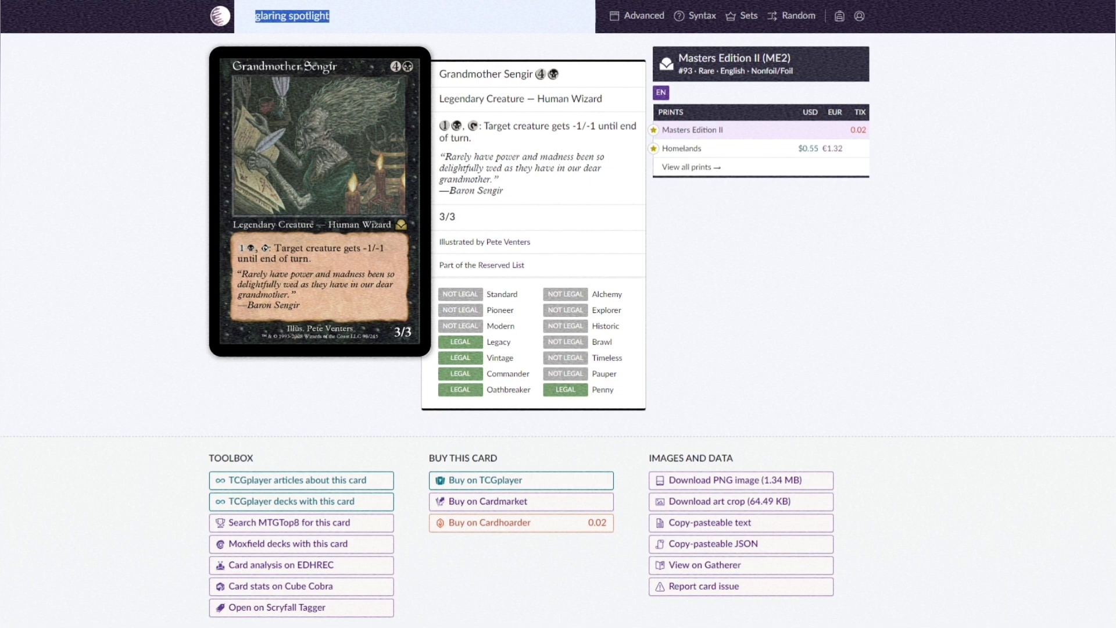
pyautogui.write('semblance a')
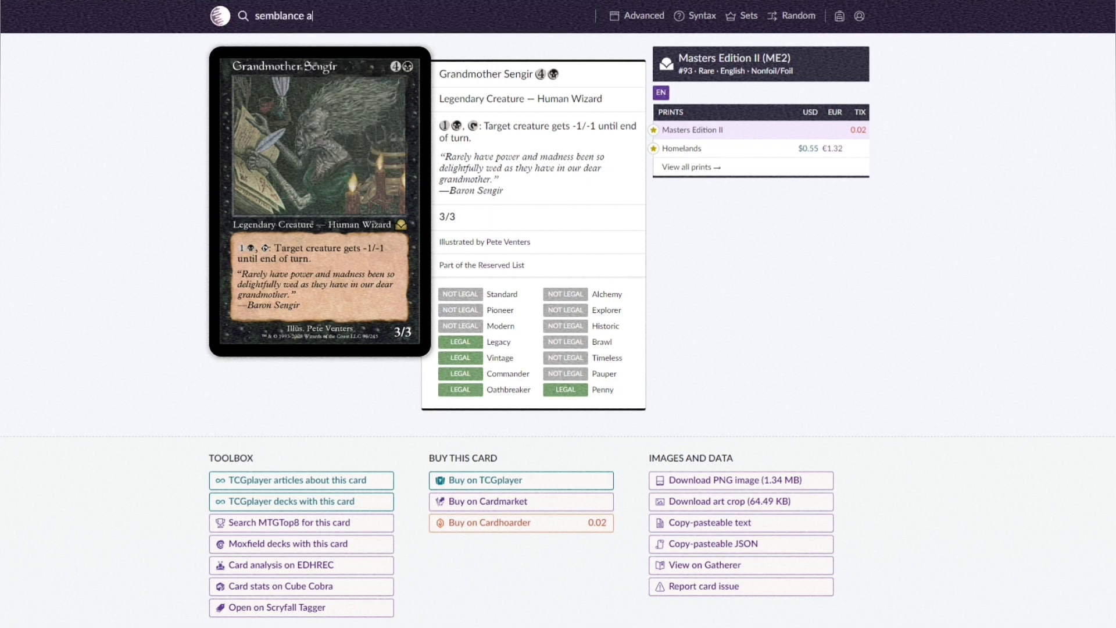
pyautogui.write('nvil')
pyautogui.press('Return')
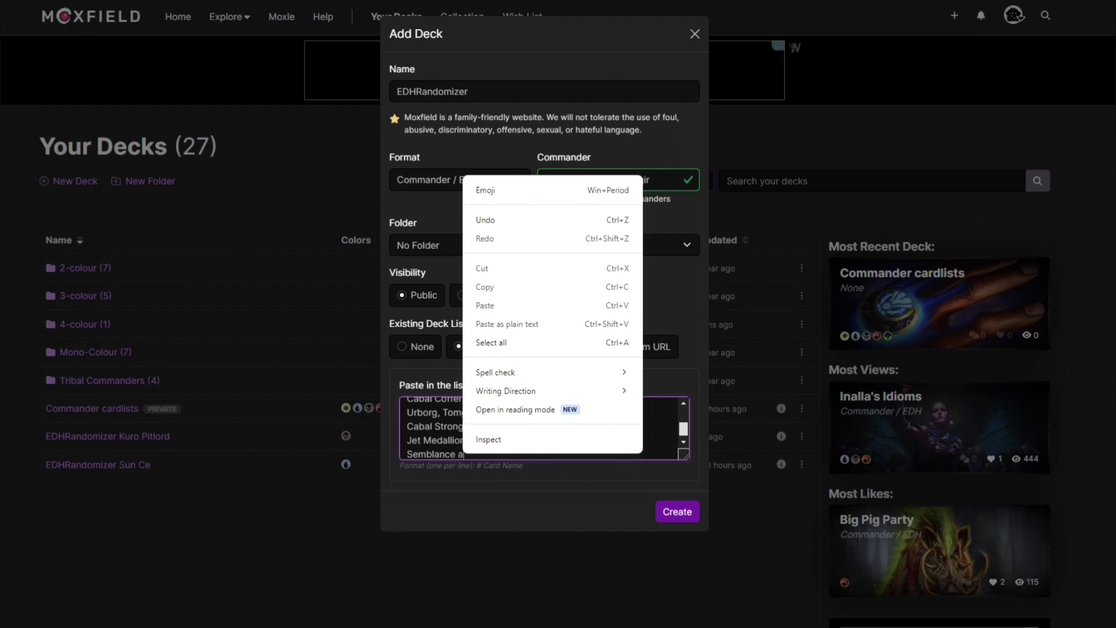
# Back in Moxfield's deck list, complete the Semblance Anvil entry with a capitalised "Anvil" and begin a new line.
pyautogui.press('Escape')
pyautogui.press('BackSpace')
pyautogui.write('Anvil')
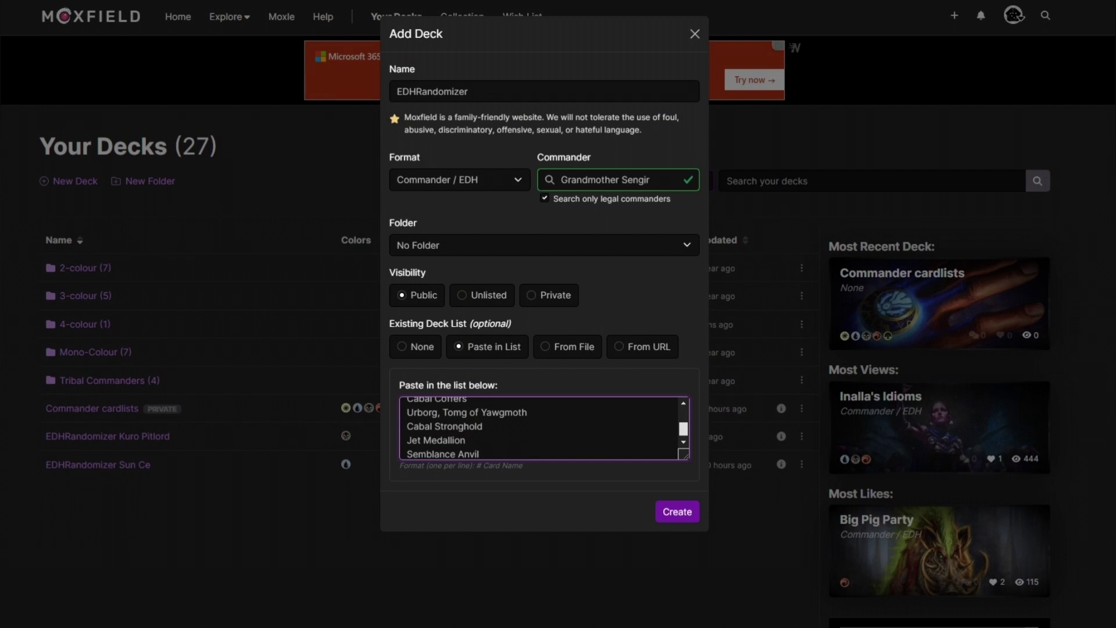
pyautogui.press('Return')
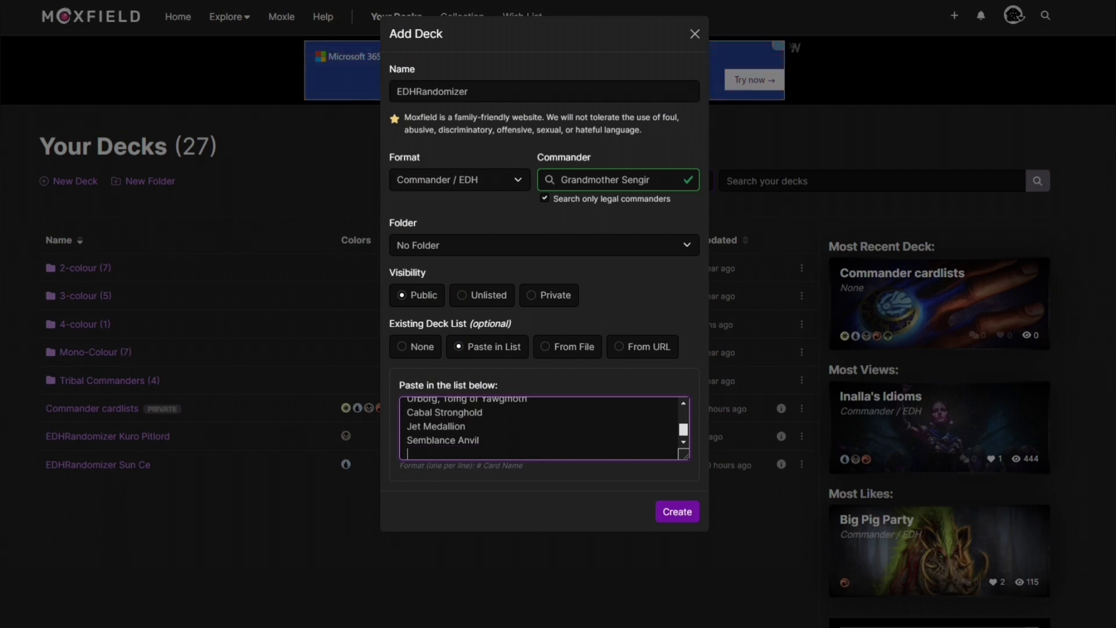
# Add Solemn Simulacrum and Dread Presence to the deck list on separate lines.
pyautogui.write('Solemn Sim8ul')
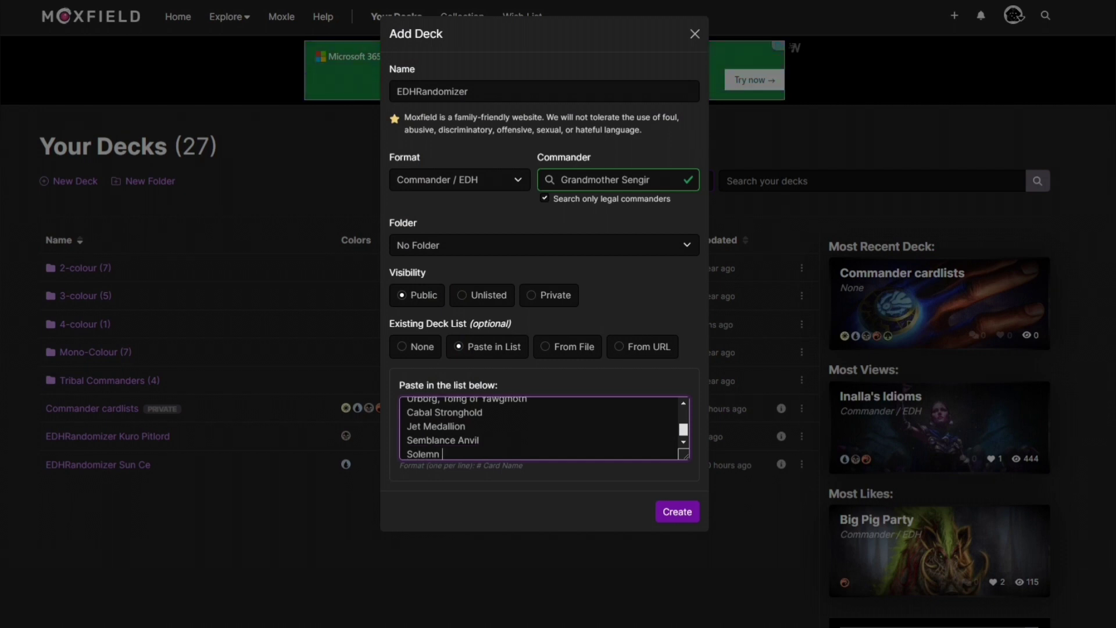
pyautogui.press('BackSpace')
pyautogui.press('BackSpace')
pyautogui.press('BackSpace')
pyautogui.write('ulacrum')
pyautogui.press('Return')
pyautogui.write('Dread Presence')
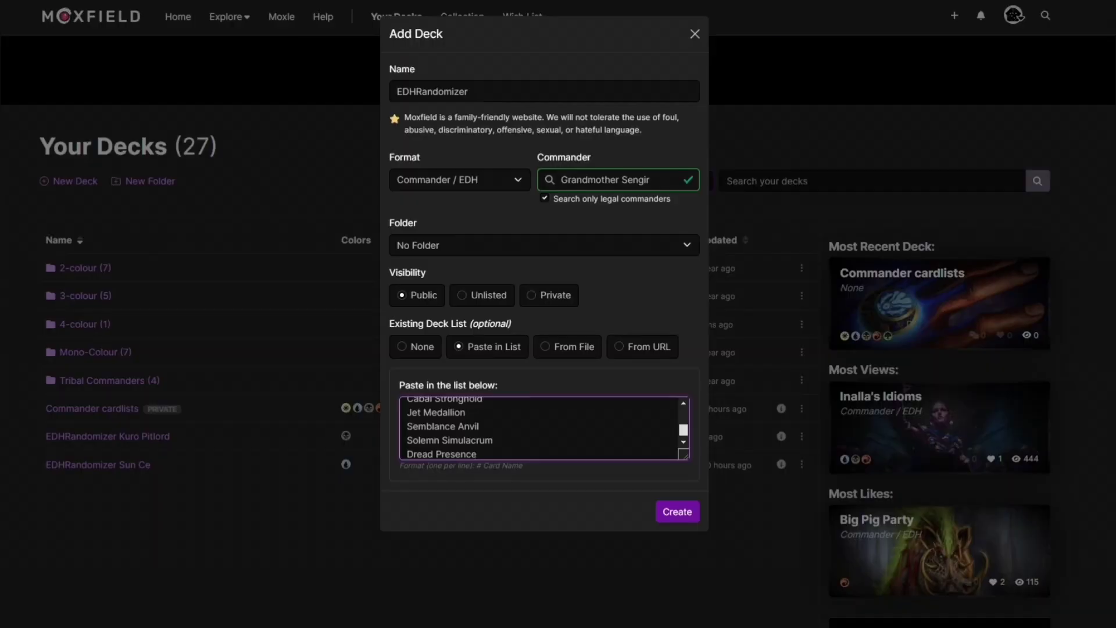
# Add 35 Swamp as the basic lands on a new line of the deck list.
pyautogui.scroll(2, 541, 427)
pyautogui.scroll(-3, 540, 427)
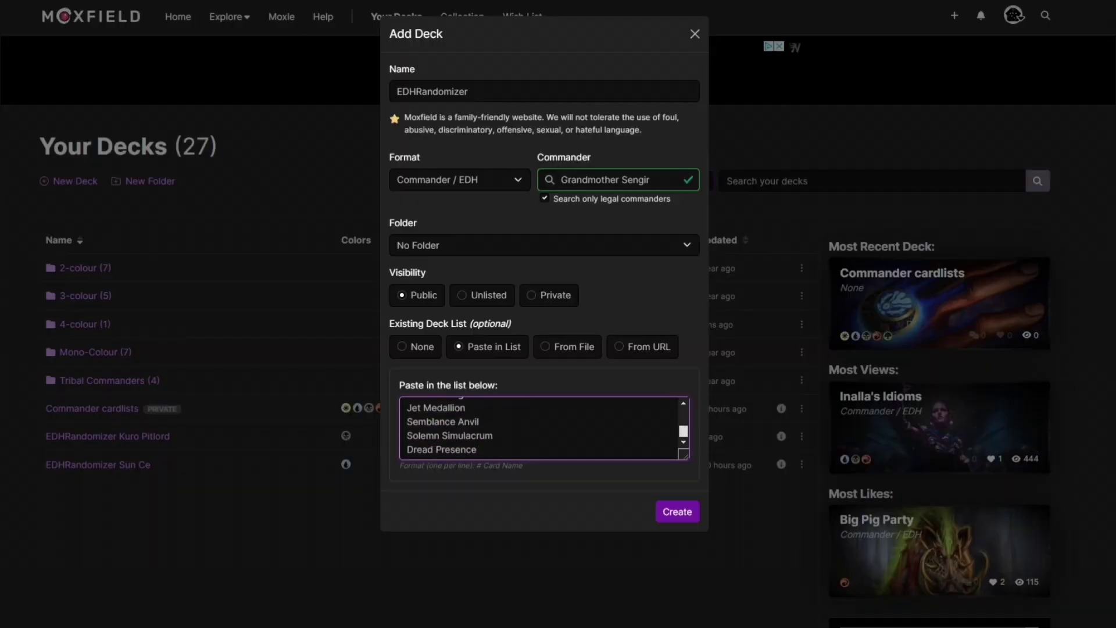
pyautogui.press('Return')
pyautogui.write('35 Swamp')
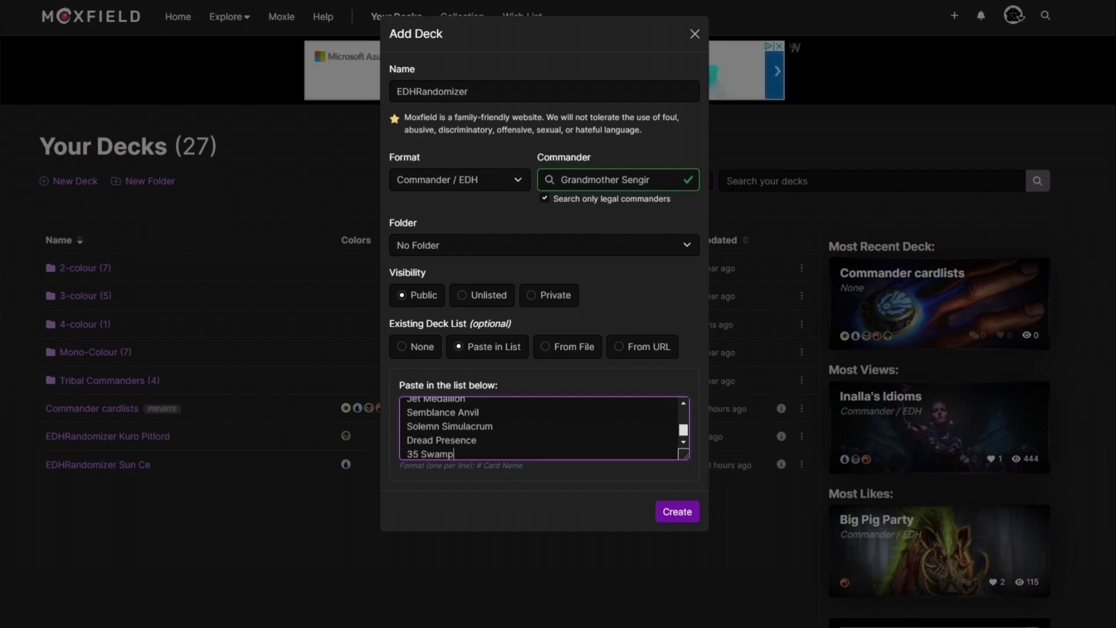
pyautogui.press('Return')
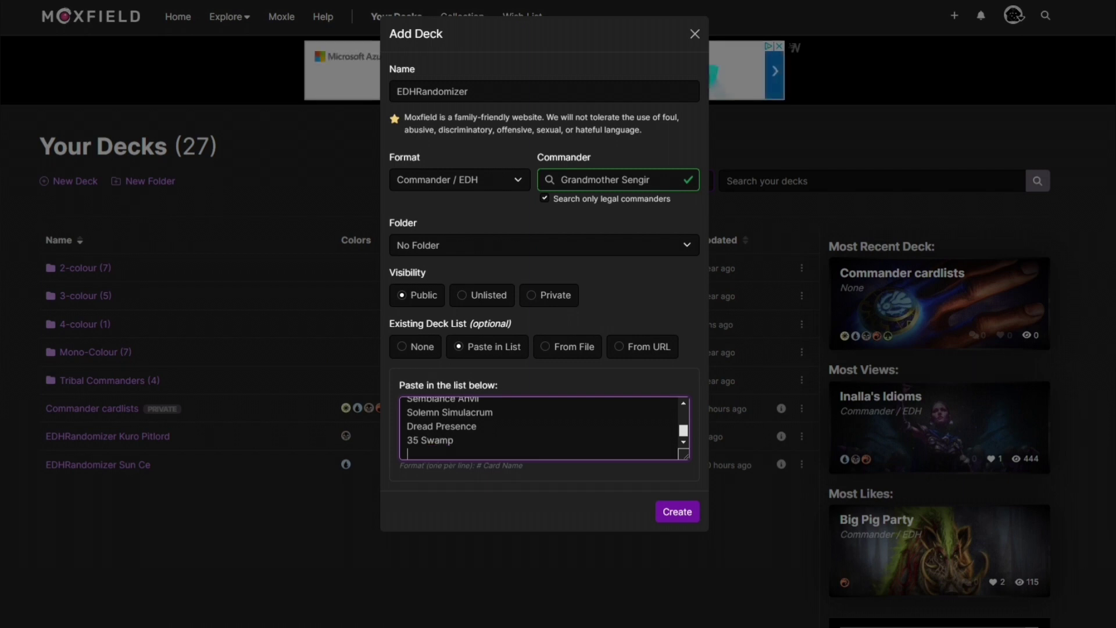
# Switch to Scryfall and go from the Dread Presence page back to the Grandmother Sengir card page.
pyautogui.hotkey('ctrl', 'Tab')
pyautogui.hotkey('ctrl', 'l')
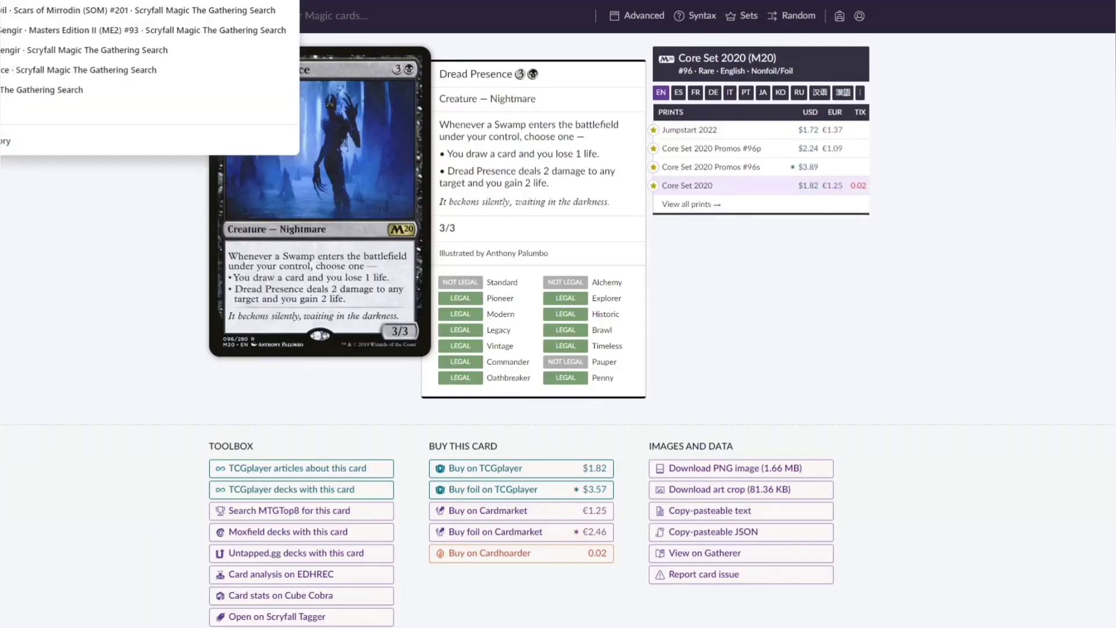
pyautogui.press('Return')
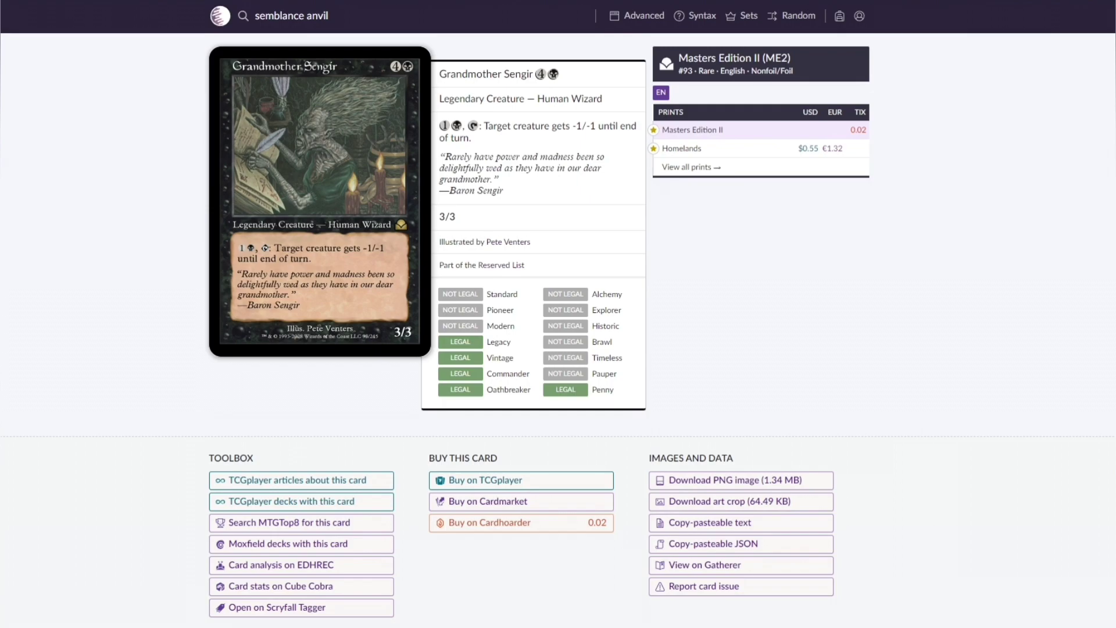
# Return to Moxfield and add Swiftfoot Boots to the deck list beneath the Swamp entry.
pyautogui.hotkey('alt', 'Tab')
pyautogui.write('Swift')
pyautogui.write('blade')
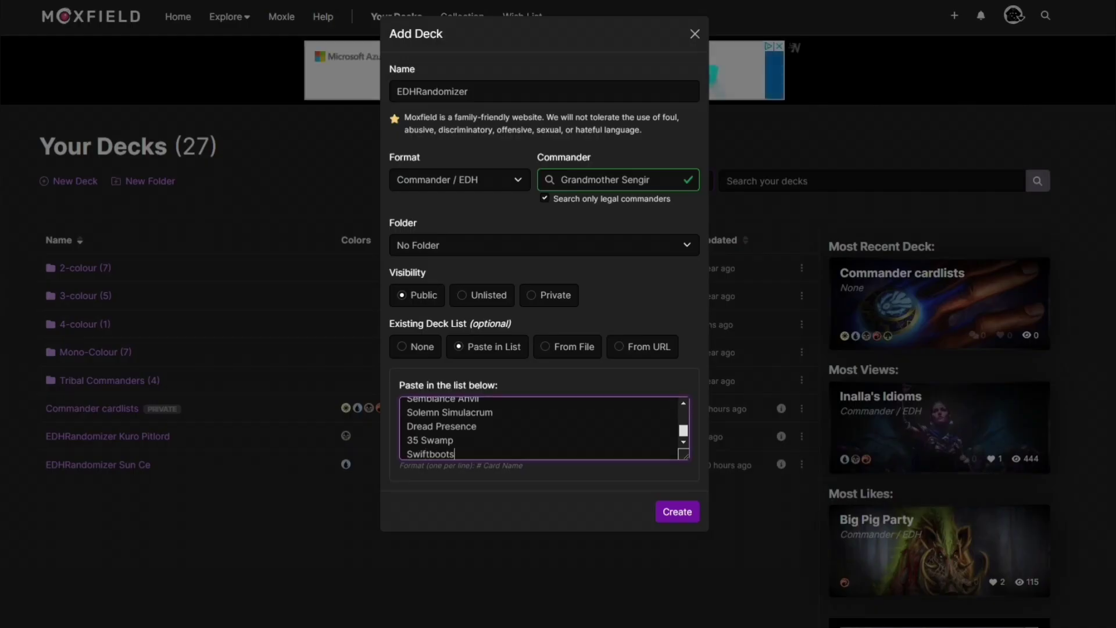
pyautogui.press('BackSpace')
pyautogui.press('BackSpace')
pyautogui.press('BackSpace')
pyautogui.press('BackSpace')
pyautogui.press('BackSpace')
pyautogui.write('foot Boots')
pyautogui.press('Return')
# Add Lightning Greaves and Thousand-Year Elixir to the deck list on separate lines.
pyautogui.write('Lightning Greaves')
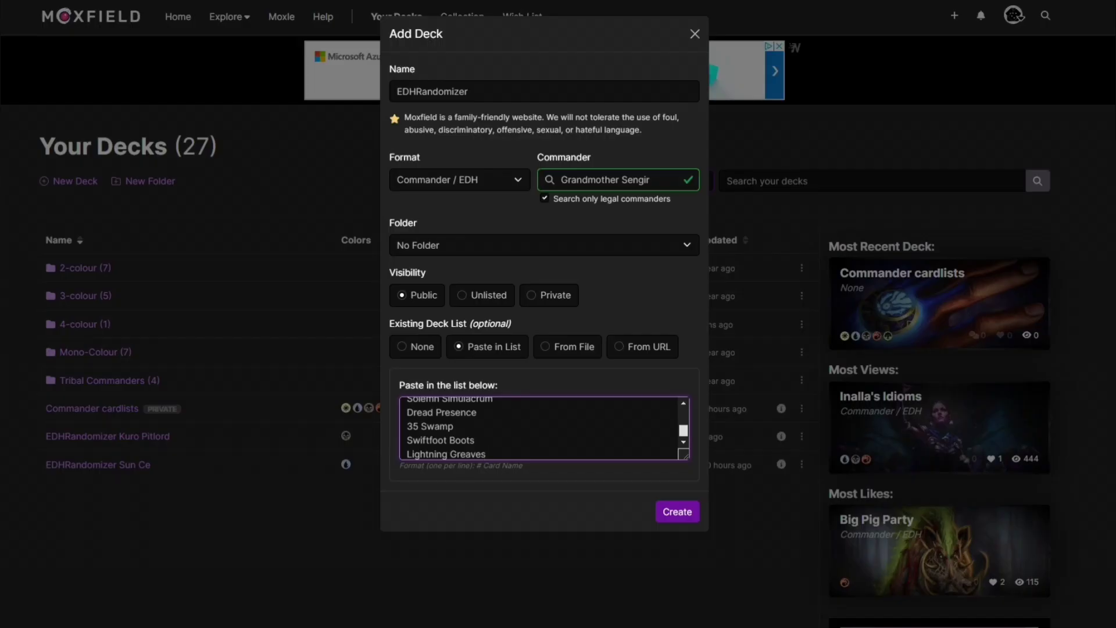
pyautogui.press('Return')
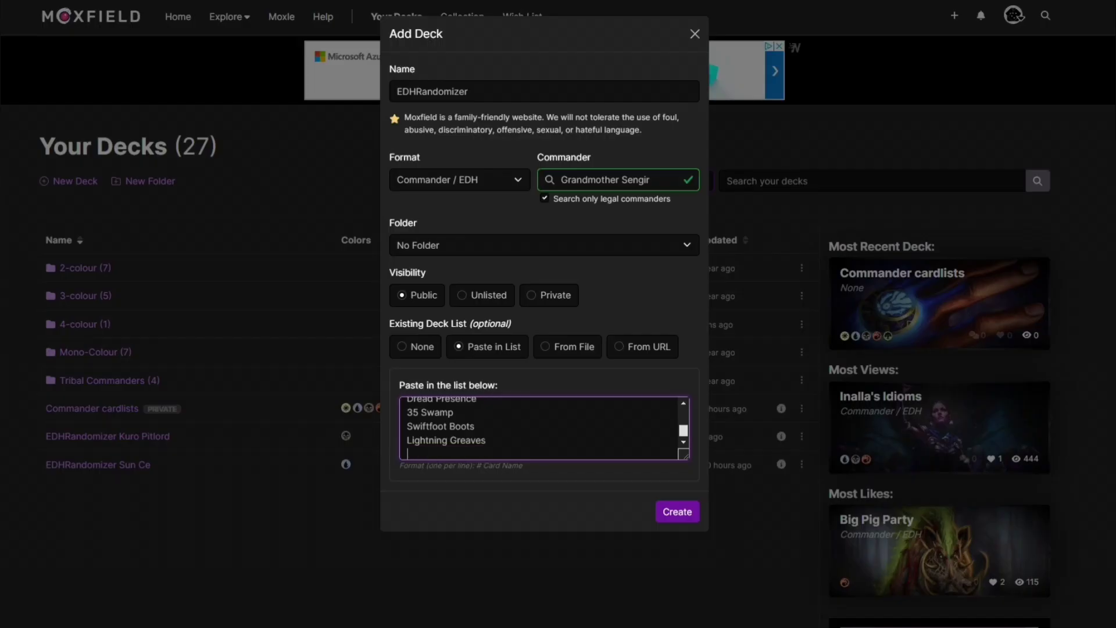
pyautogui.write('Thousand-Year Elixir')
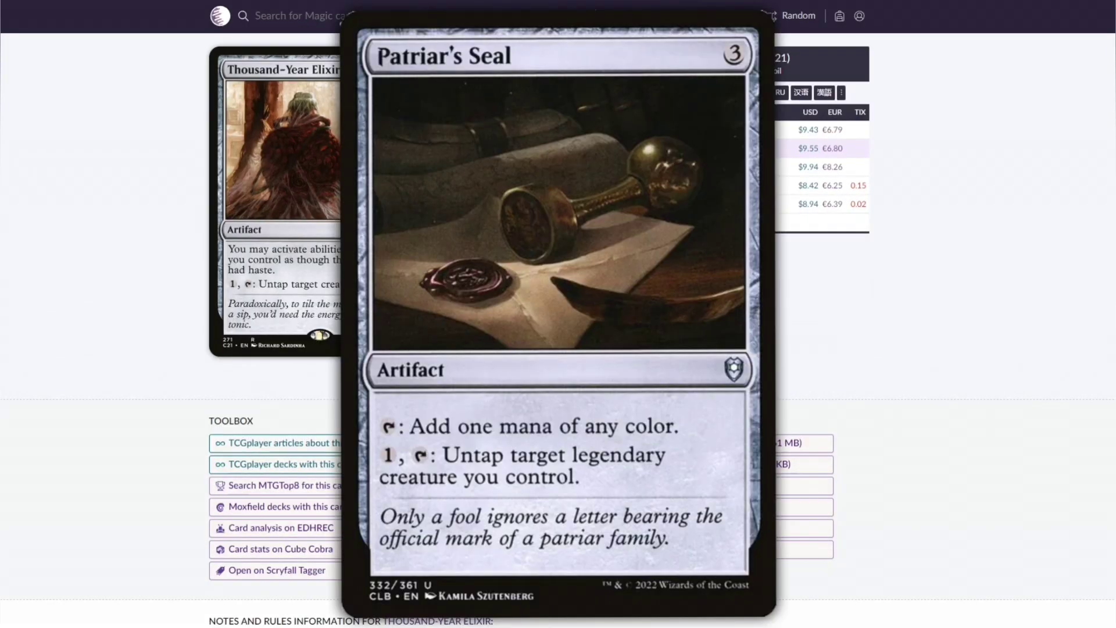
# Check the notes and rules information on Scryfall's Thousand-Year Elixir page.
pyautogui.scroll(-5, 558, 314)
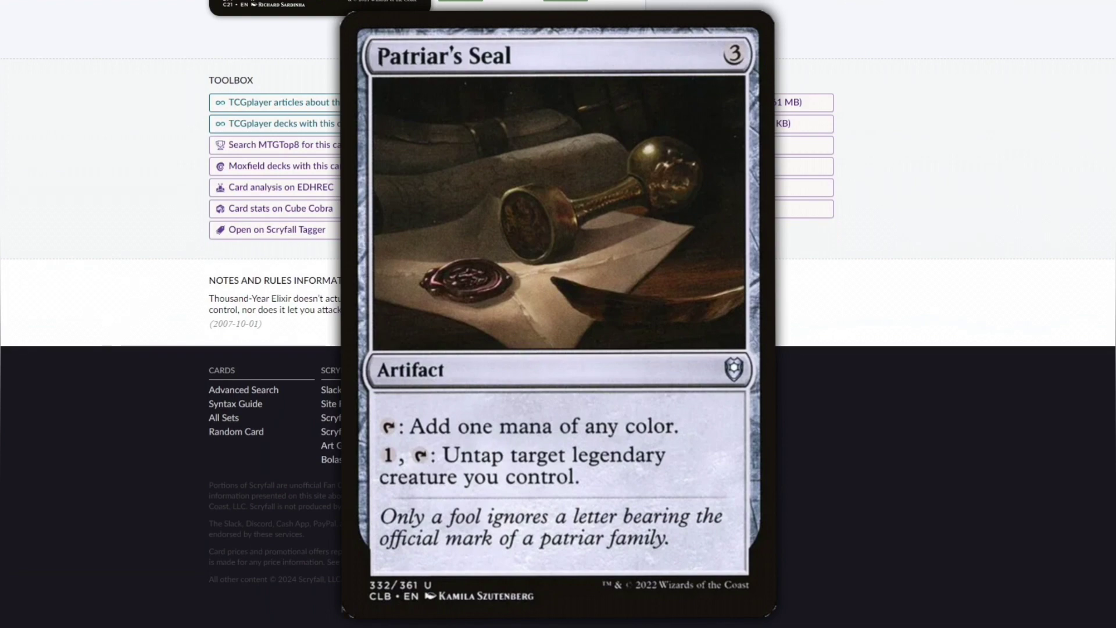
pyautogui.scroll(3, 558, 314)
pyautogui.scroll(5, 558, 314)
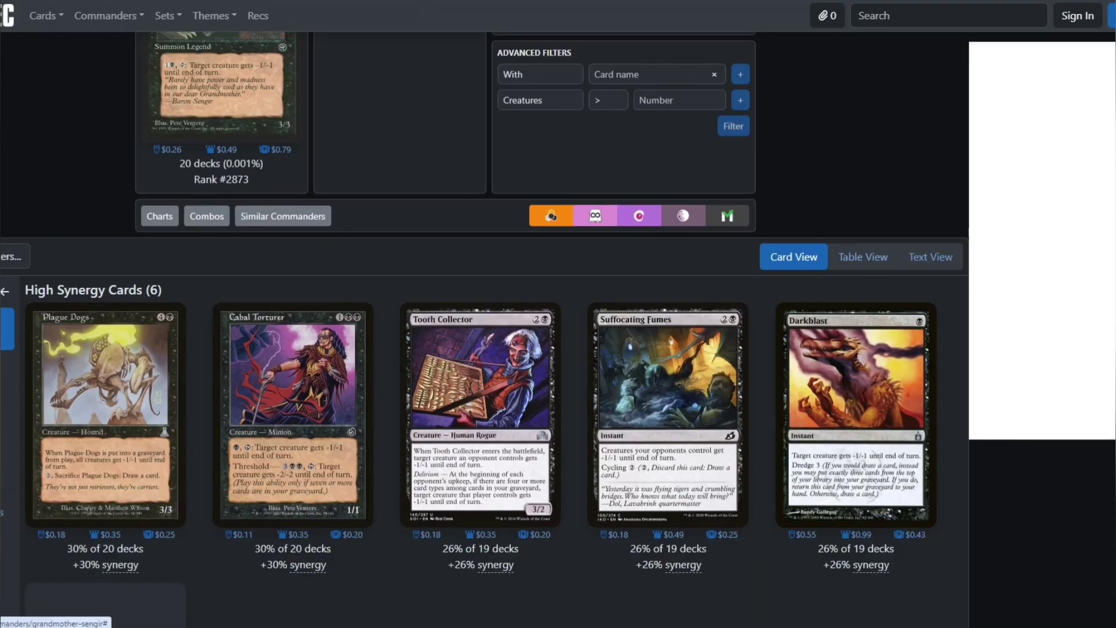
# Switch to EDHREC's Grandmother Sengir commander page and examine its high synergy cards and top cards.
pyautogui.scroll(2, 485, 329)
pyautogui.scroll(-2, 485, 330)
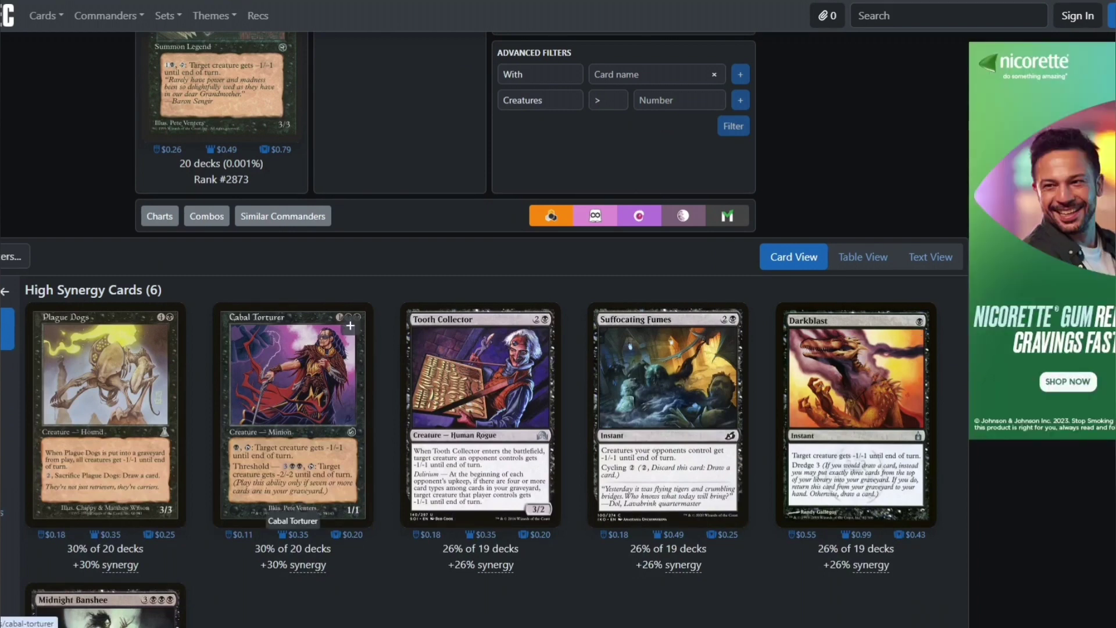
pyautogui.scroll(-3, 104, 505)
pyautogui.scroll(-3, 482, 326)
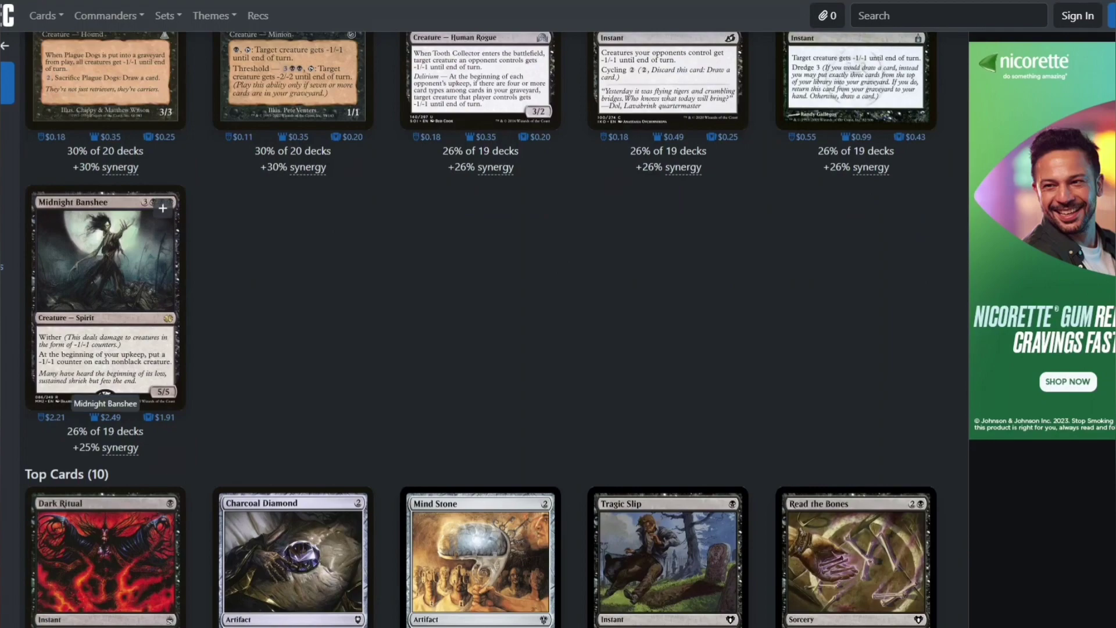
pyautogui.scroll(-3, 482, 325)
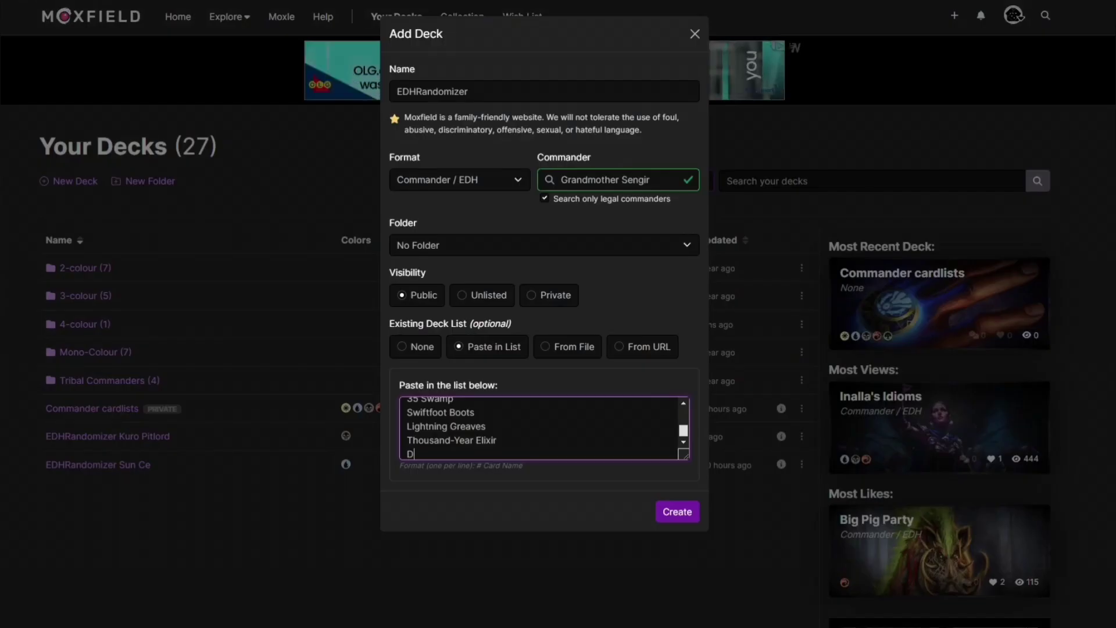
# Return to Moxfield and add Dark Ritual, Charcoal Diamond, Arcane Signet and Sol Ring to the deck list on separate lines.
pyautogui.write('ark Ritual')
pyautogui.press('Return')
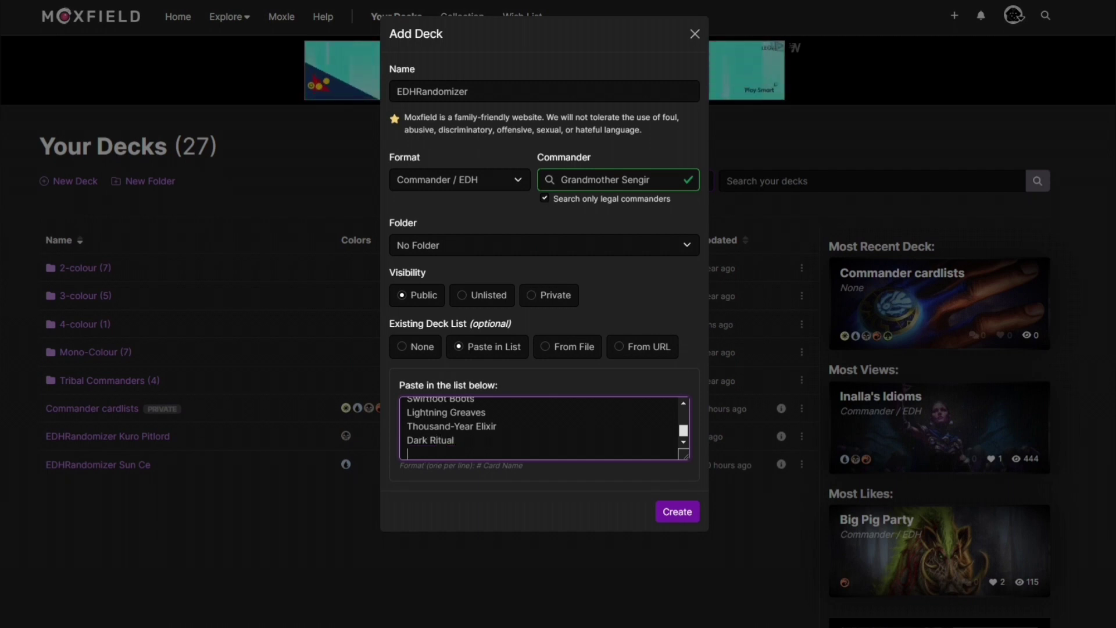
pyautogui.write('Charcoal Diamond')
pyautogui.press('Return')
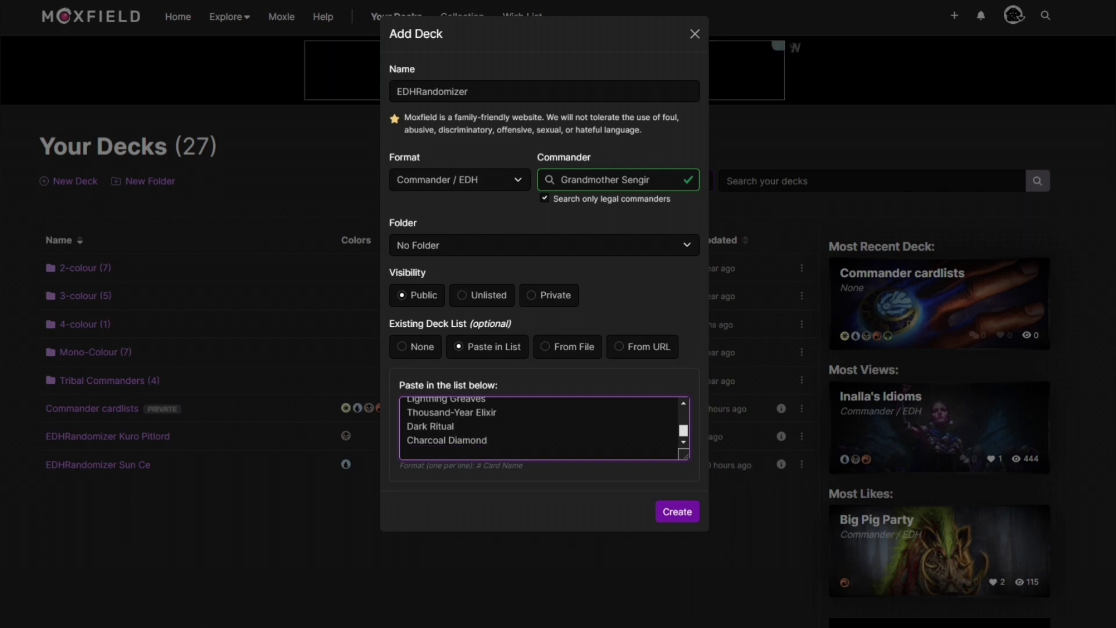
pyautogui.write('Arcane Signet')
pyautogui.press('Return')
pyautogui.write('Sol Ring')
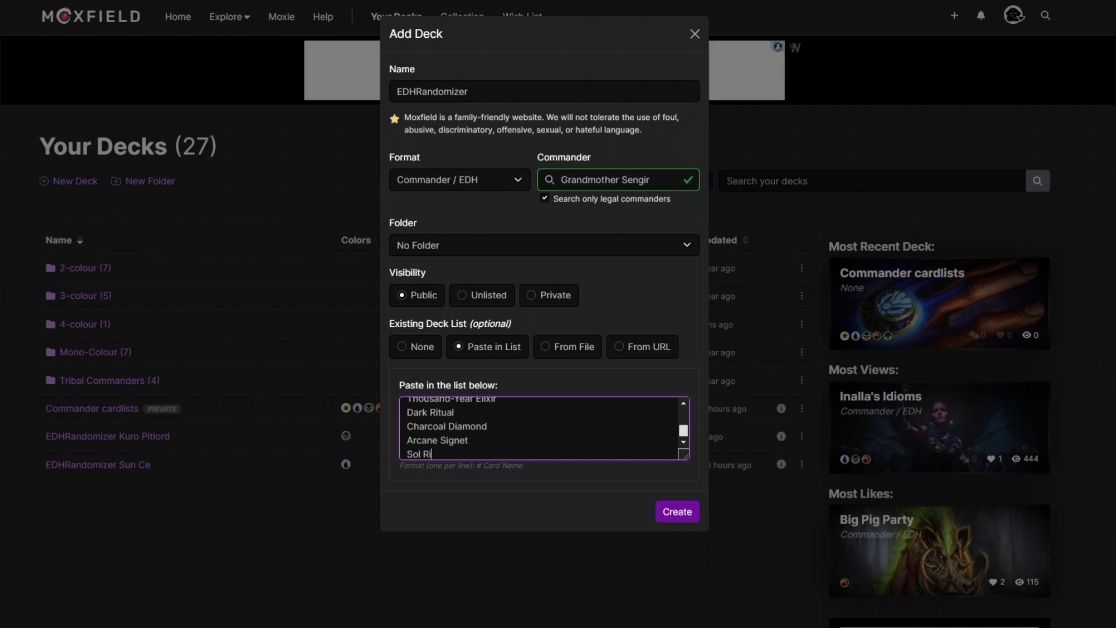
pyautogui.press('Return')
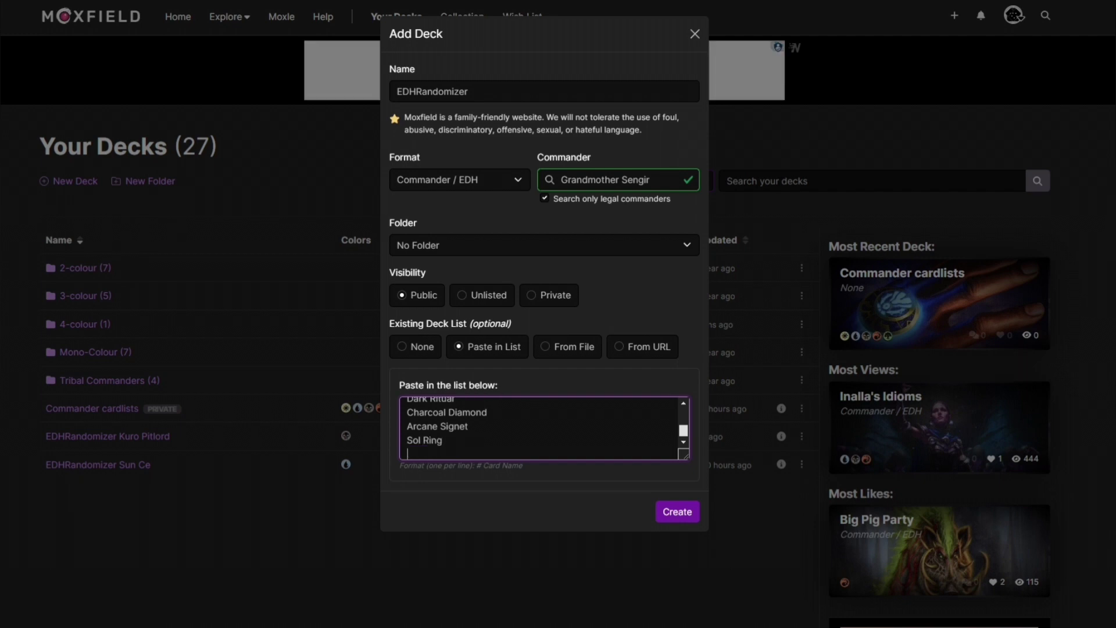
# Switch to EDHREC and examine the recommended top cards and the whole creatures section for Grandmother Sengir.
pyautogui.hotkey('ctrl', 'Tab')
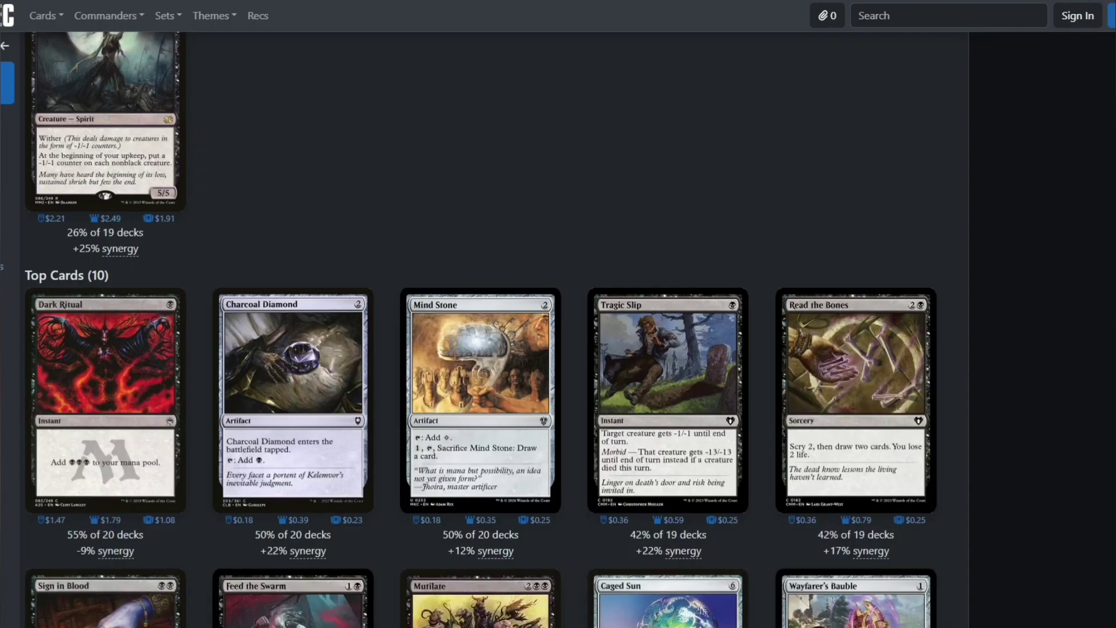
pyautogui.scroll(-2, 480, 204)
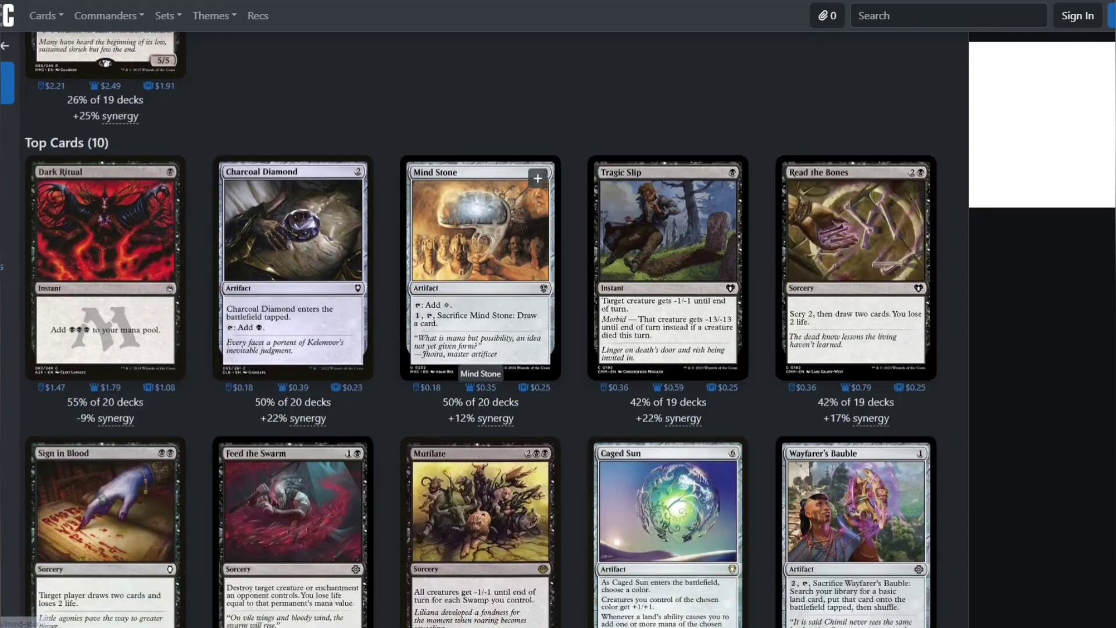
pyautogui.scroll(-2, 481, 204)
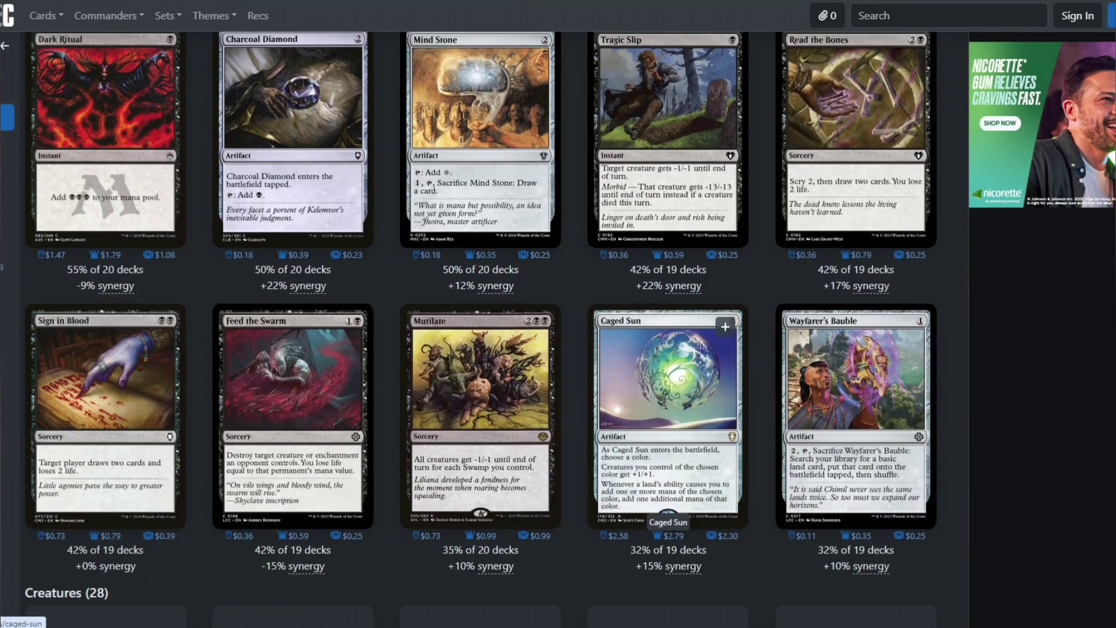
pyautogui.scroll(-5, 856, 486)
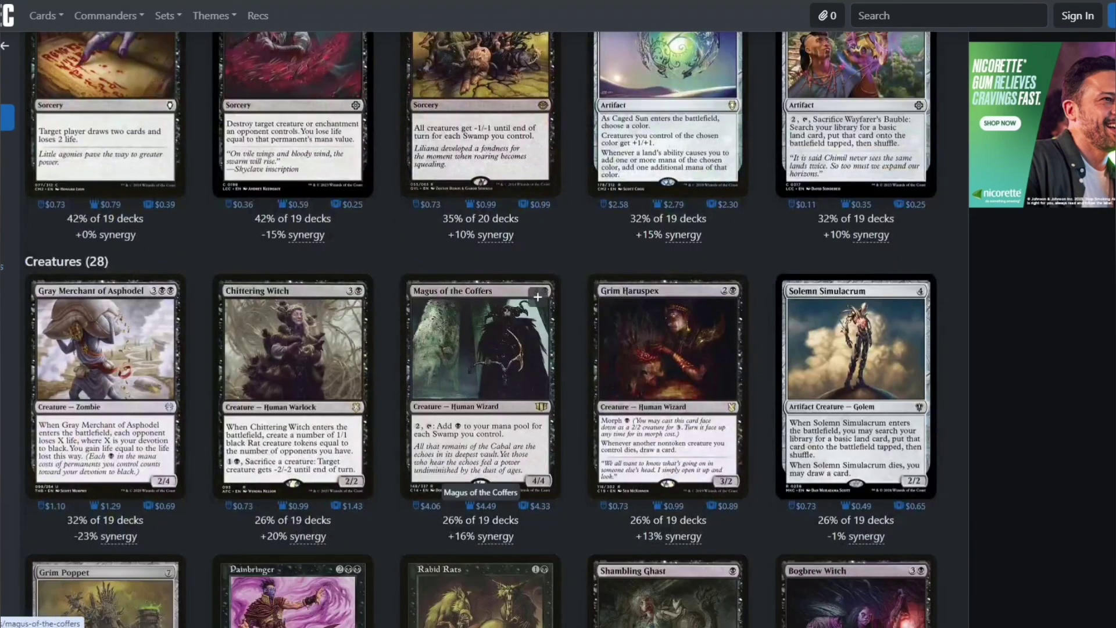
pyautogui.scroll(-5, 105, 407)
pyautogui.scroll(-2, 856, 407)
pyautogui.scroll(-1, 483, 326)
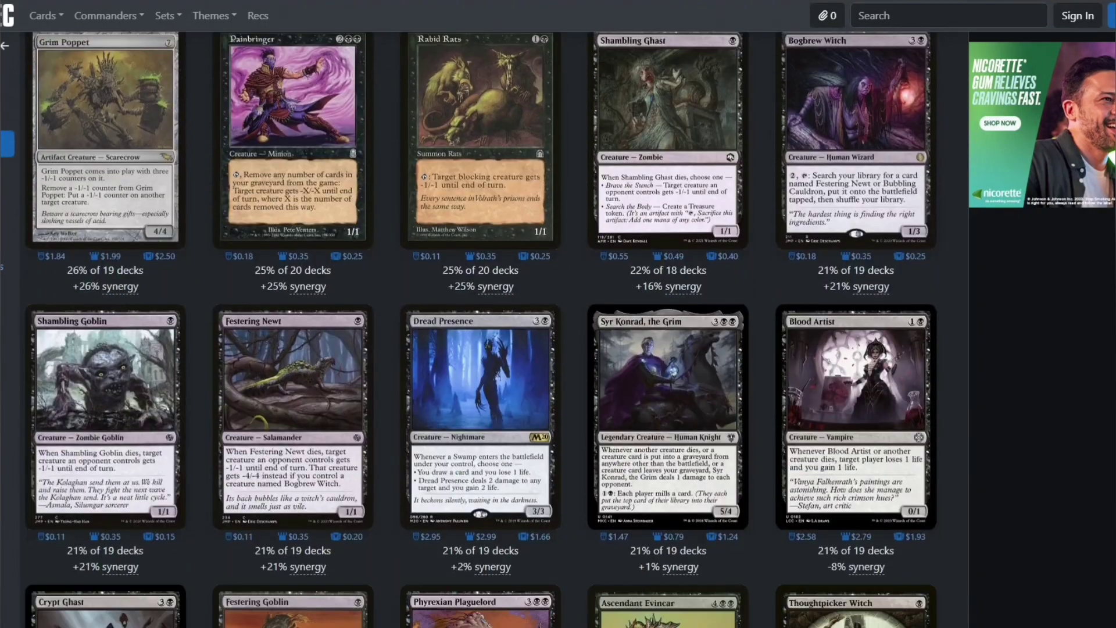
pyautogui.scroll(-3, 483, 325)
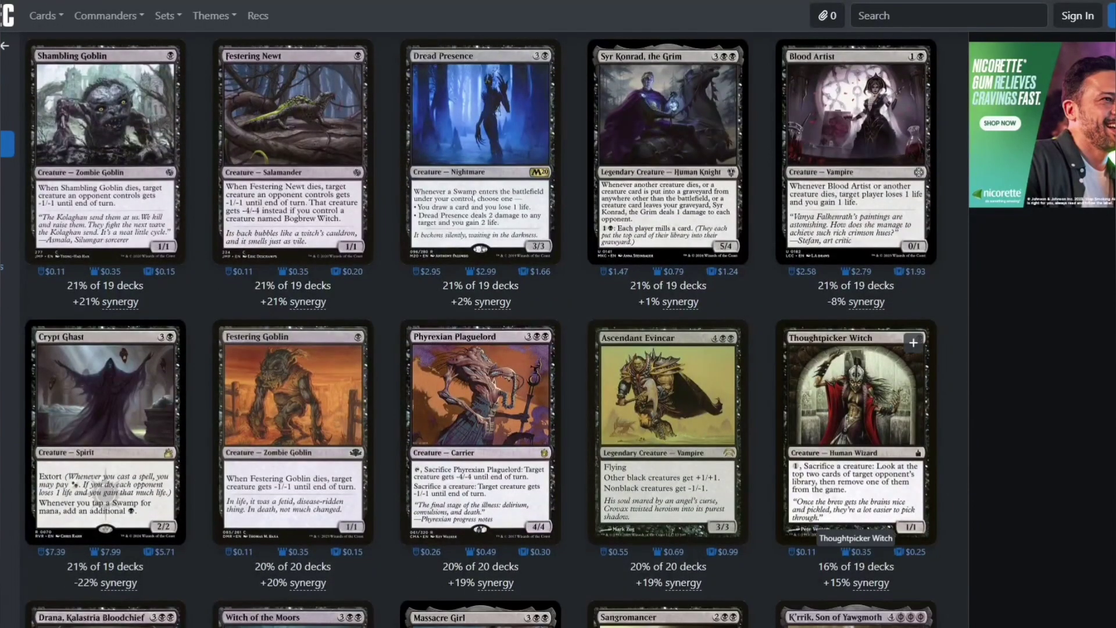
pyautogui.scroll(-3, 854, 523)
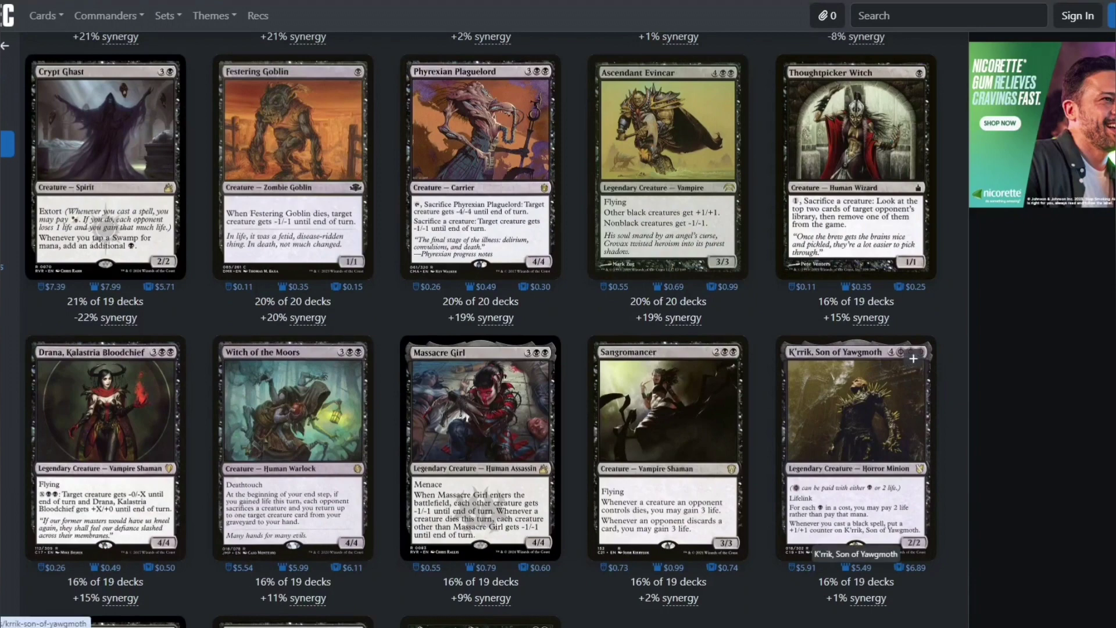
pyautogui.scroll(-2, 483, 325)
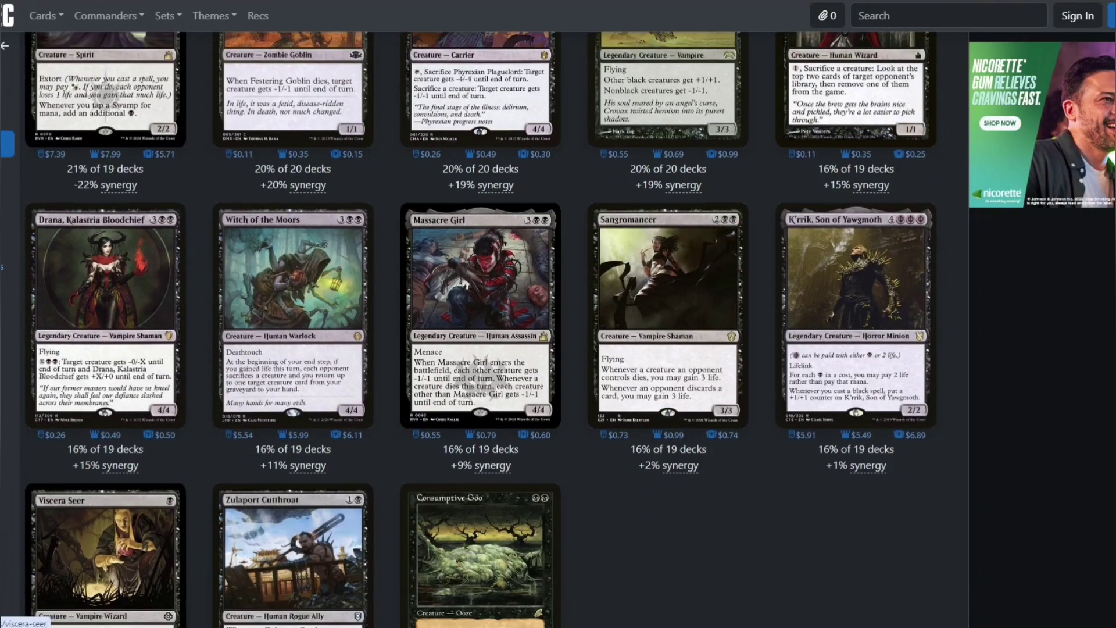
pyautogui.scroll(-3, 483, 326)
pyautogui.scroll(-2, 483, 325)
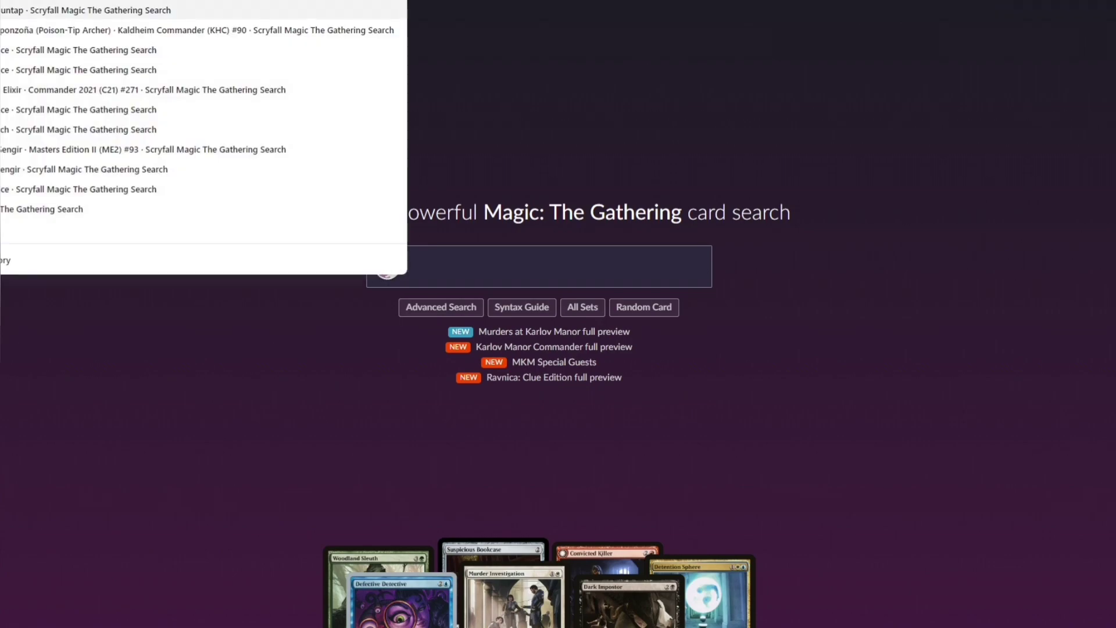
# Open the Grandmother Sengir card page from the Scryfall history and search for "horobi of".
pyautogui.click(145, 150)
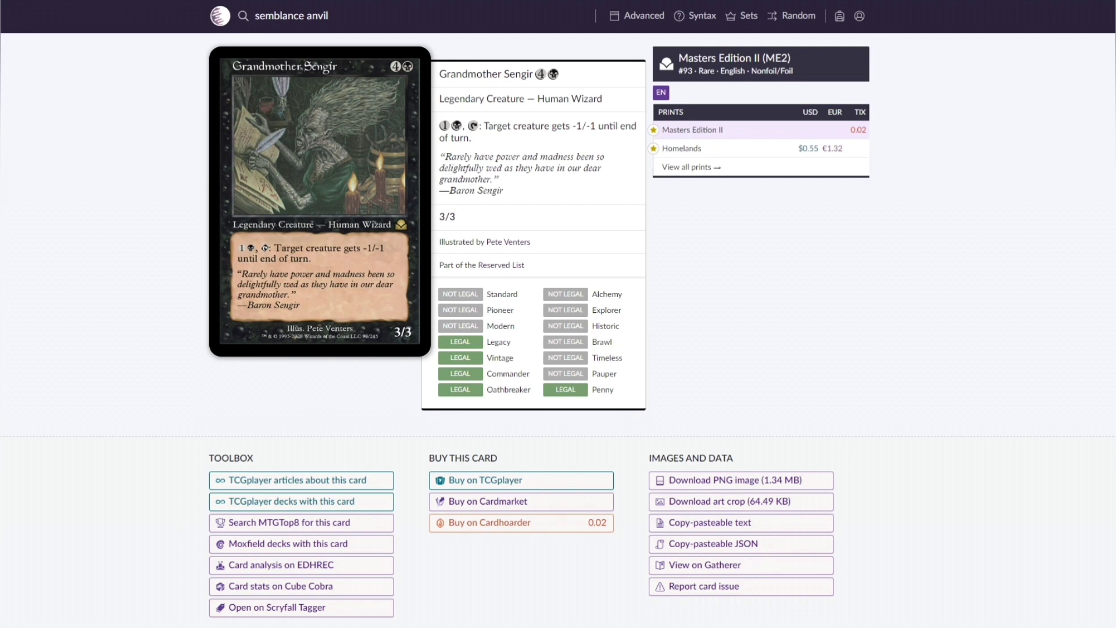
pyautogui.hotkey('ctrl', 'a')
pyautogui.write('horobi of')
pyautogui.press('Return')
pyautogui.scroll(-5, 558, 314)
pyautogui.scroll(5, 558, 314)
# Find Horobi, Death's Wail on Scryfall by searching "death's wail", and add it to the Moxfield deck list after Sol Ring.
pyautogui.click(311, 16)
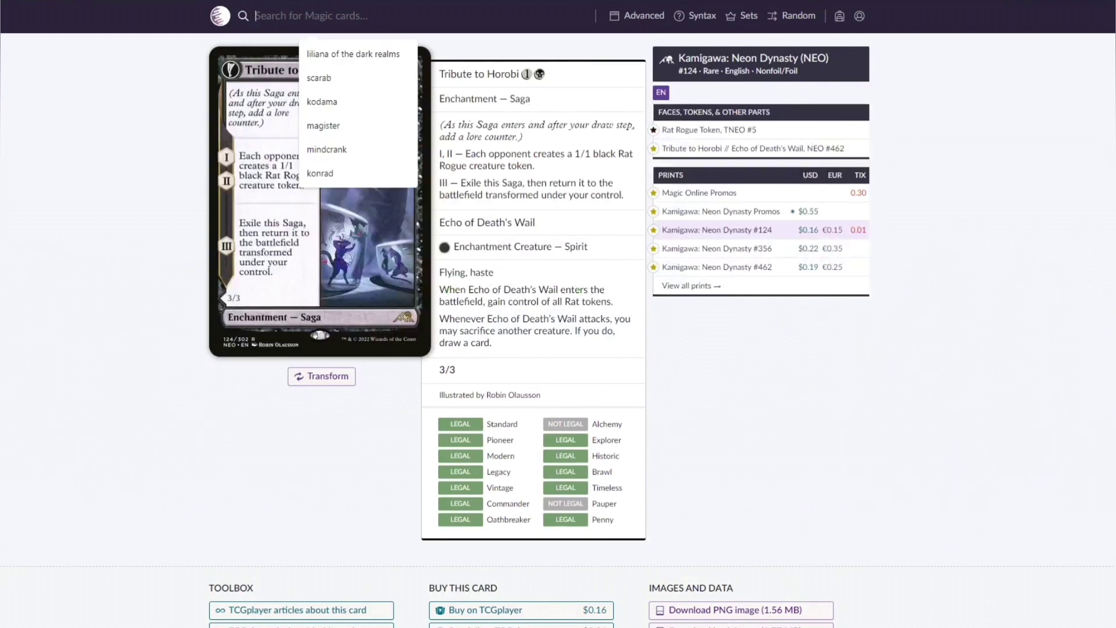
pyautogui.write("death's wail")
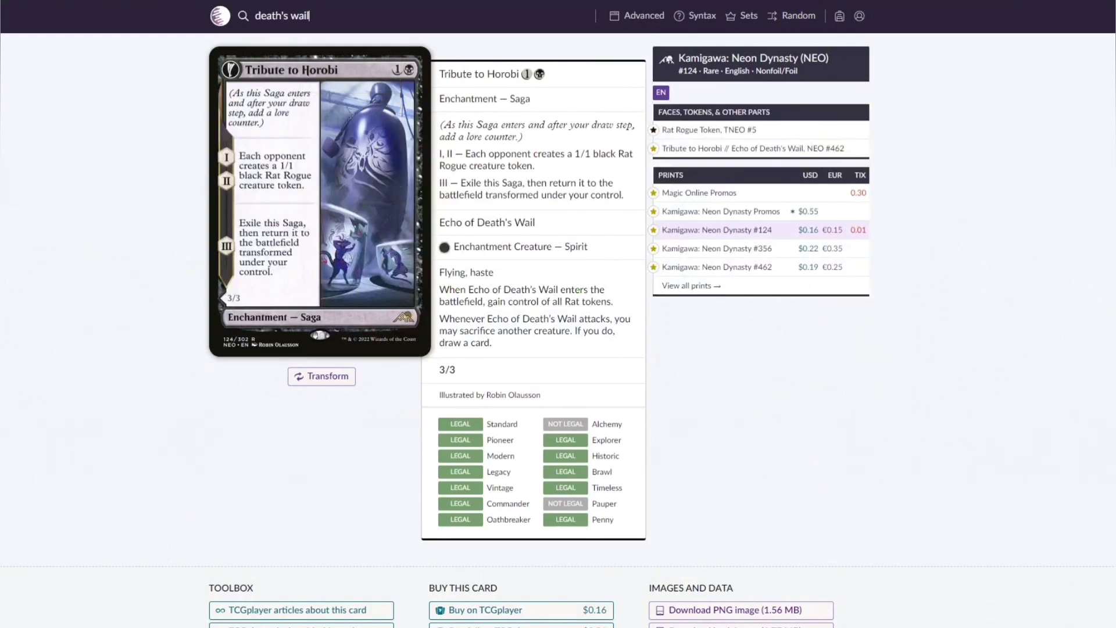
pyautogui.press('Return')
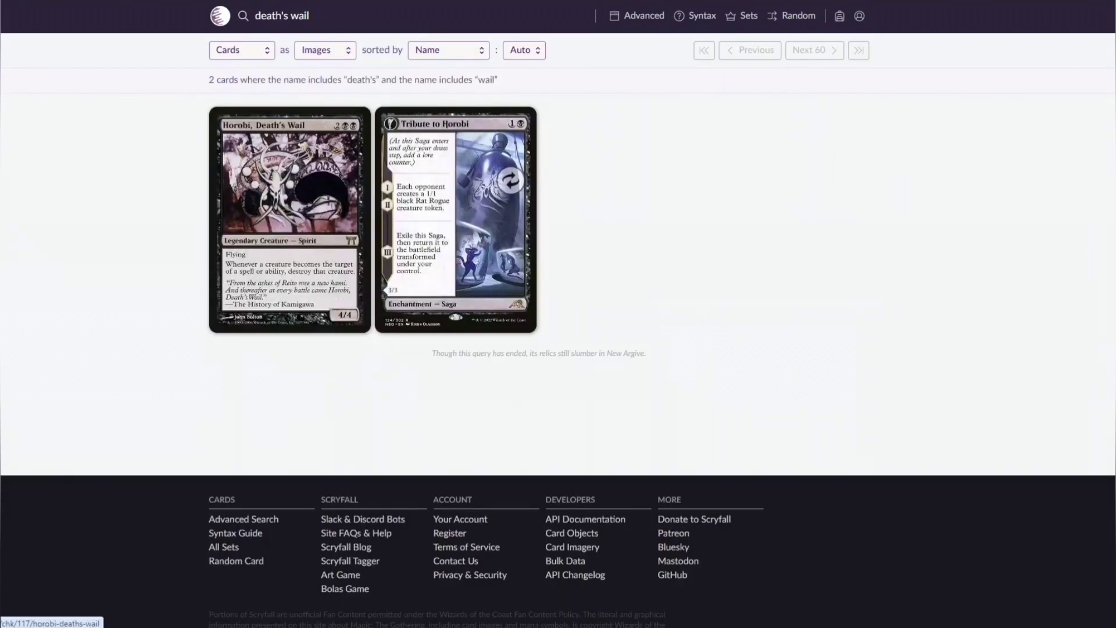
pyautogui.click(289, 209)
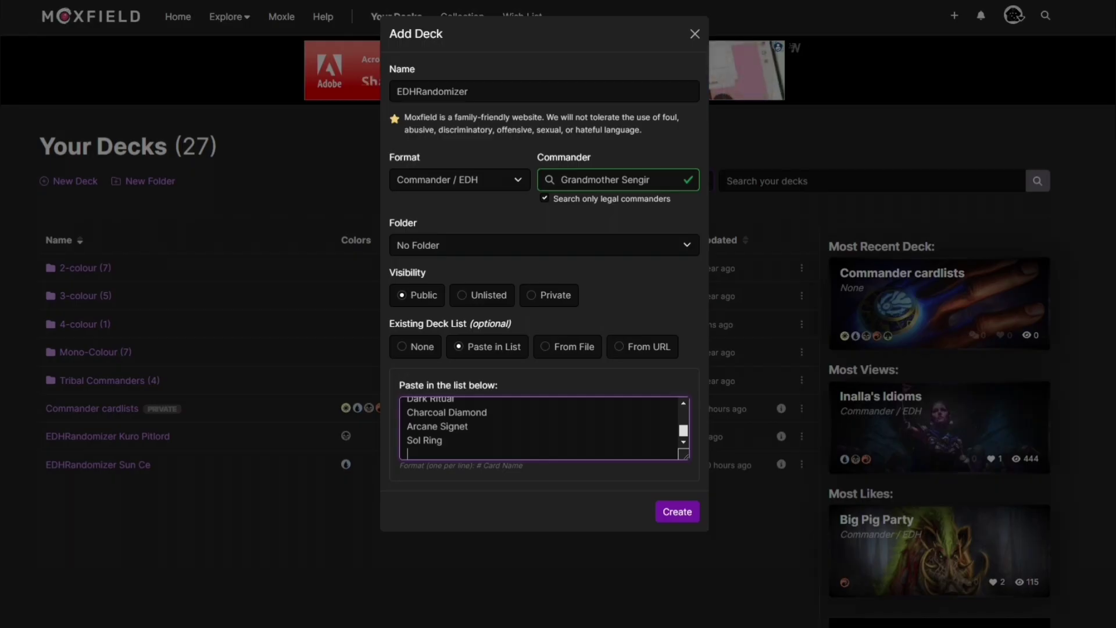
pyautogui.write('Horobi,')
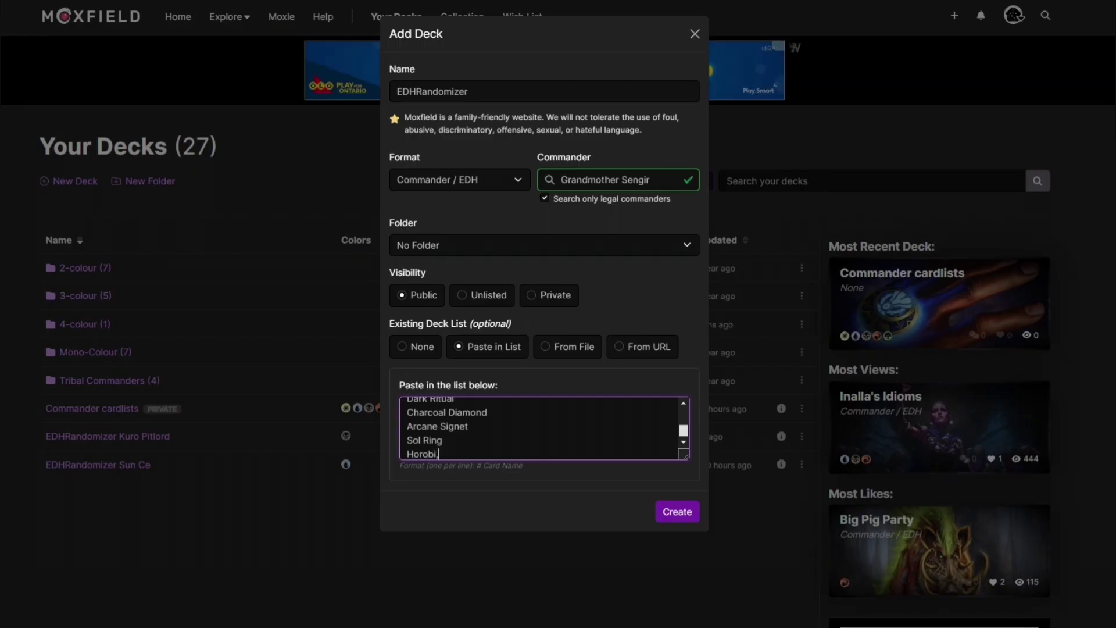
pyautogui.write(" Death's Wail")
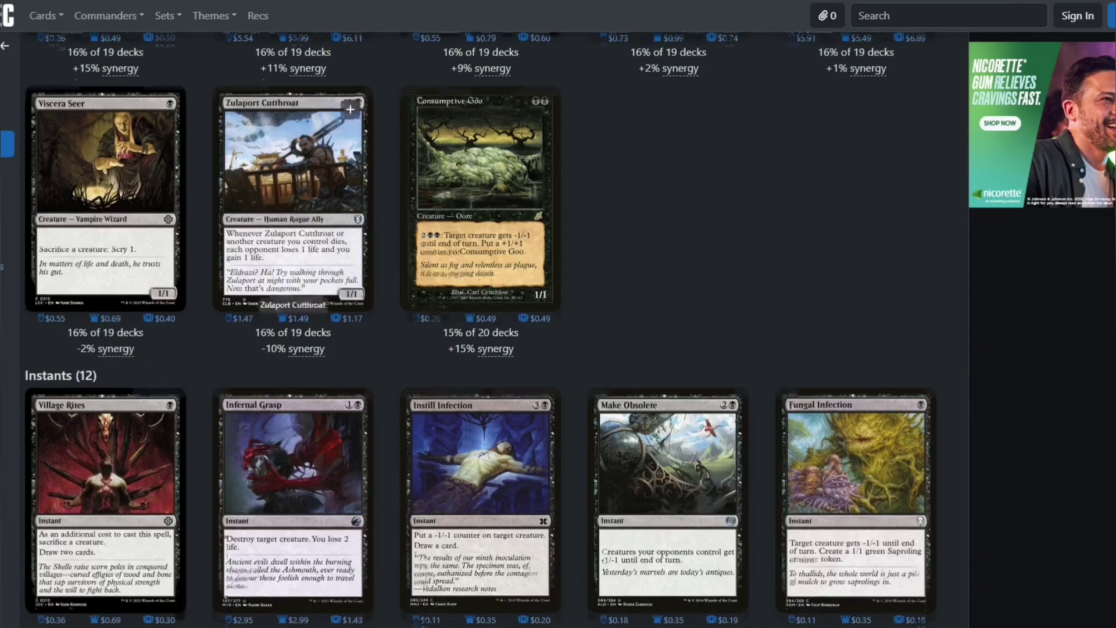
# Look back through the high synergy and top cards on EDHREC, and add Caged Sun to the Moxfield deck list.
pyautogui.scroll(5, 470, 329)
pyautogui.scroll(15, 349, 290)
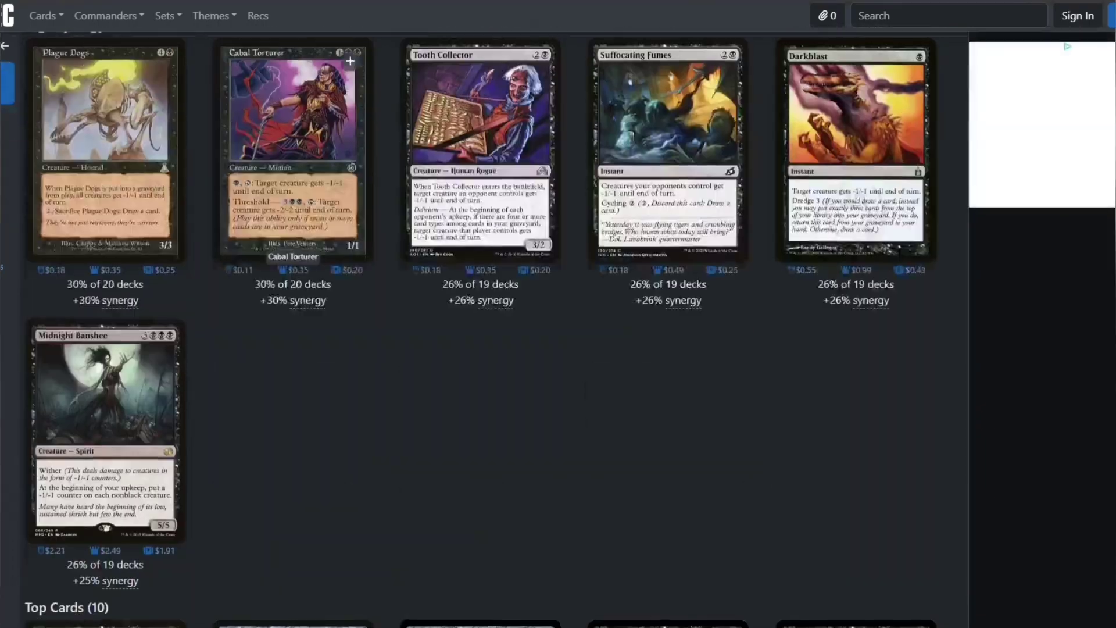
pyautogui.scroll(8, 465, 325)
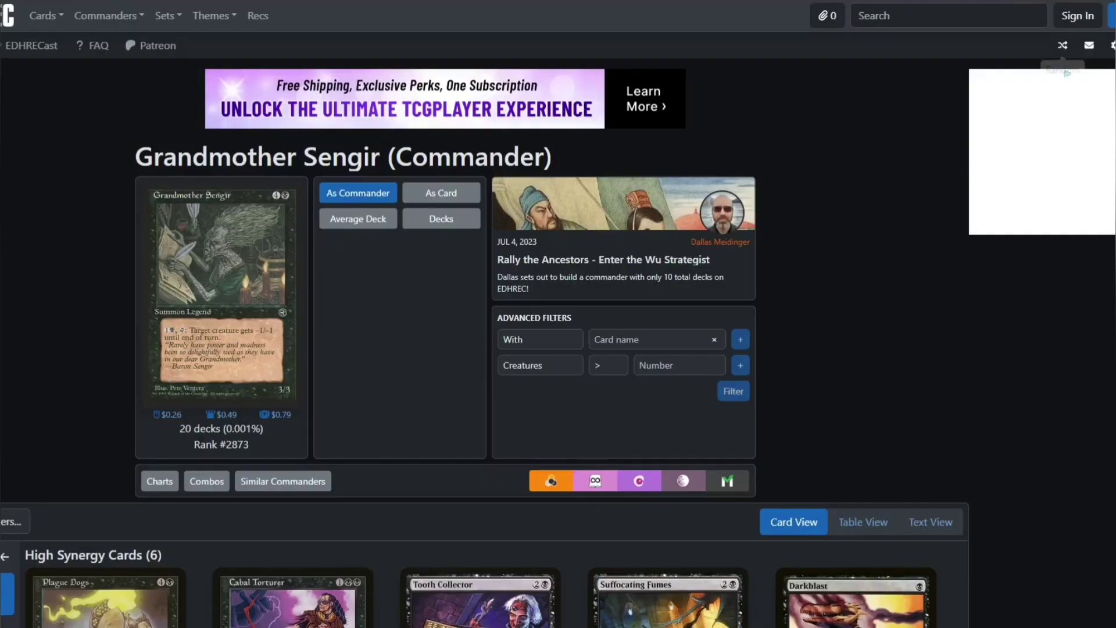
pyautogui.scroll(-3, 558, 326)
pyautogui.scroll(-10, 855, 465)
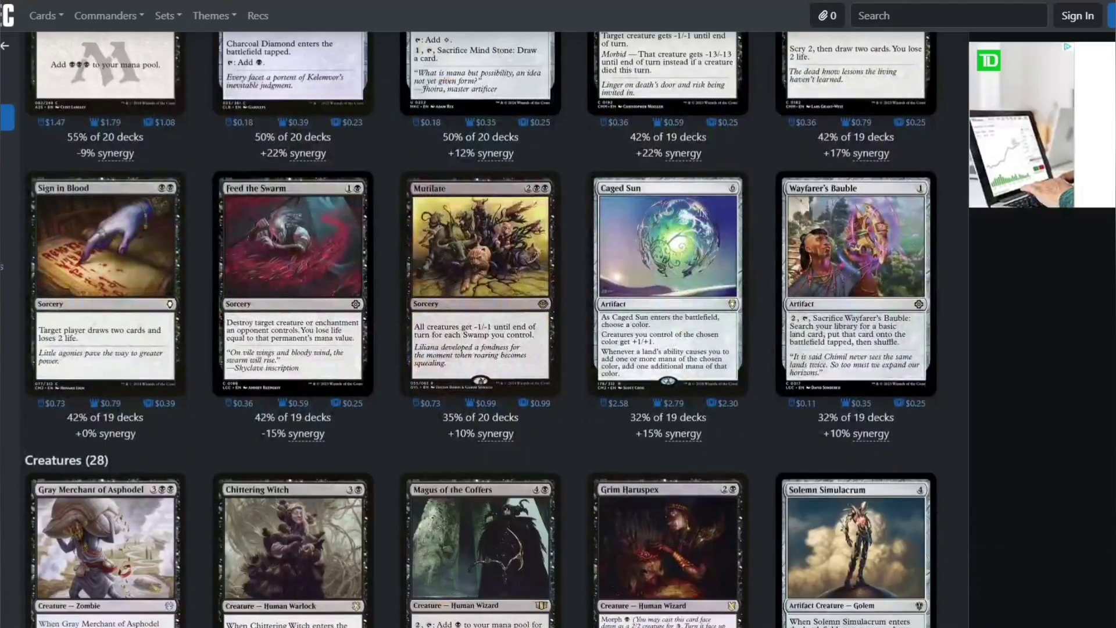
pyautogui.scroll(-2, 483, 326)
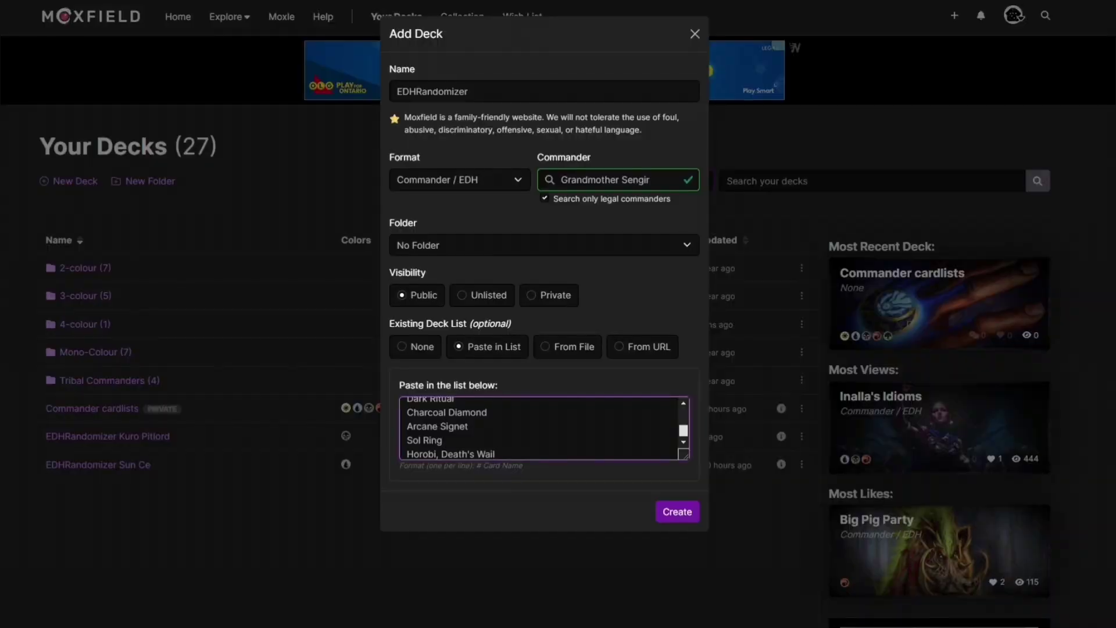
pyautogui.press('Return')
pyautogui.write('Caged Sun')
pyautogui.press('Return')
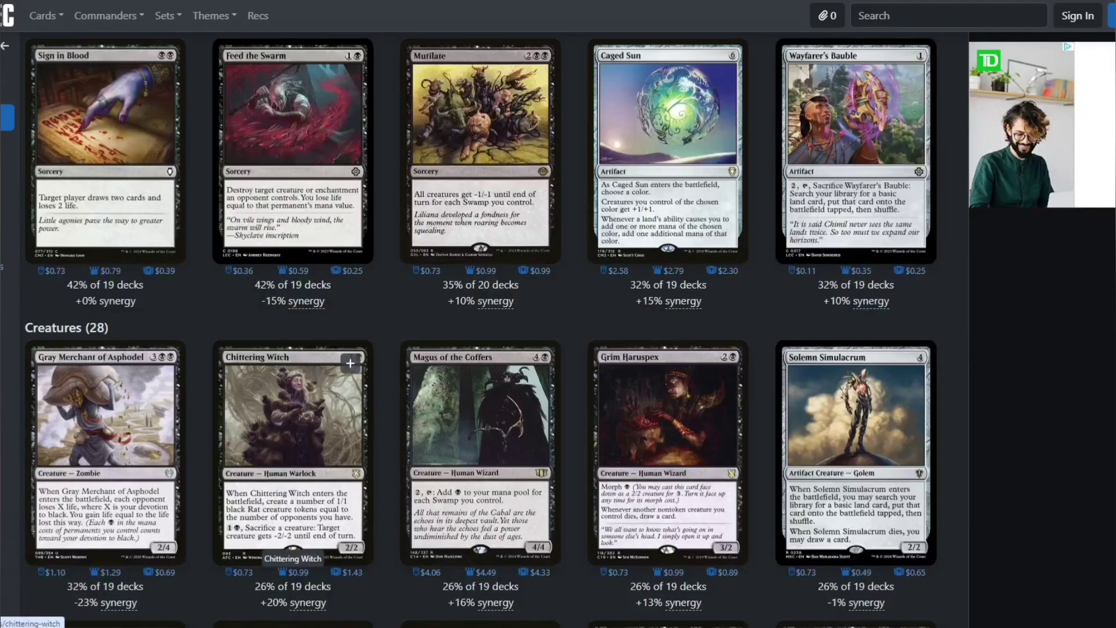
# Look through the whole creatures section on EDHREC, and add Massacre Girl to the Moxfield deck list after Caged Sun.
pyautogui.scroll(3, 300, 558)
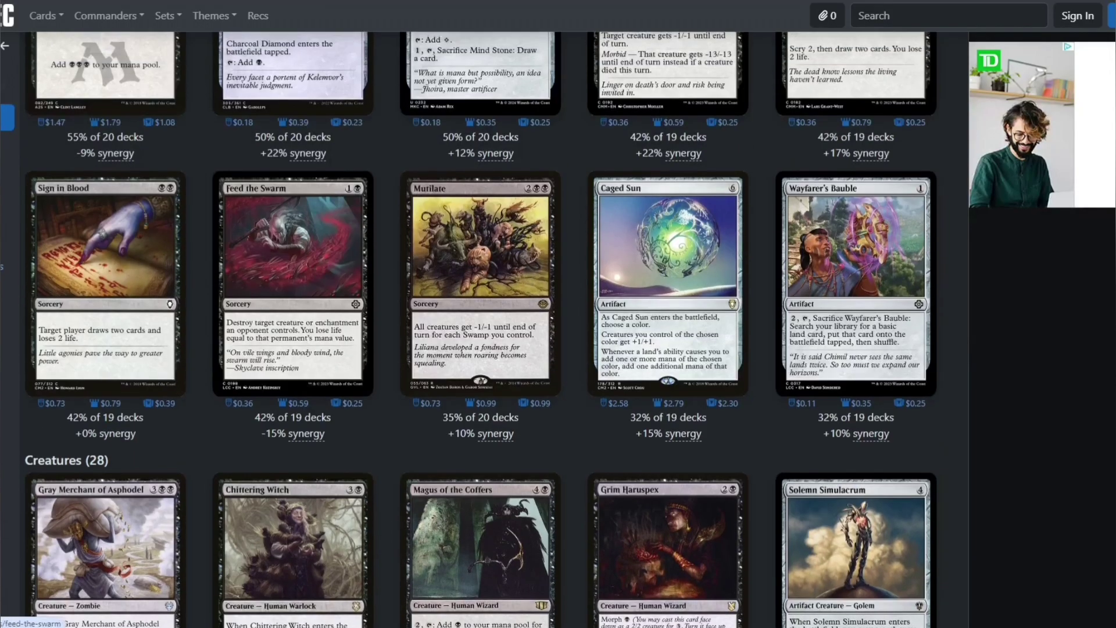
pyautogui.scroll(-8, 472, 330)
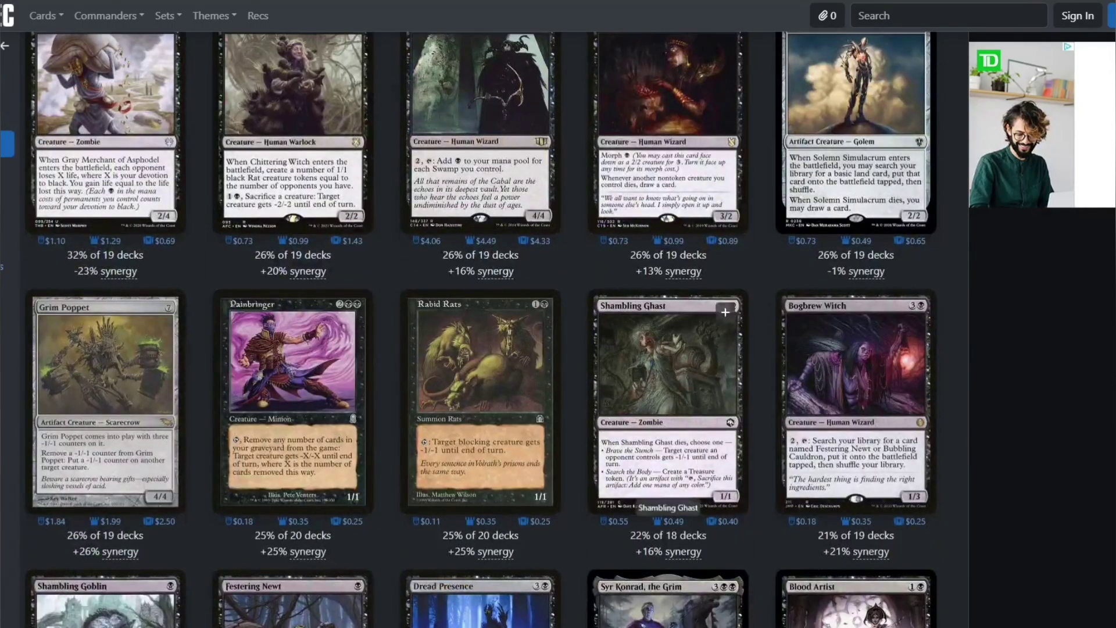
pyautogui.scroll(-5, 871, 506)
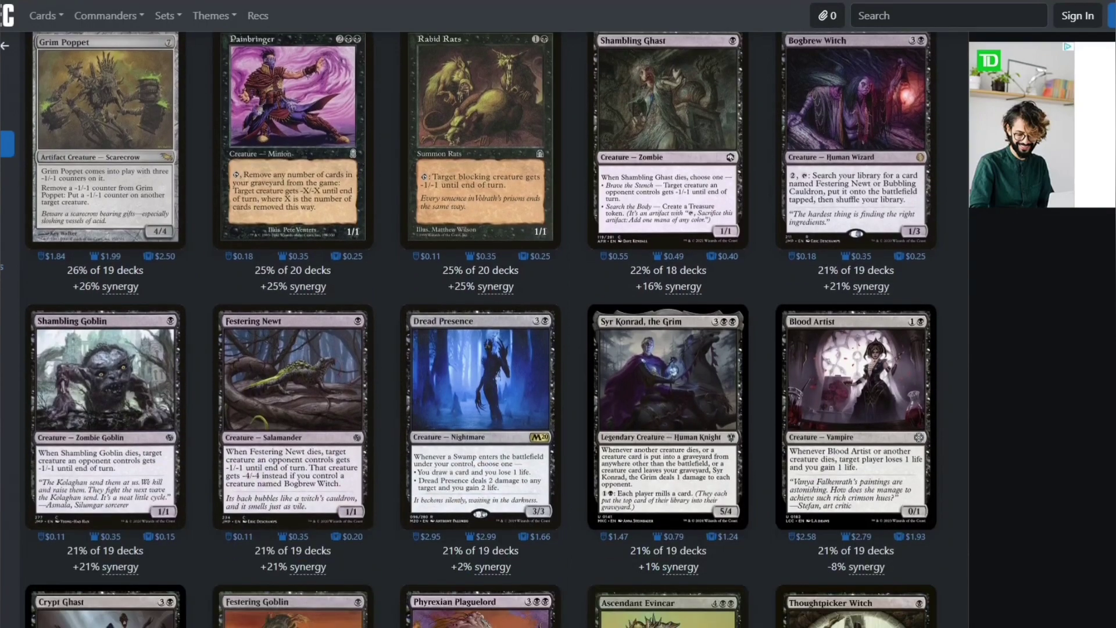
pyautogui.scroll(-3, 481, 328)
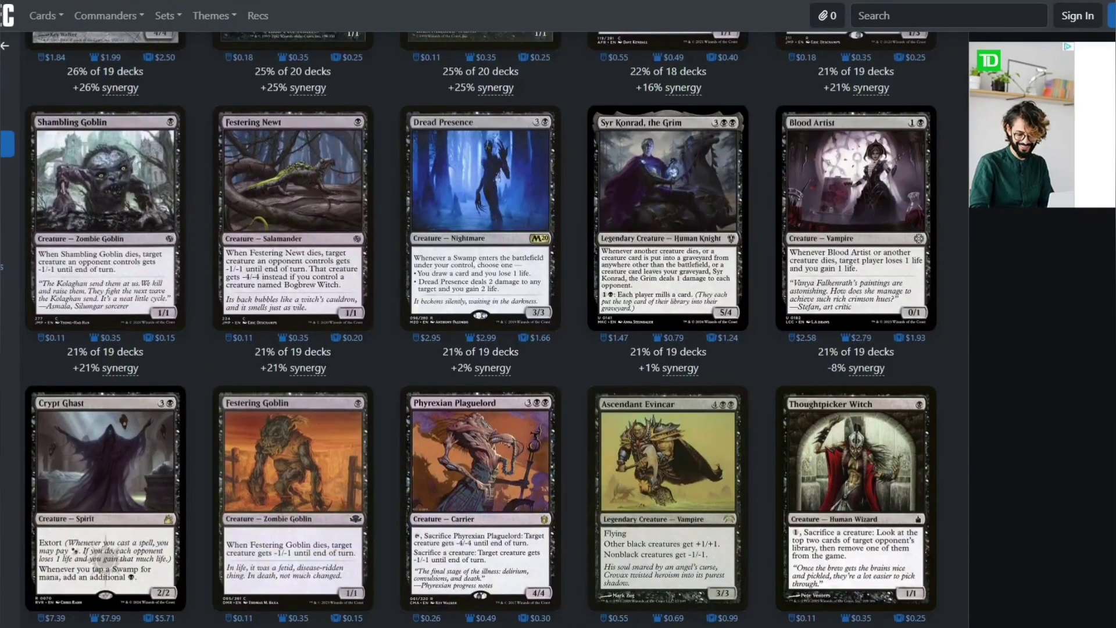
pyautogui.scroll(-4, 481, 328)
pyautogui.scroll(-3, 482, 328)
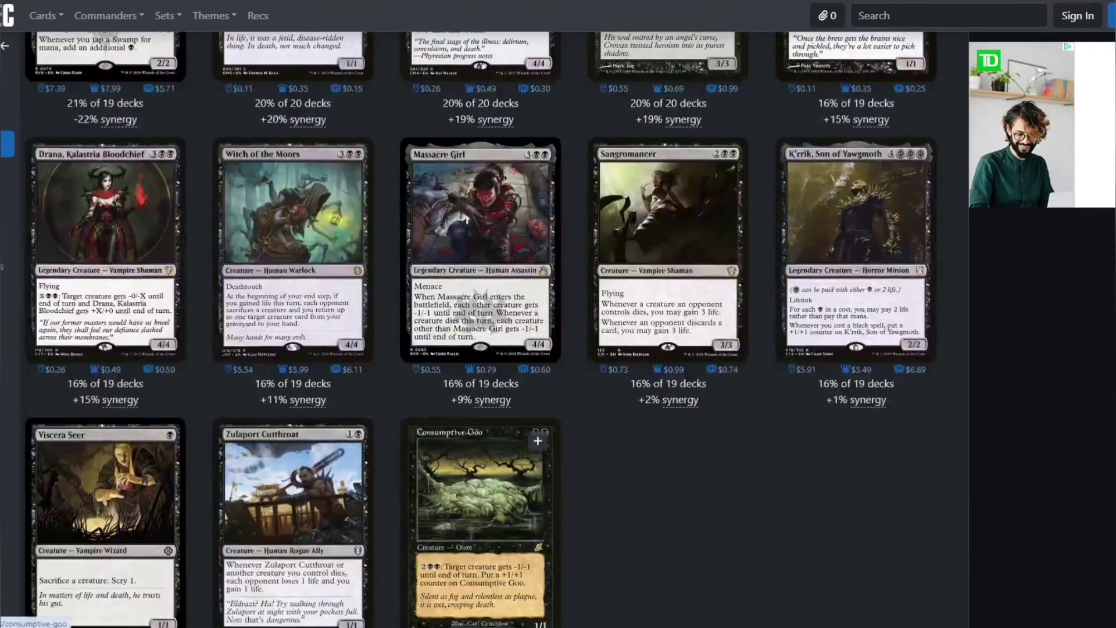
pyautogui.scroll(1, 482, 327)
pyautogui.scroll(-1, 482, 328)
pyautogui.scroll(5, 481, 328)
pyautogui.scroll(-10, 482, 328)
pyautogui.scroll(2, 482, 328)
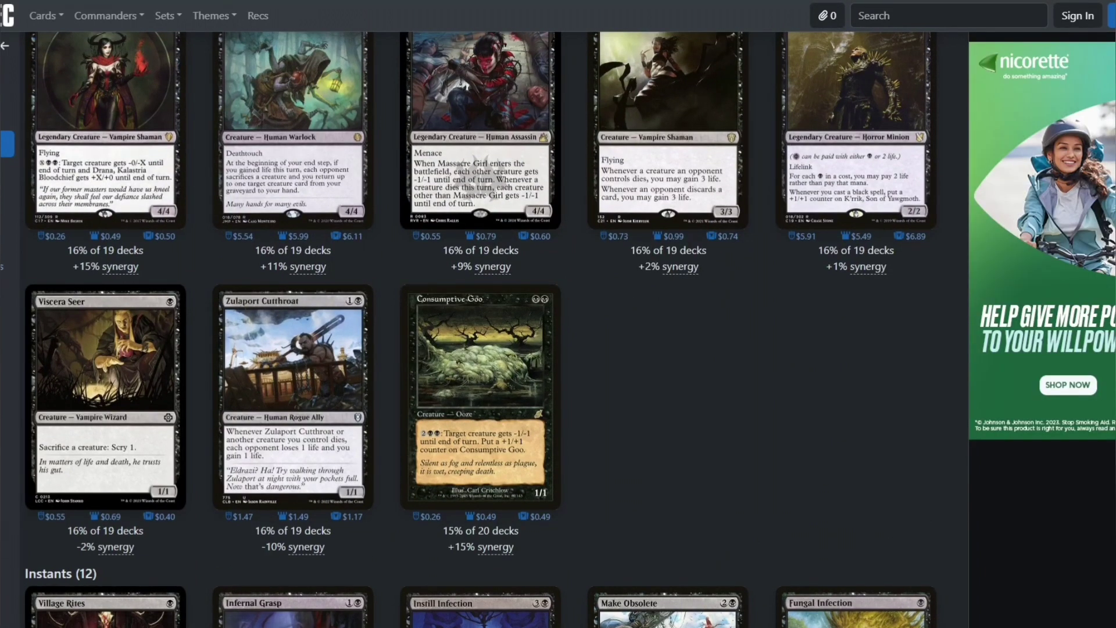
pyautogui.scroll(2, 482, 328)
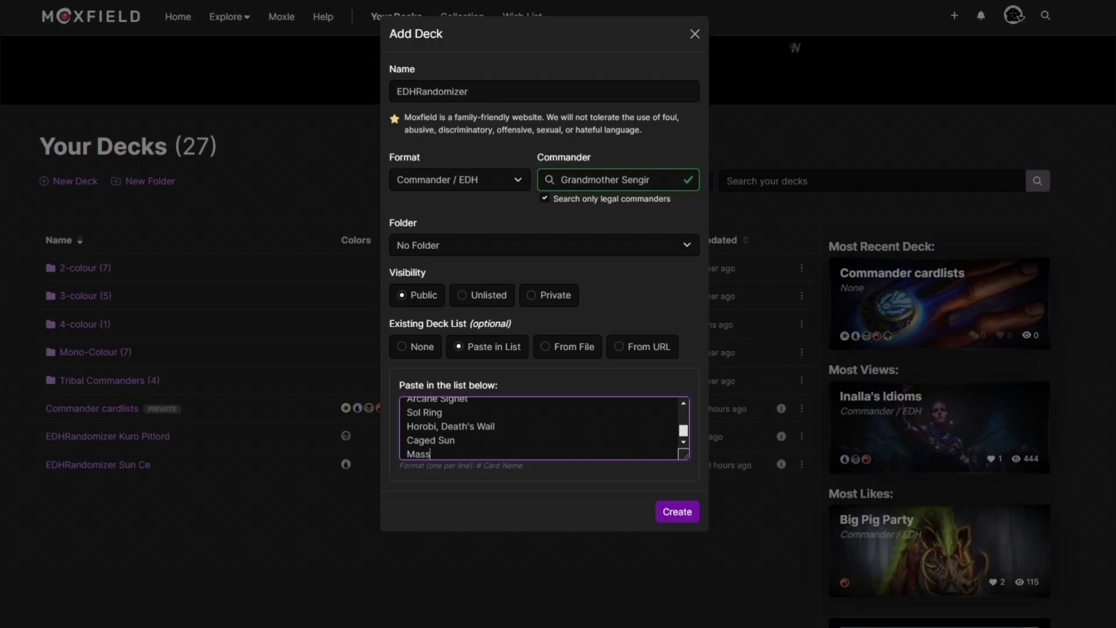
pyautogui.write('acre Girl')
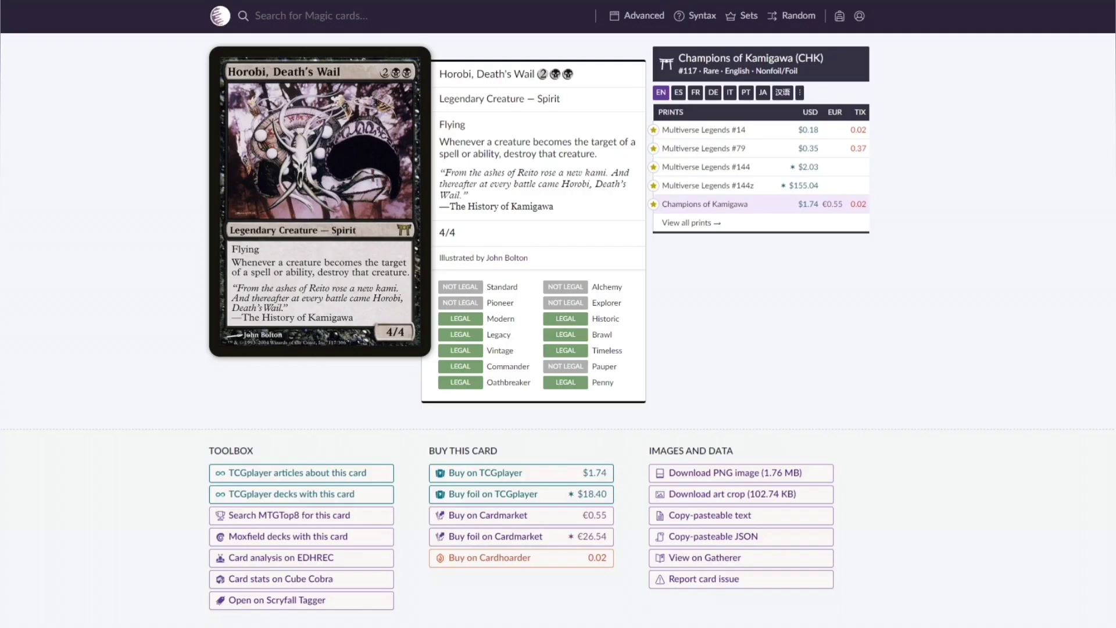
# Find Massacre Girl, Known Killer on Scryfall by searching "massacre girl", and add it to the Moxfield deck list as "Massacre, Known Killer".
pyautogui.click(308, 15)
pyautogui.write('massacre girl')
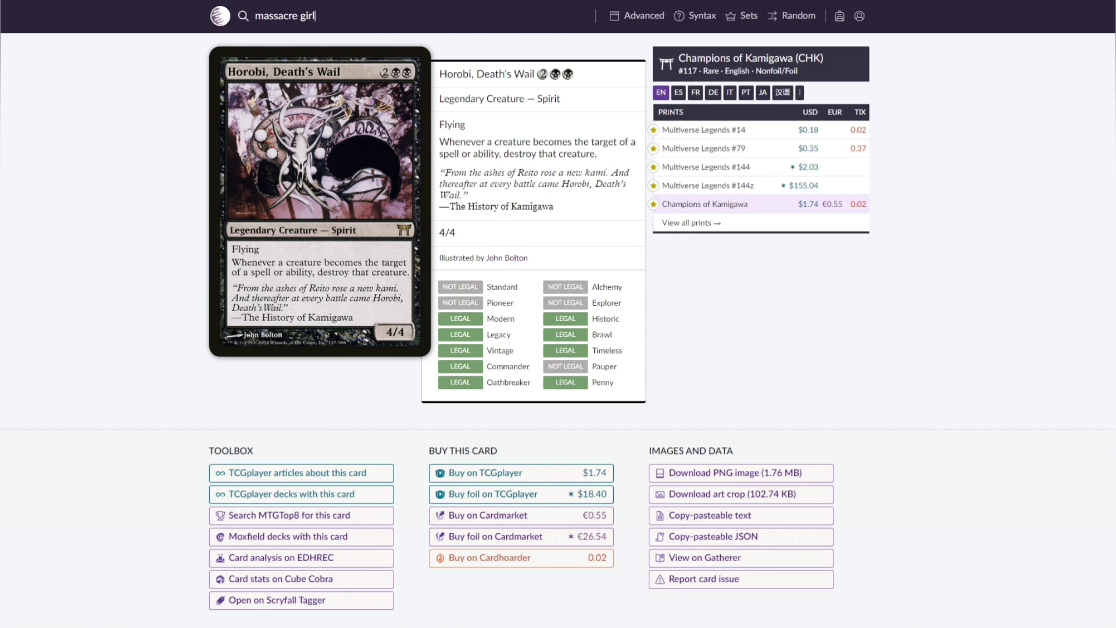
pyautogui.press('Return')
pyautogui.click(454, 221)
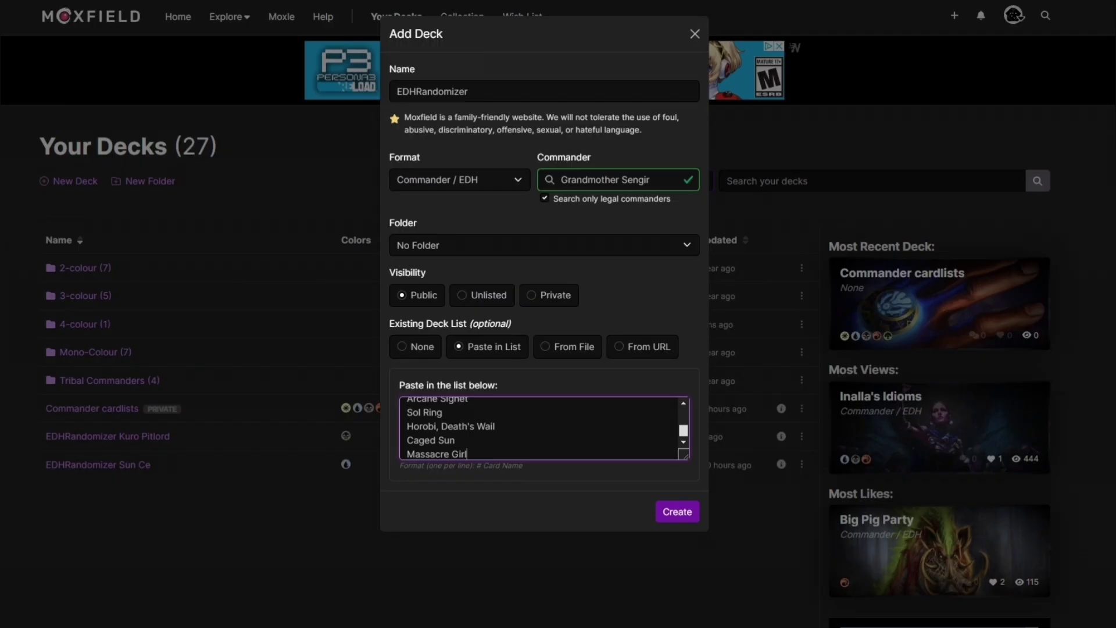
pyautogui.press('Return')
pyautogui.write('Massacr')
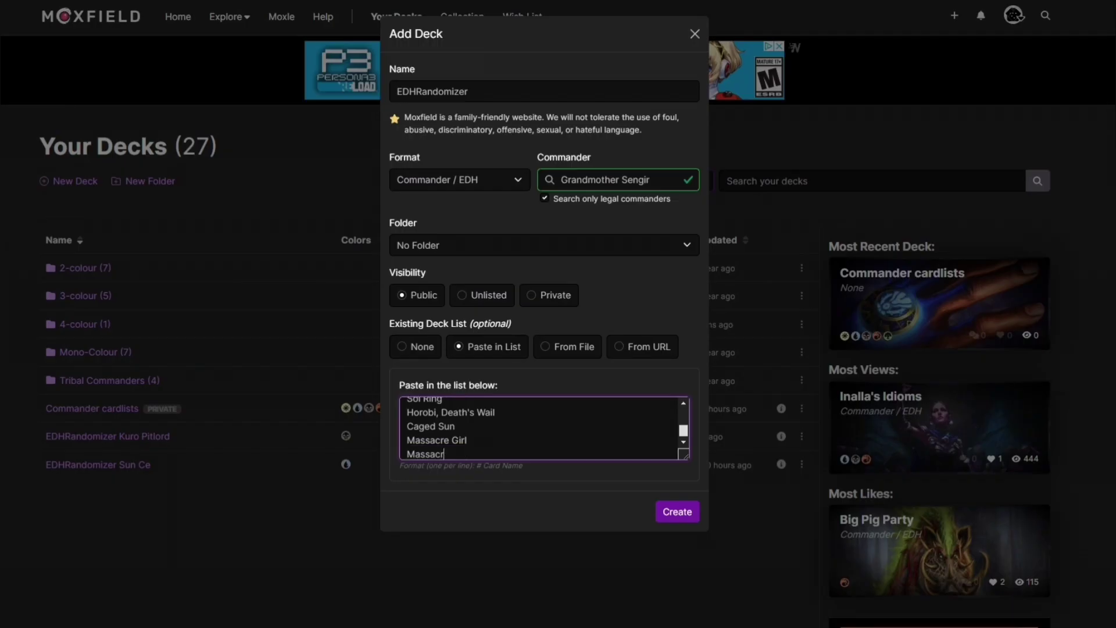
pyautogui.write('e, Known')
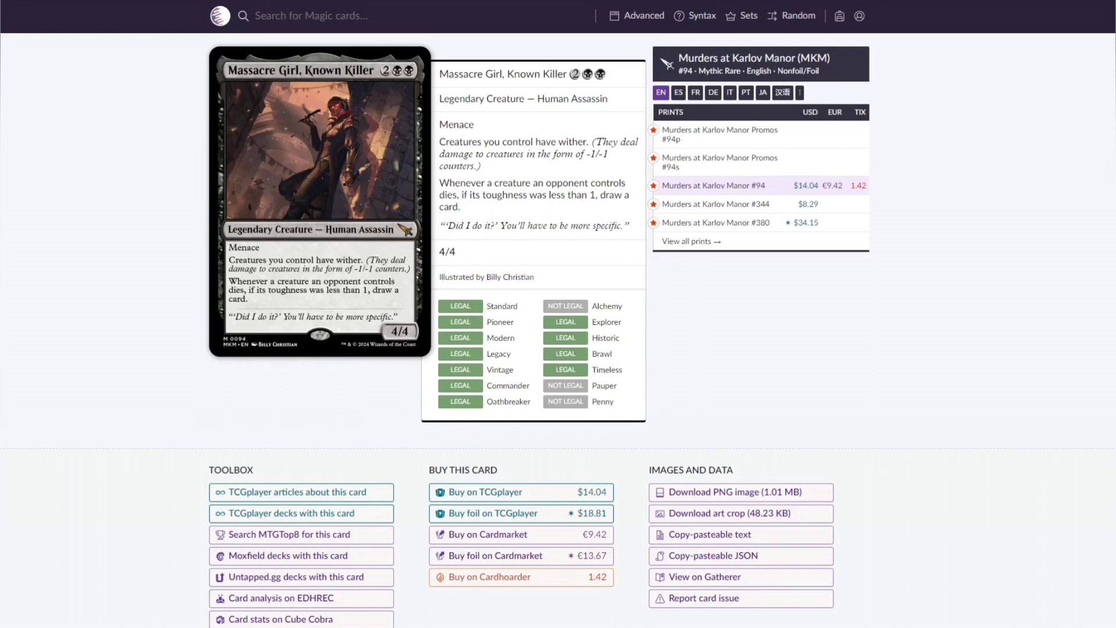
# Search Scryfall for "Kuro, Pitlord", and add Kuro, Pitlord to the Moxfield deck list.
pyautogui.write('Kuro')
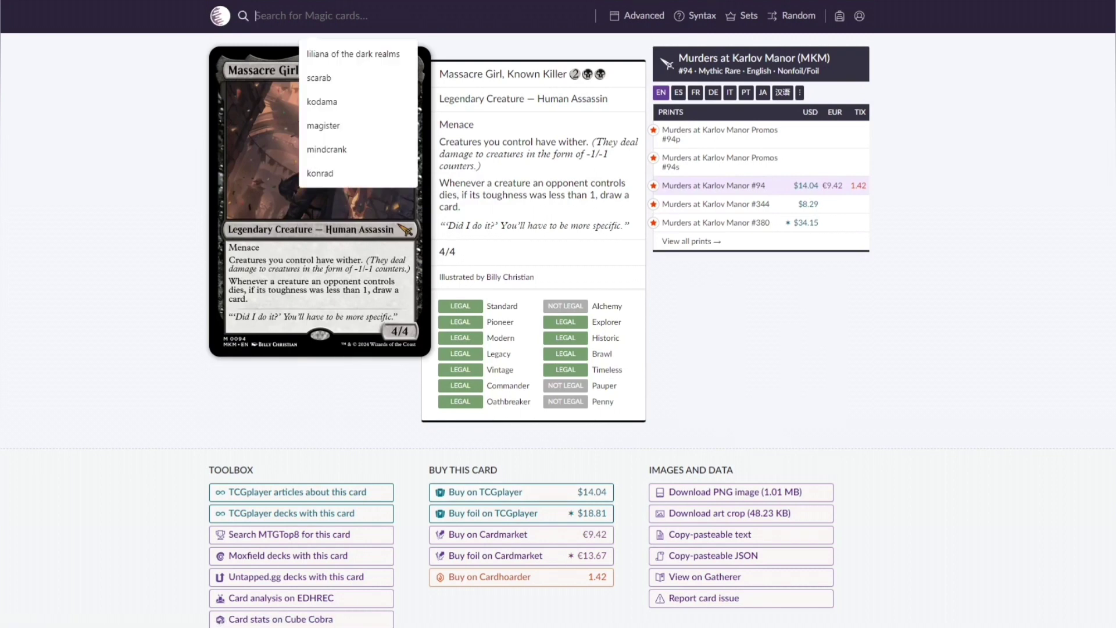
pyautogui.write(', Pitlord')
pyautogui.press('Return')
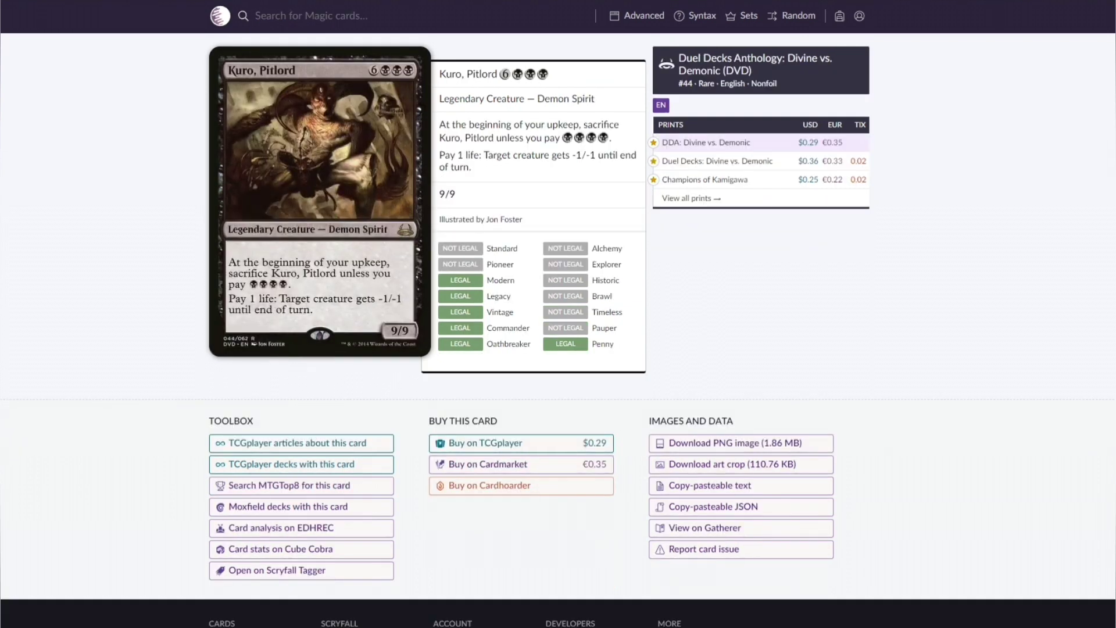
pyautogui.hotkey('ctrl', 'Tab')
pyautogui.press('Return')
pyautogui.write('Kuro,Pitlord')
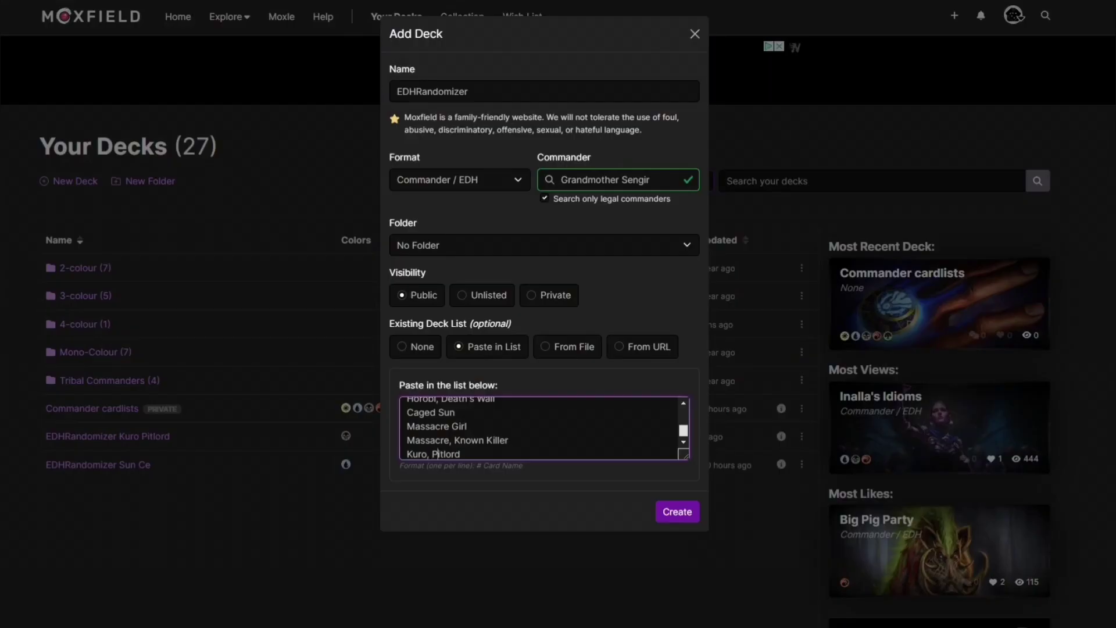
# Add Puppet Strings and Staff of Domination to the Moxfield deck list, viewing the staff in the Google image results for untap cards.
pyautogui.press('Return')
pyautogui.write('Puppet S')
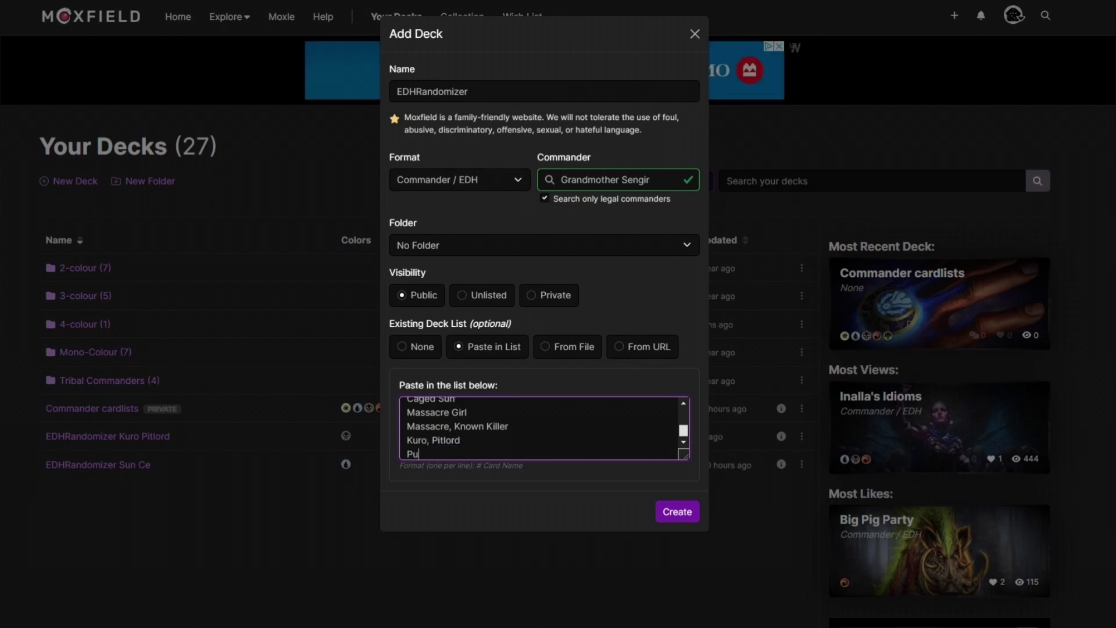
pyautogui.write('tring')
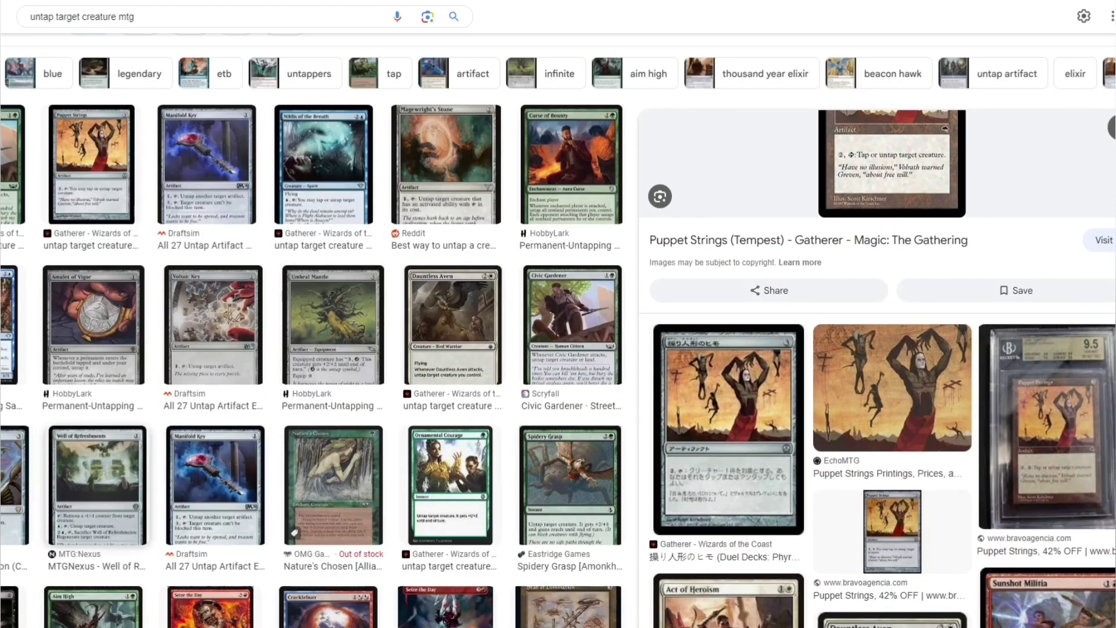
pyautogui.click(17, 485)
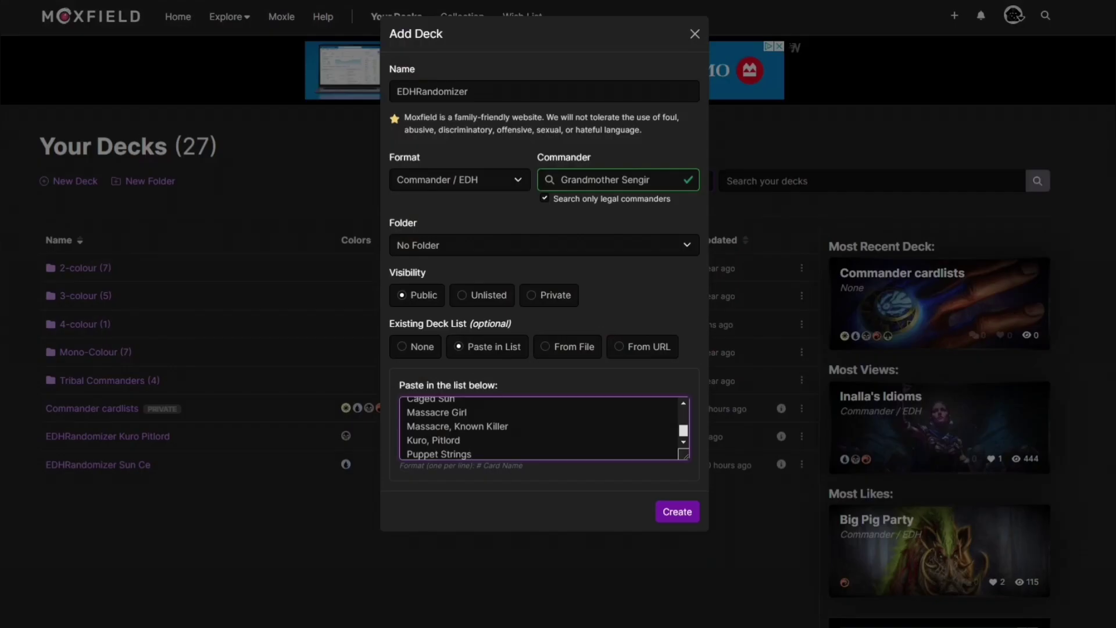
pyautogui.press('Return')
pyautogui.write('S')
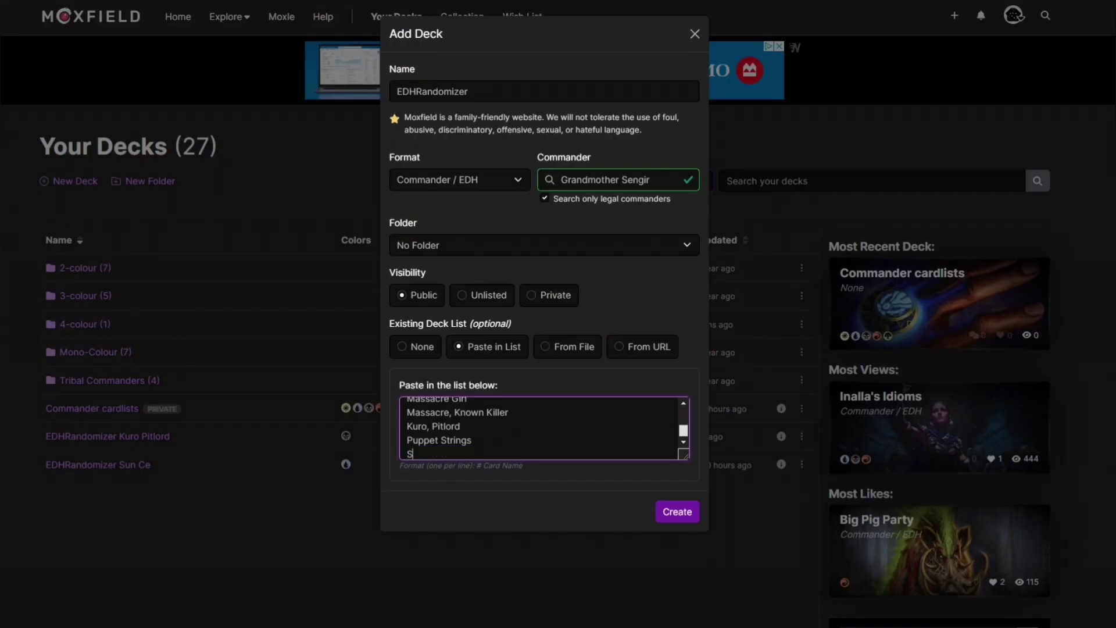
pyautogui.write('taff of Dominatio')
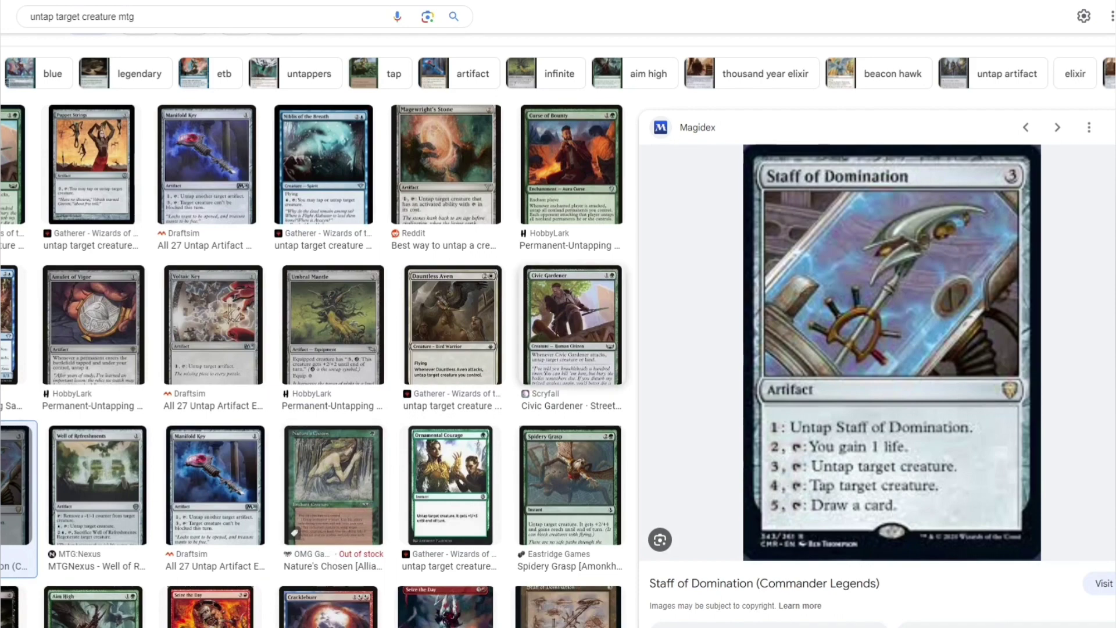
# View Umbral Mantle and Magewright's Stone in the Google image results, and add both to the Moxfield deck list.
pyautogui.click(333, 325)
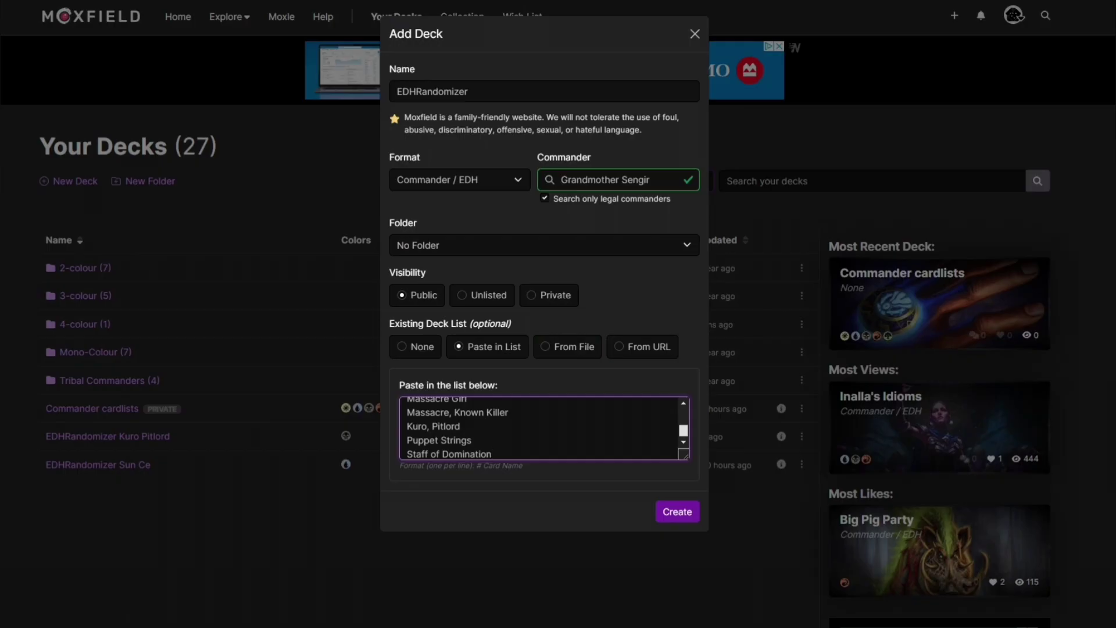
pyautogui.press('Return')
pyautogui.write('Umbral Mantle')
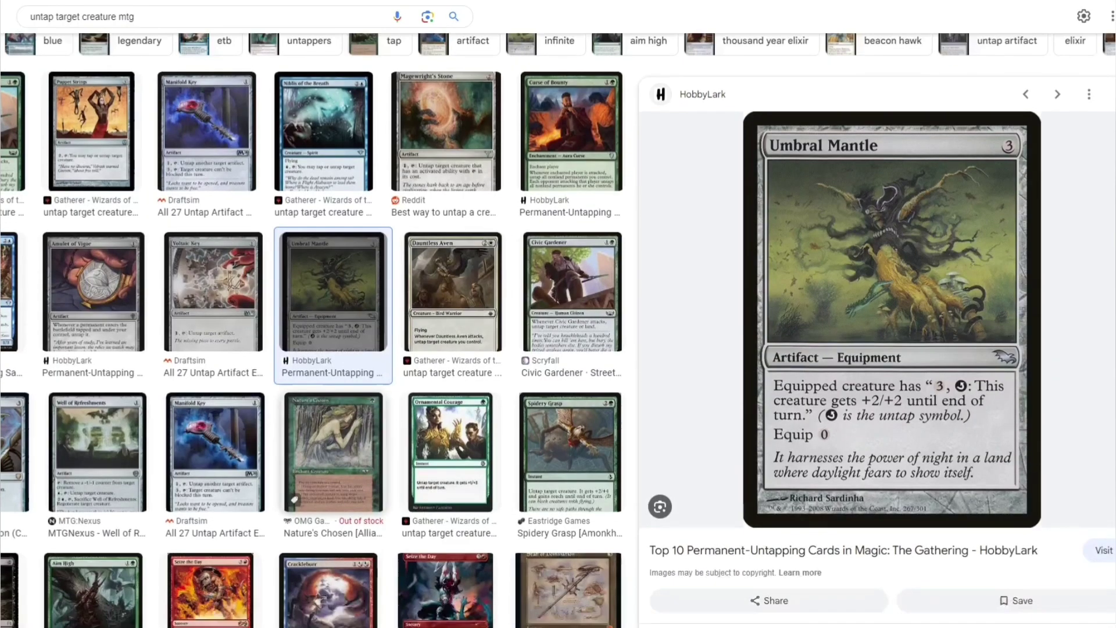
pyautogui.click(446, 213)
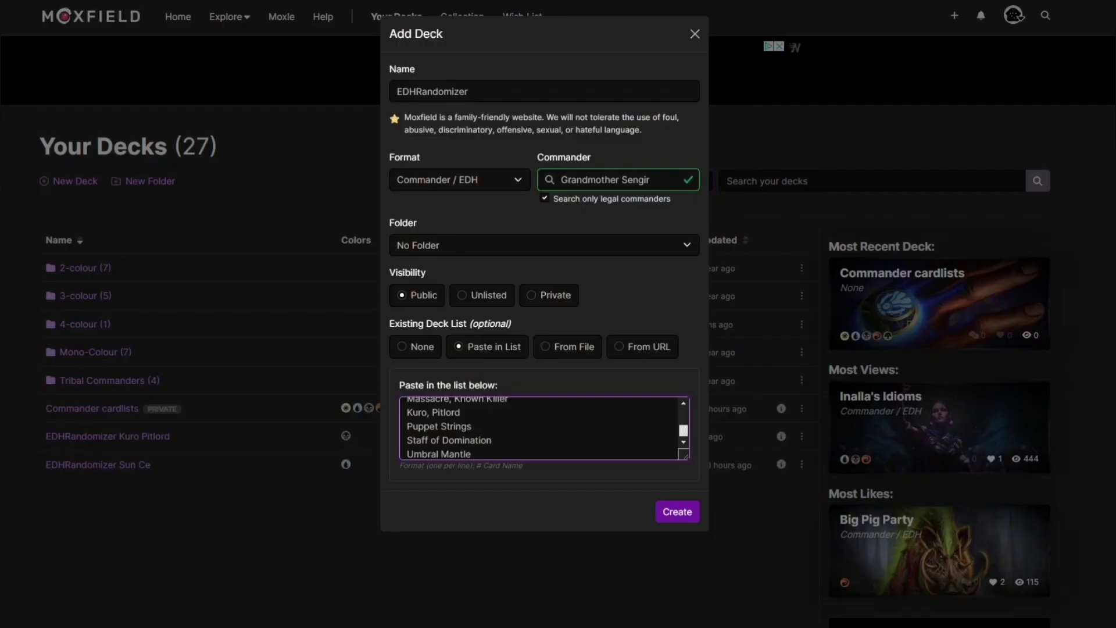
pyautogui.press('Return')
pyautogui.write("Magewright's Stone")
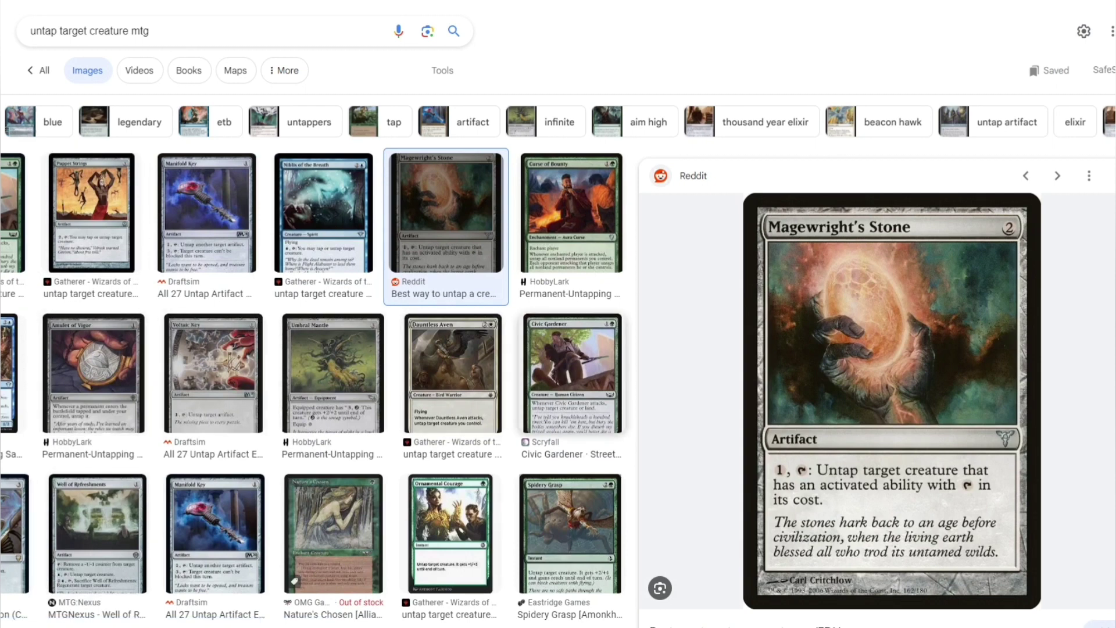
# Examine the untap cards in the Google image results, including Umbral Mantle, Voltaic Key, Well of Refreshments, Puppet Strings and Magewright's Stone.
pyautogui.click(333, 372)
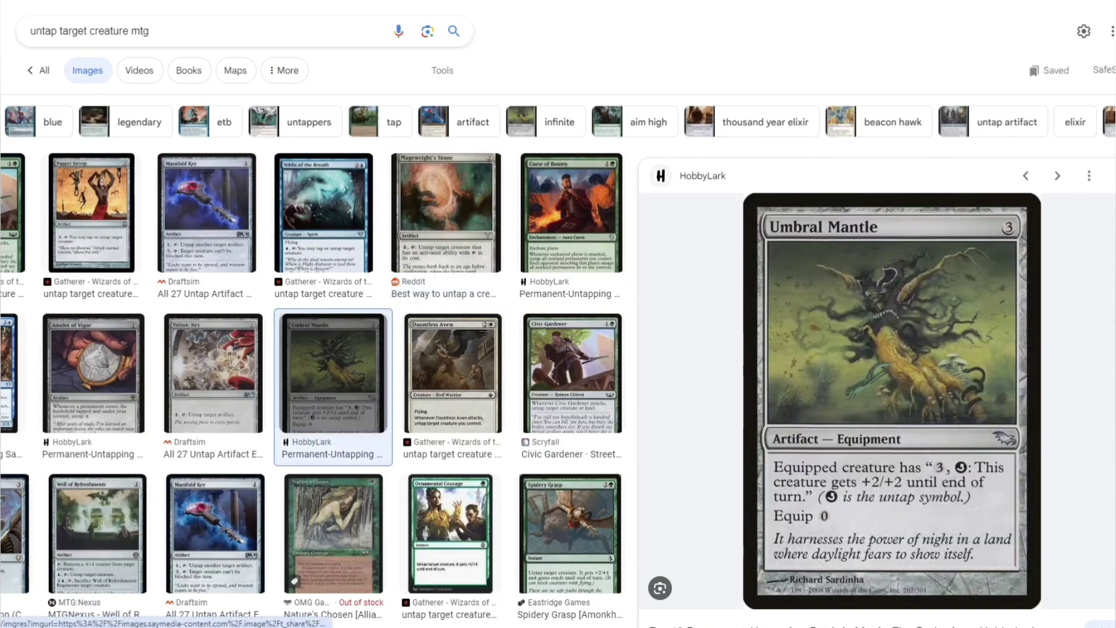
pyautogui.click(213, 372)
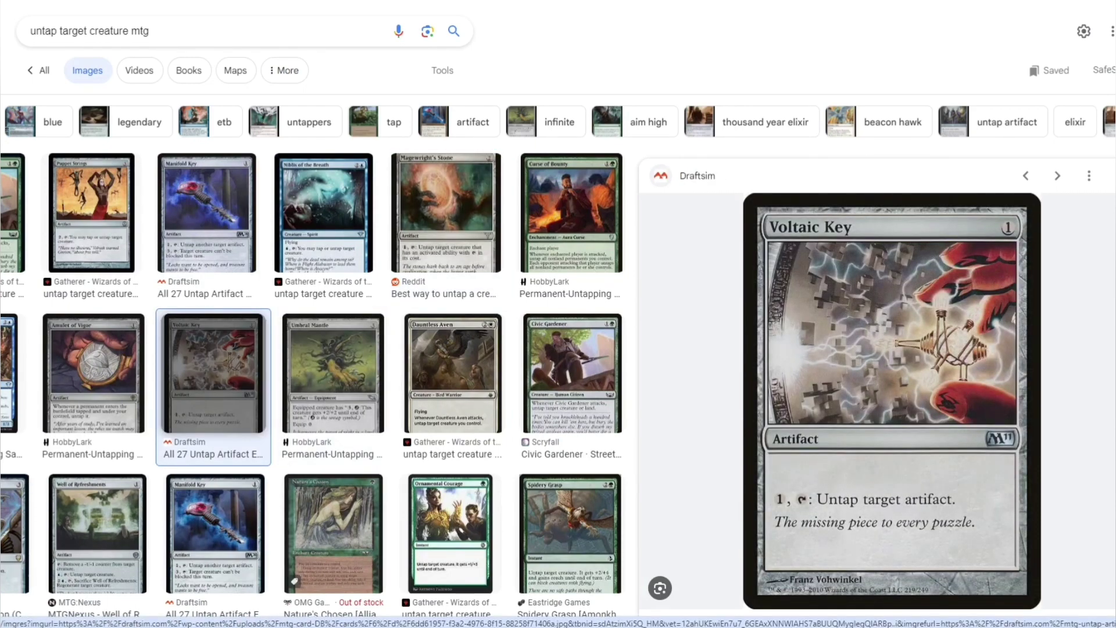
pyautogui.scroll(-1, 558, 314)
pyautogui.click(97, 465)
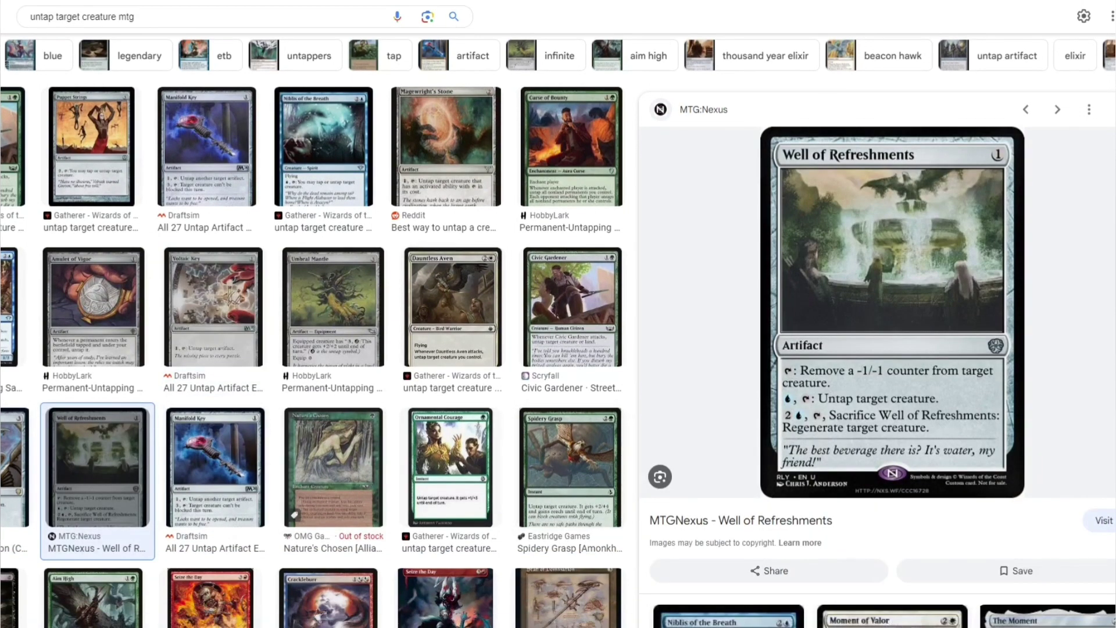
pyautogui.scroll(1, 214, 372)
pyautogui.click(213, 373)
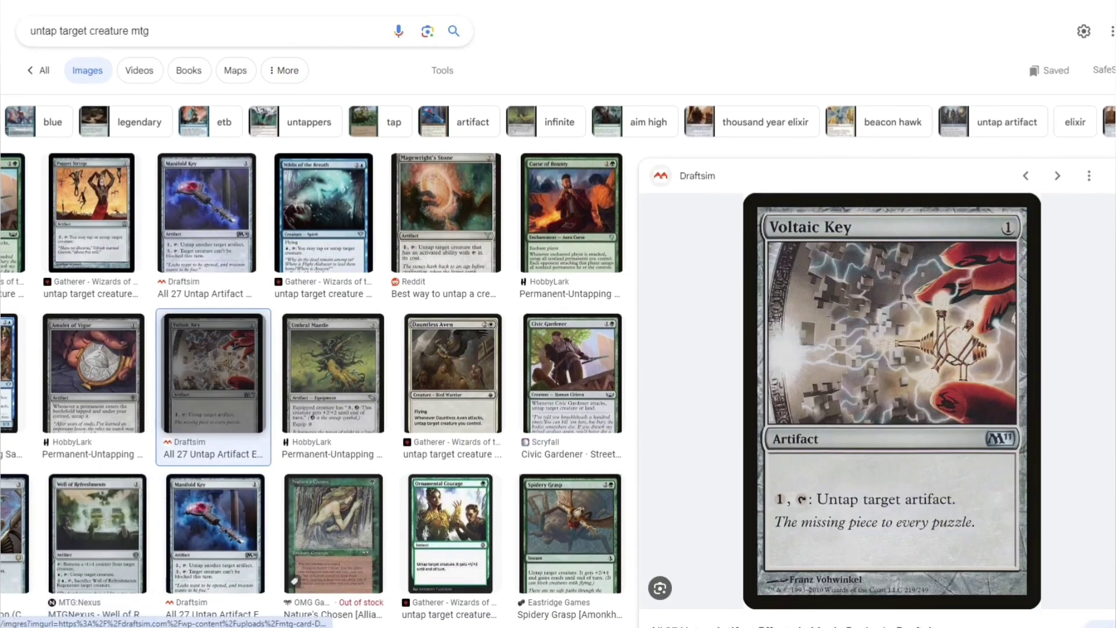
pyautogui.scroll(-2, 213, 373)
pyautogui.scroll(1, 206, 145)
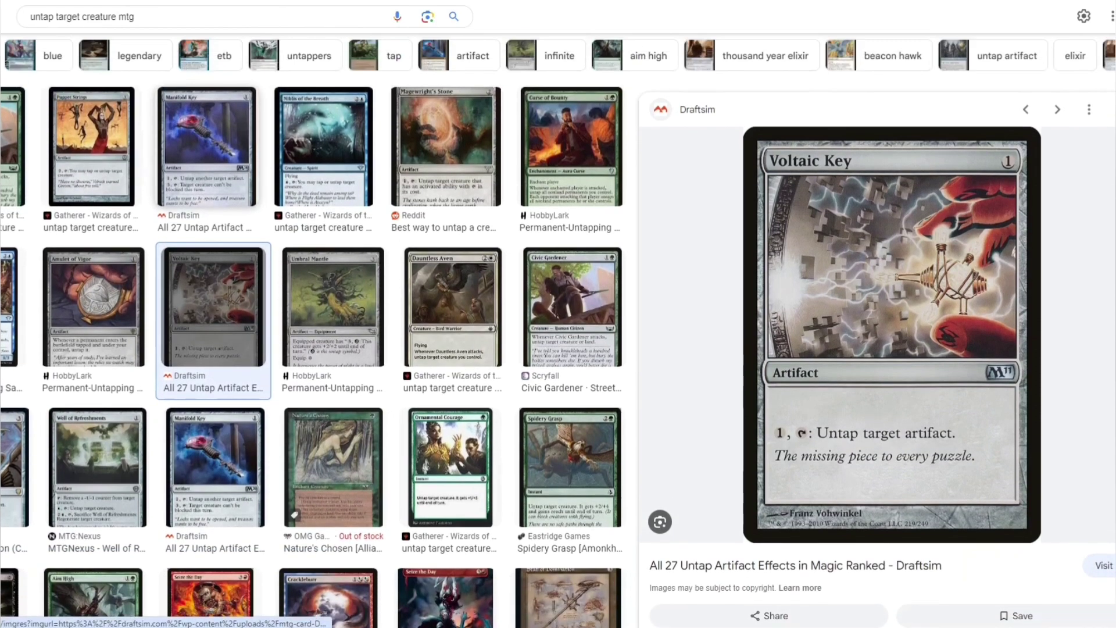
pyautogui.click(206, 145)
pyautogui.click(92, 146)
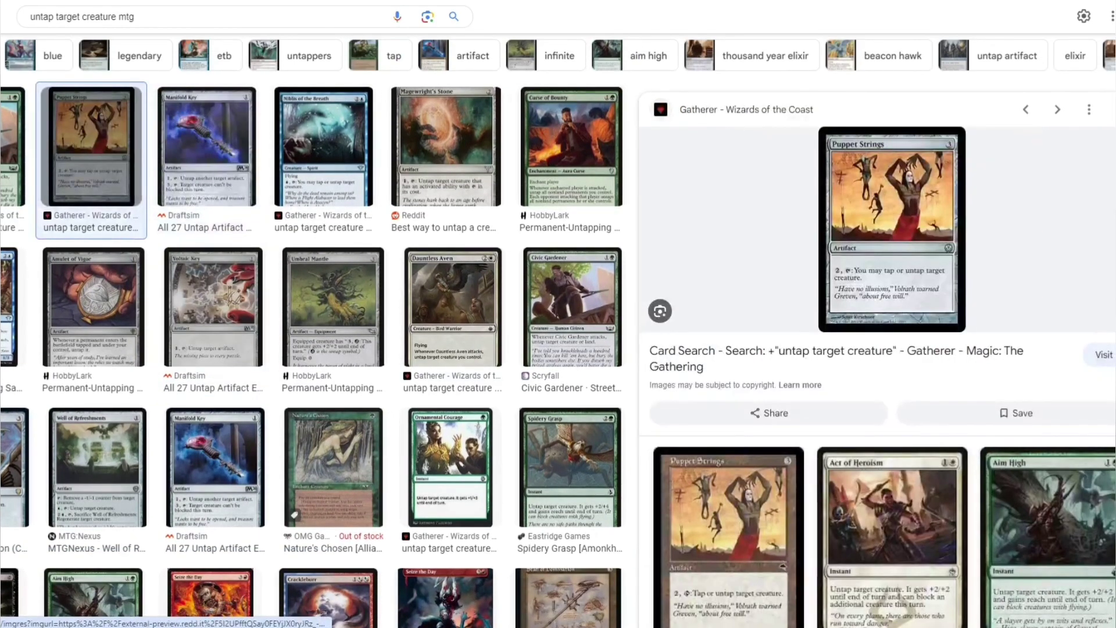
pyautogui.click(446, 145)
pyautogui.scroll(-1, 213, 348)
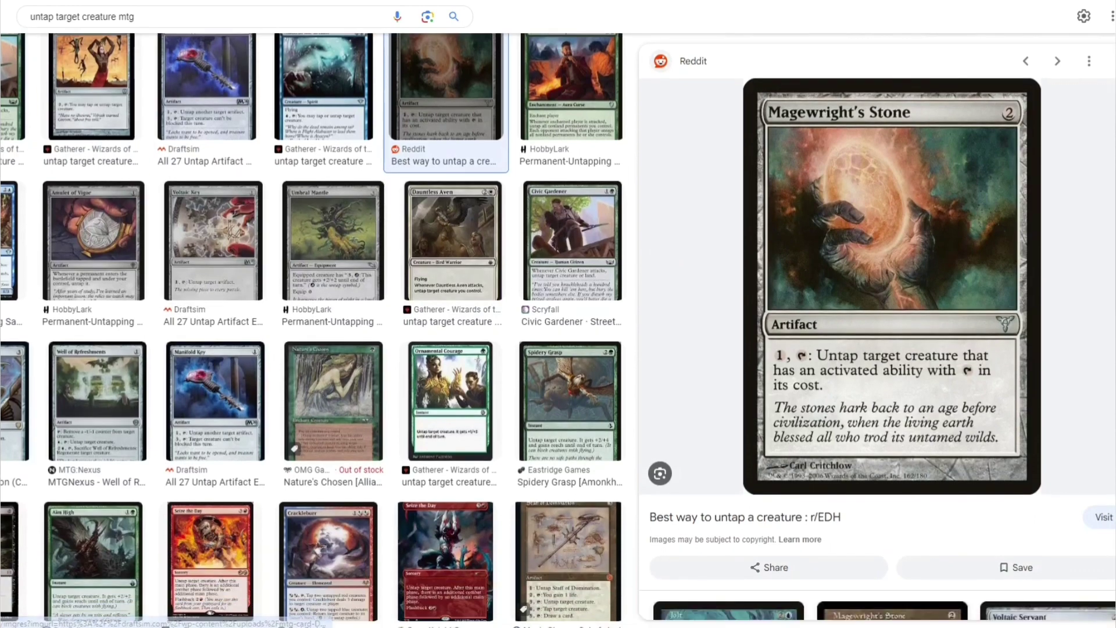
pyautogui.scroll(-3, 215, 378)
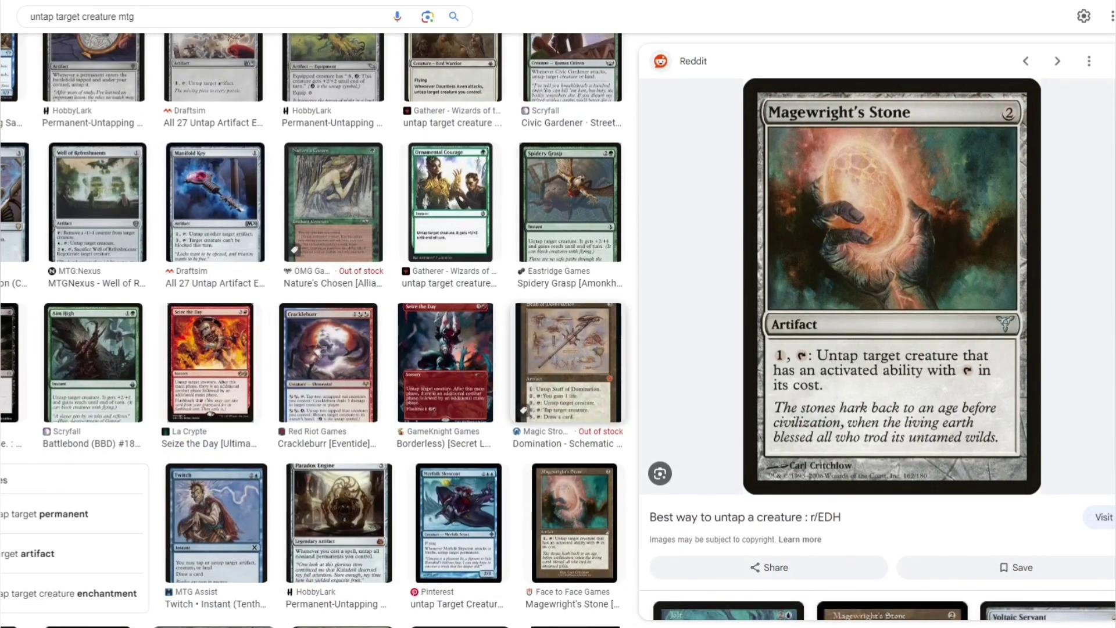
pyautogui.click(566, 360)
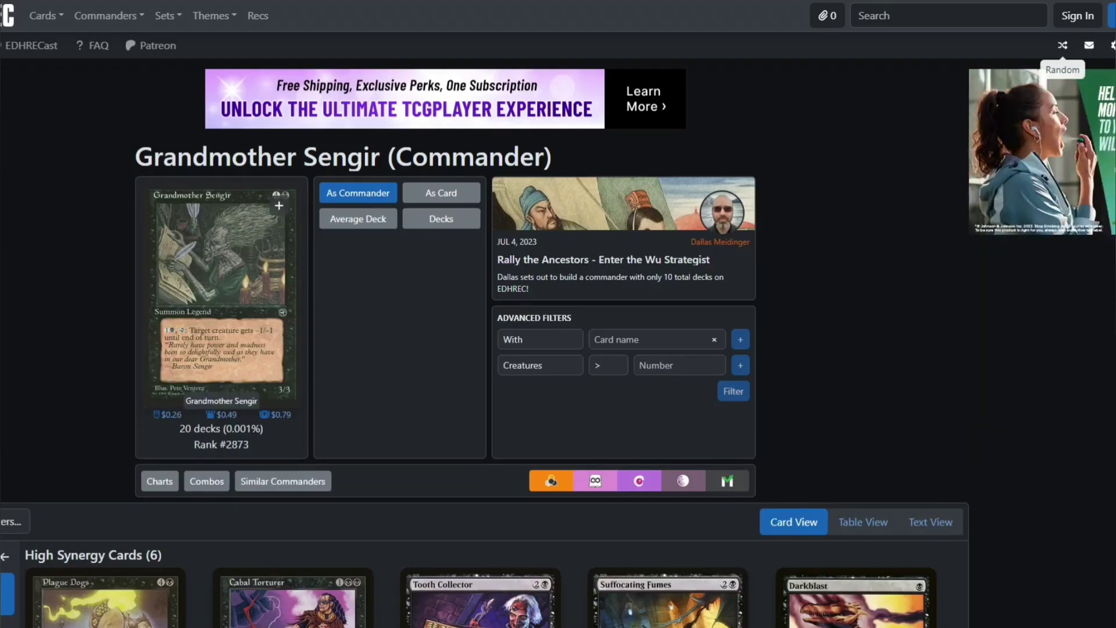
# Switch to EDHREC, review the high synergy cards for Grandmother Sengir, and open the Cabal Torturer card page.
pyautogui.scroll(-6, 558, 314)
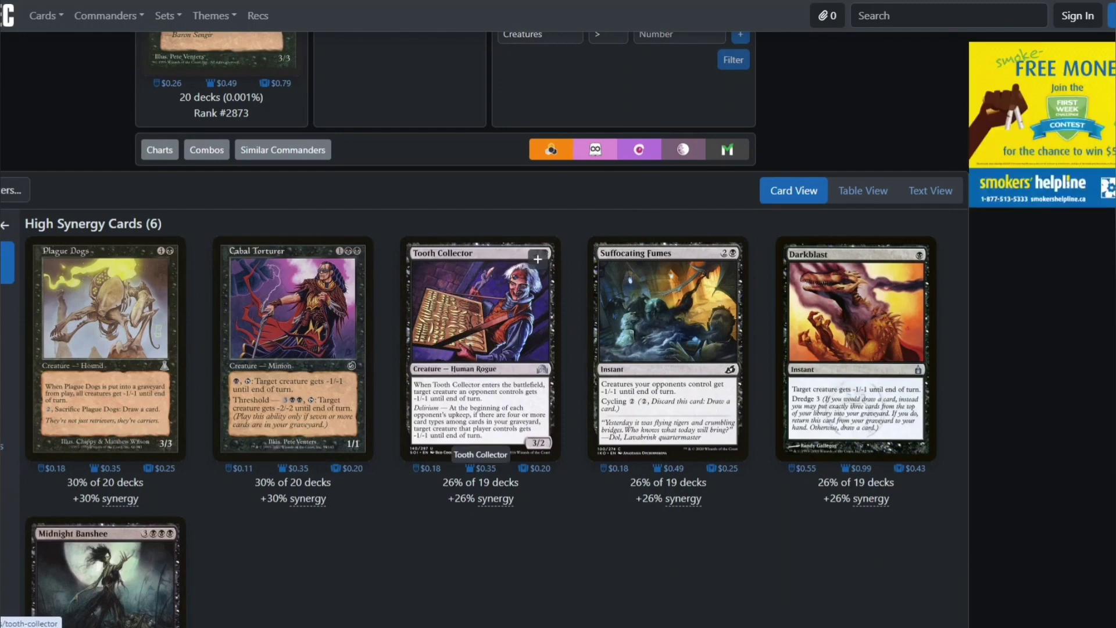
pyautogui.scroll(1, 293, 349)
pyautogui.scroll(1, 294, 348)
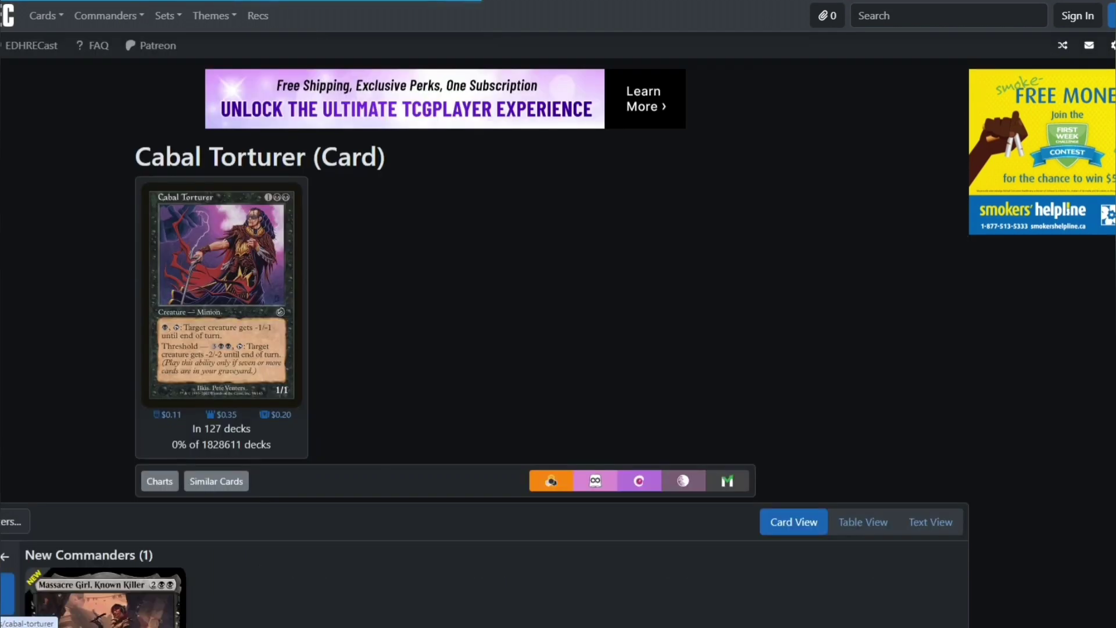
# Go back from the Cabal Torturer card page on EDHREC and add Cabal Torturer to the Moxfield deck list.
pyautogui.click(293, 419)
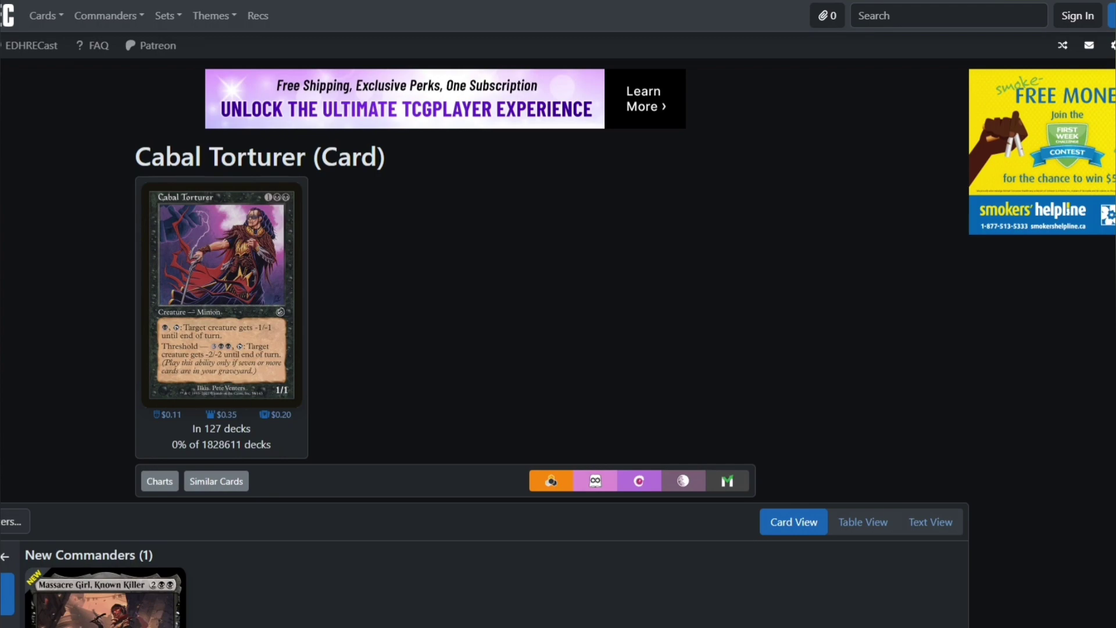
pyautogui.scroll(-4, 293, 419)
pyautogui.hotkey('alt', 'Left')
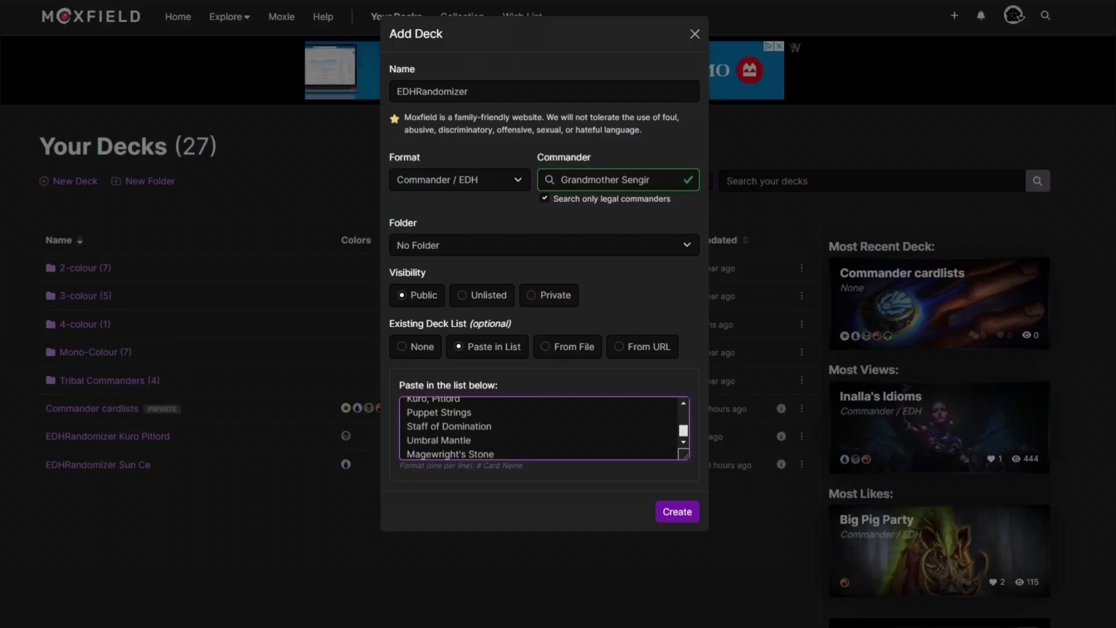
pyautogui.press('Return')
pyautogui.write('Cabal Tor')
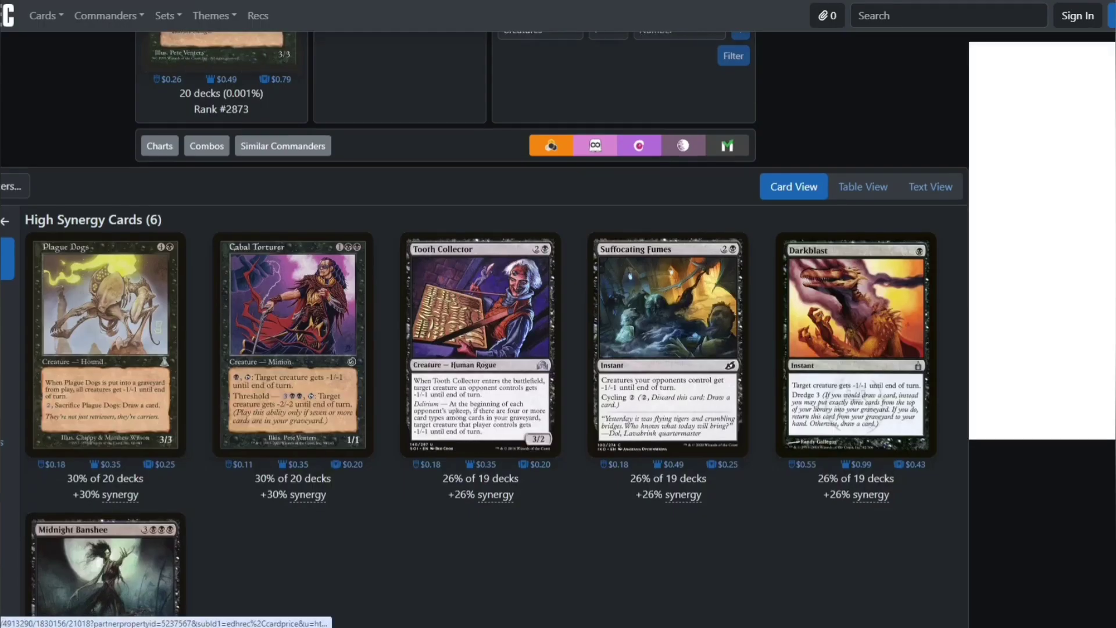
# On EDHREC, open Massacre Girl, Known Killer from the Cabal Torturer page and review its new and high synergy cards.
pyautogui.scroll(-8, 293, 313)
pyautogui.scroll(6, 292, 314)
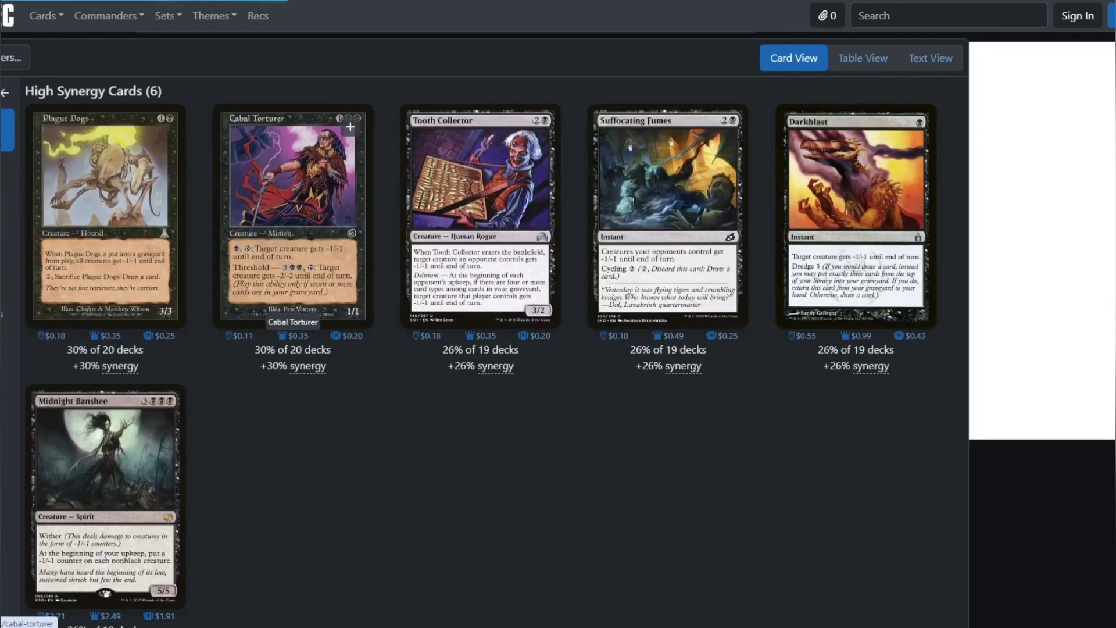
pyautogui.click(293, 314)
pyautogui.scroll(-4, 292, 314)
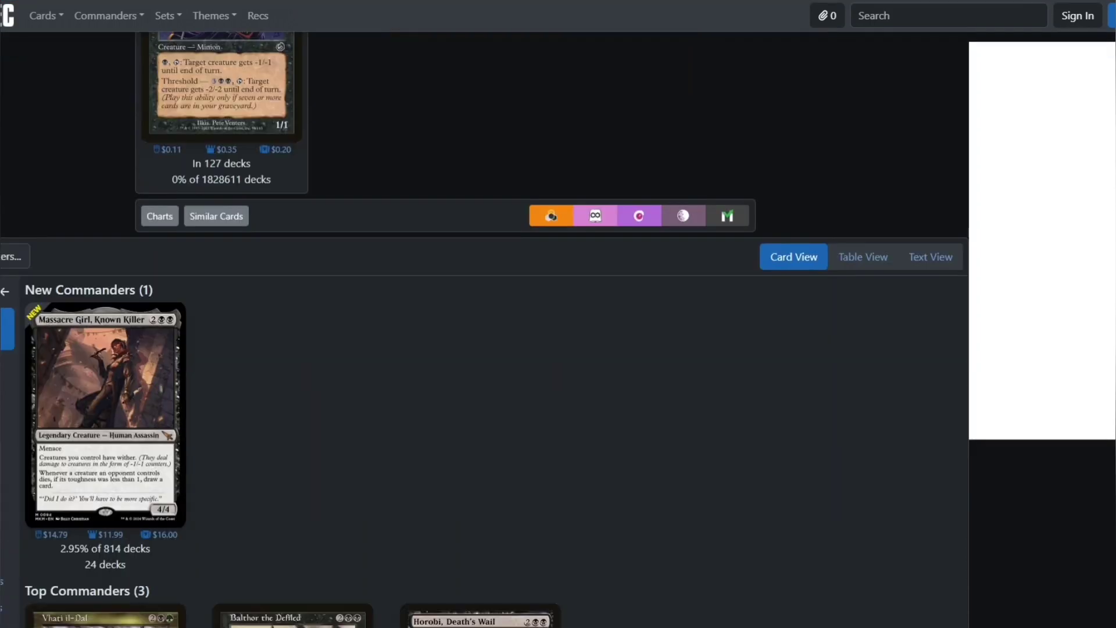
pyautogui.click(64, 508)
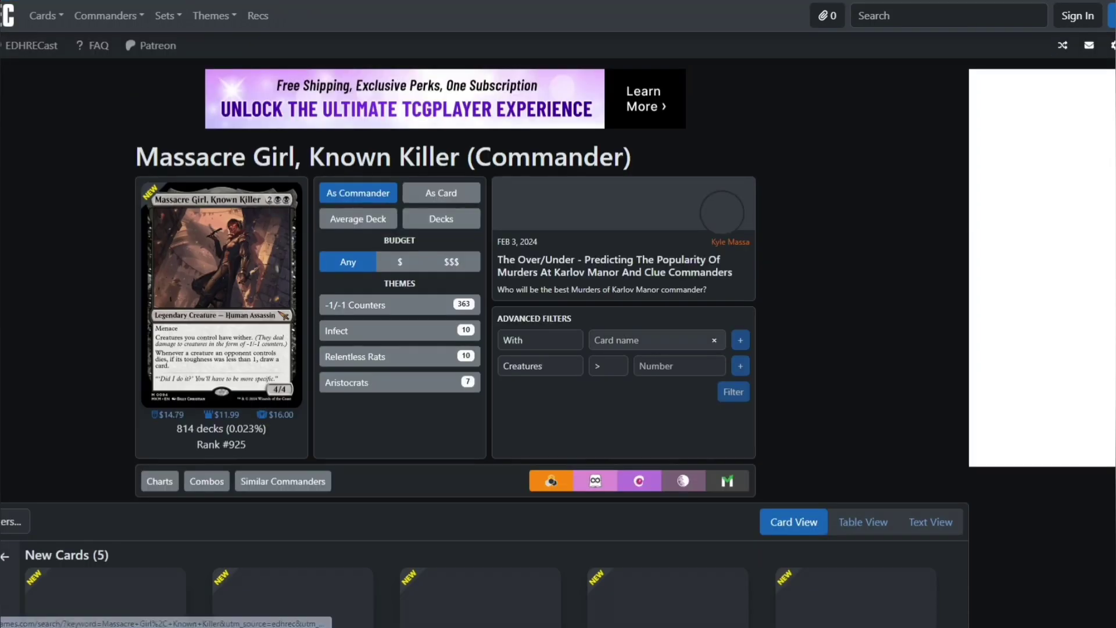
pyautogui.scroll(-6, 292, 523)
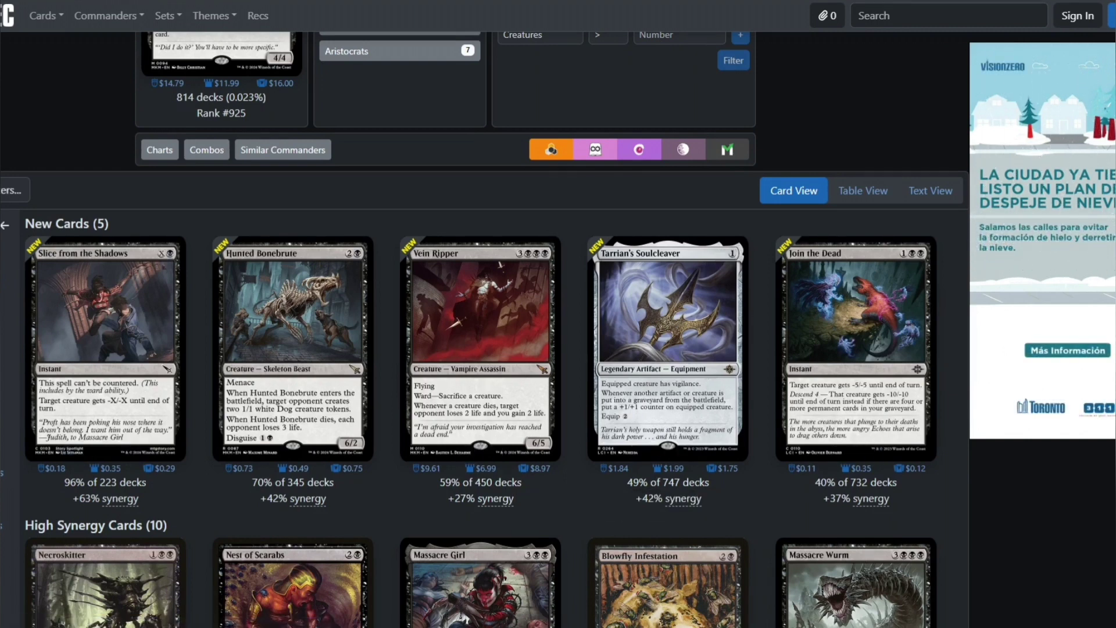
pyautogui.scroll(-3, 854, 436)
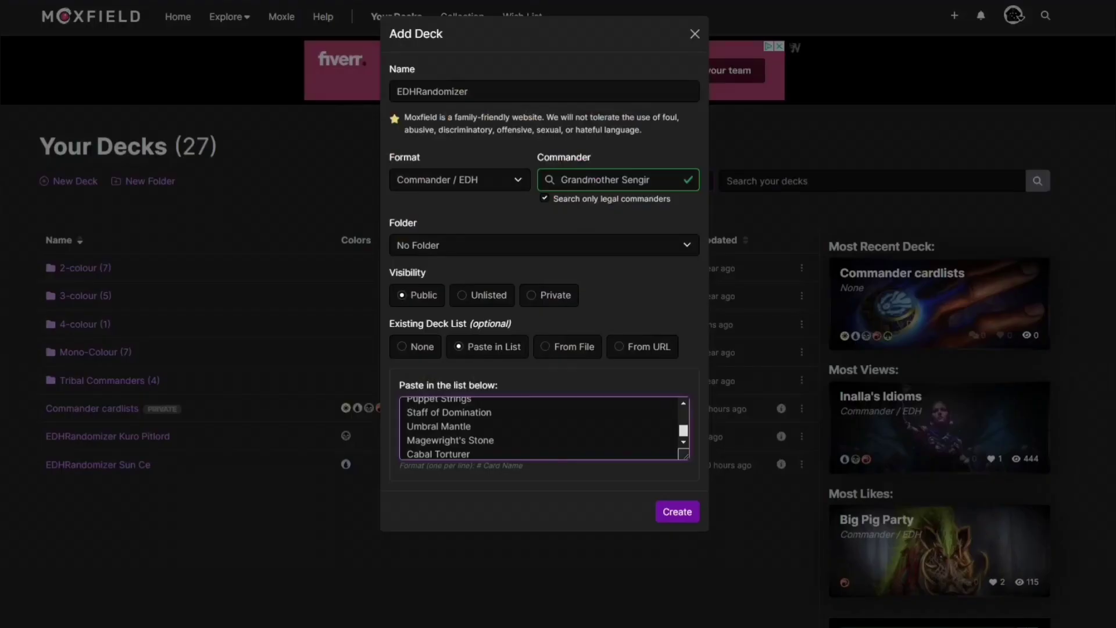
# Switch to Moxfield and add Massacre Wurm and Zulaport Cutthroat to the deck list.
pyautogui.press('Return')
pyautogui.write('Massacre Wurm')
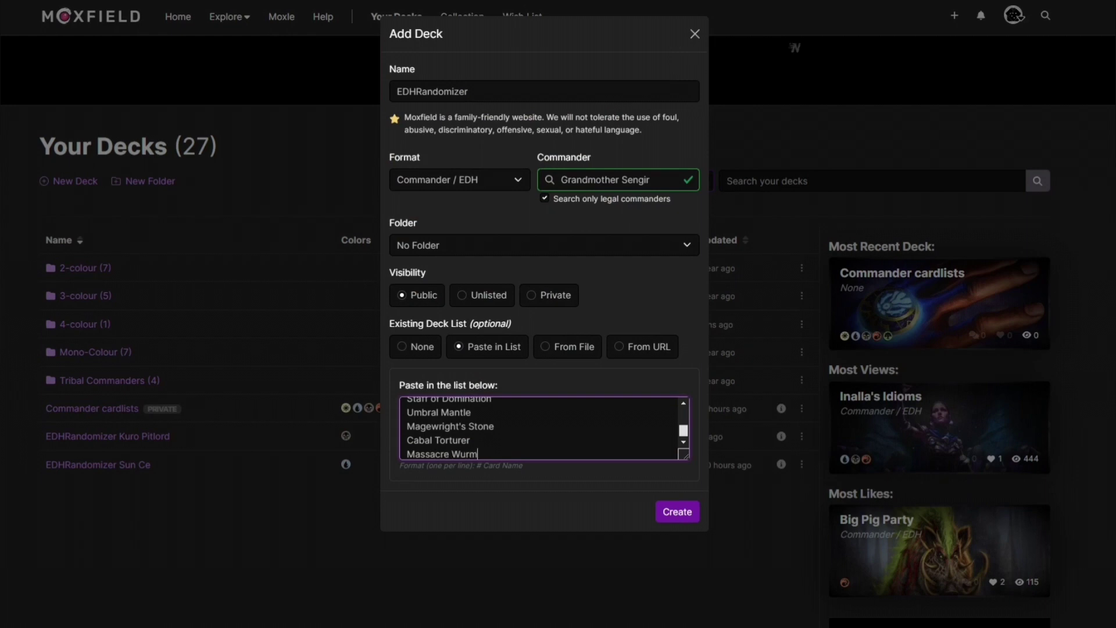
pyautogui.press('Return')
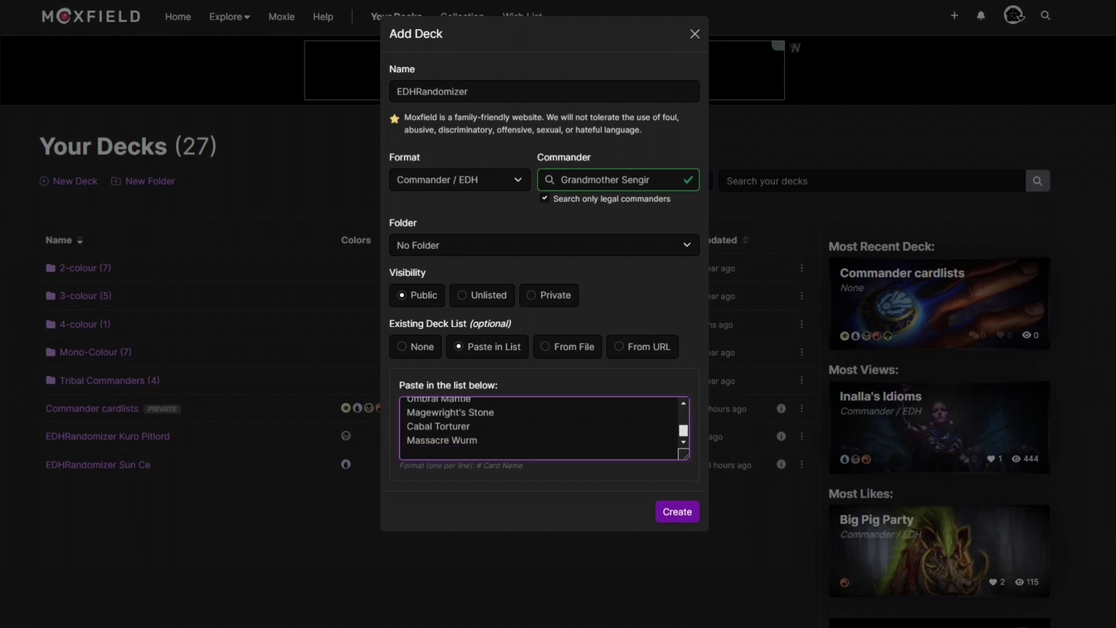
pyautogui.write('Zulaport Cutthroa')
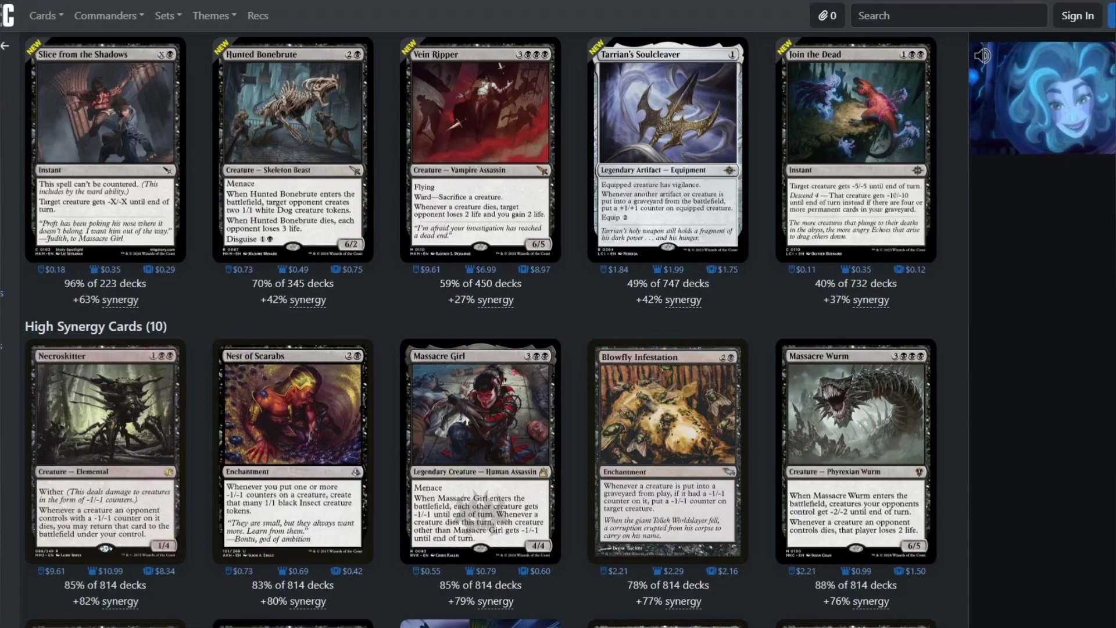
# Review Massacre Girl, Known Killer's high synergy and top cards on EDHREC, and add Tragic Slip to the Moxfield deck list.
pyautogui.scroll(-1, 480, 329)
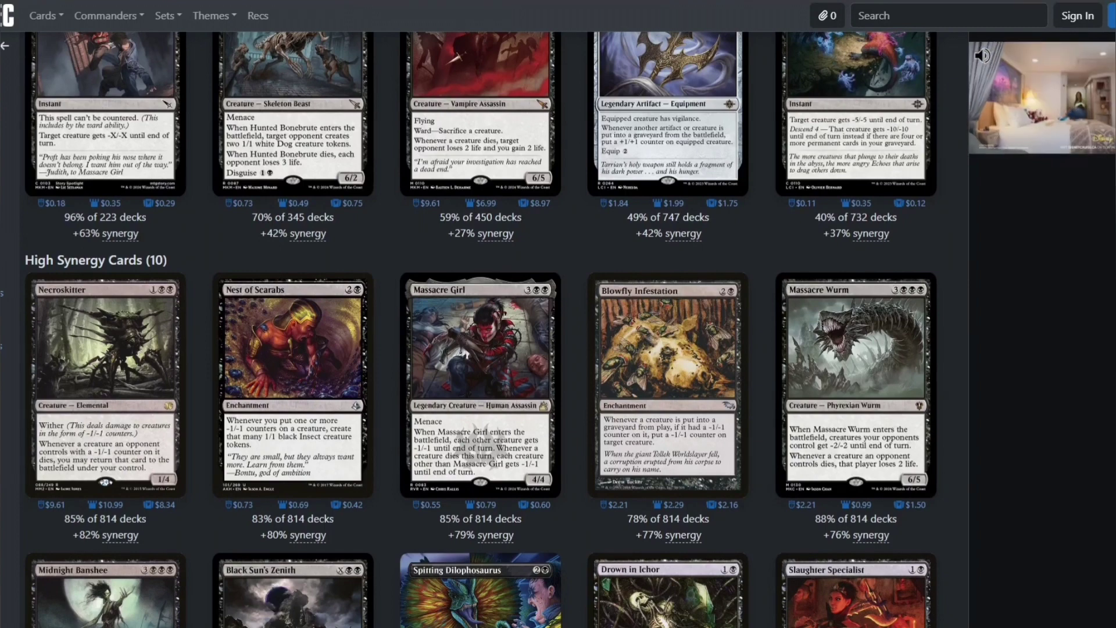
pyautogui.scroll(-3, 293, 552)
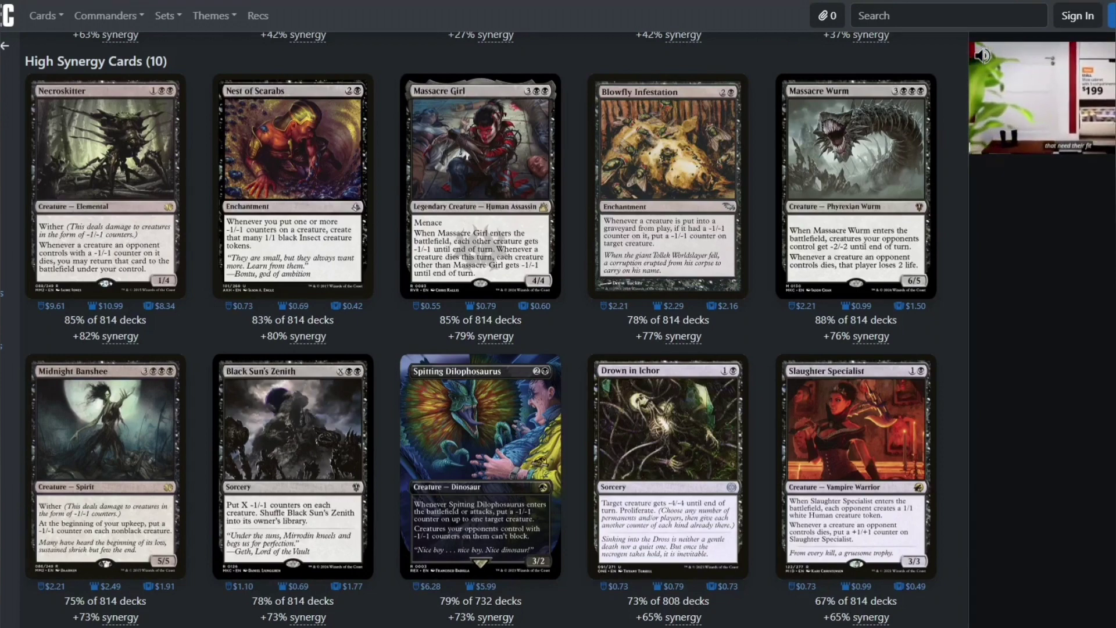
pyautogui.scroll(-7, 480, 329)
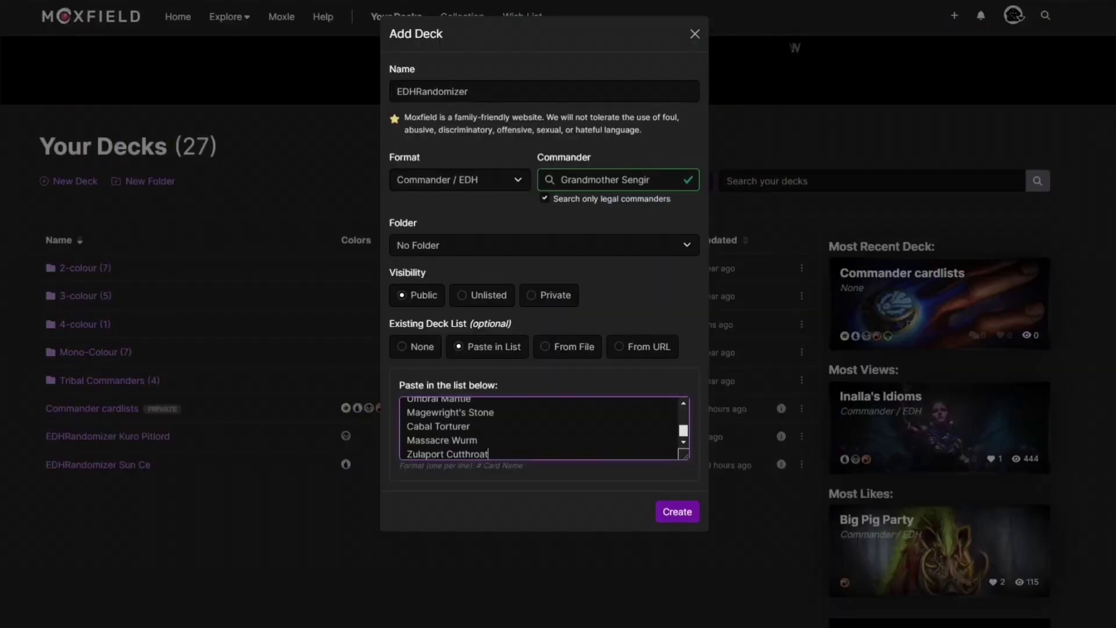
pyautogui.press('Return')
pyautogui.write('Tragic Slip')
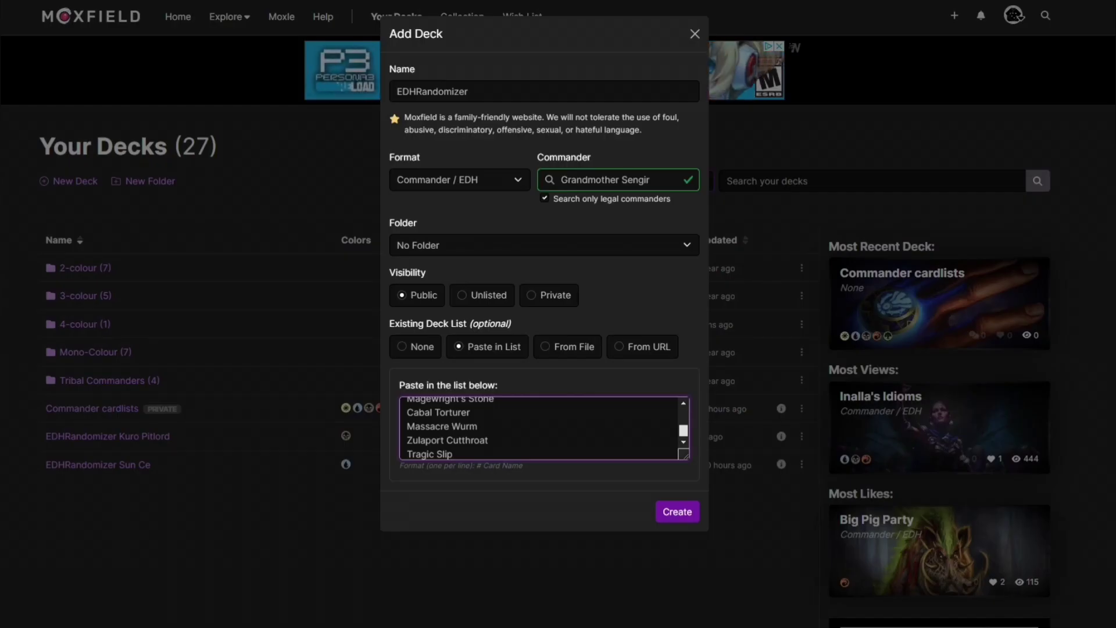
# Add Defile and Sudden Spoiling to the Moxfield deck list, checking both among the EDHREC top cards.
pyautogui.press('Return')
pyautogui.write('D')
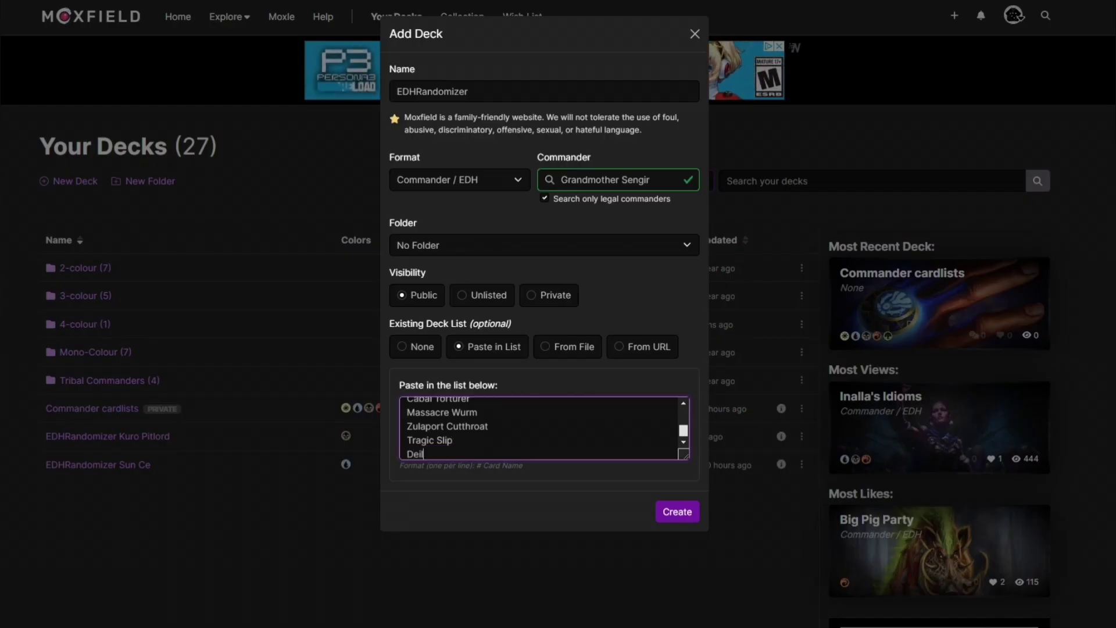
pyautogui.write('efile')
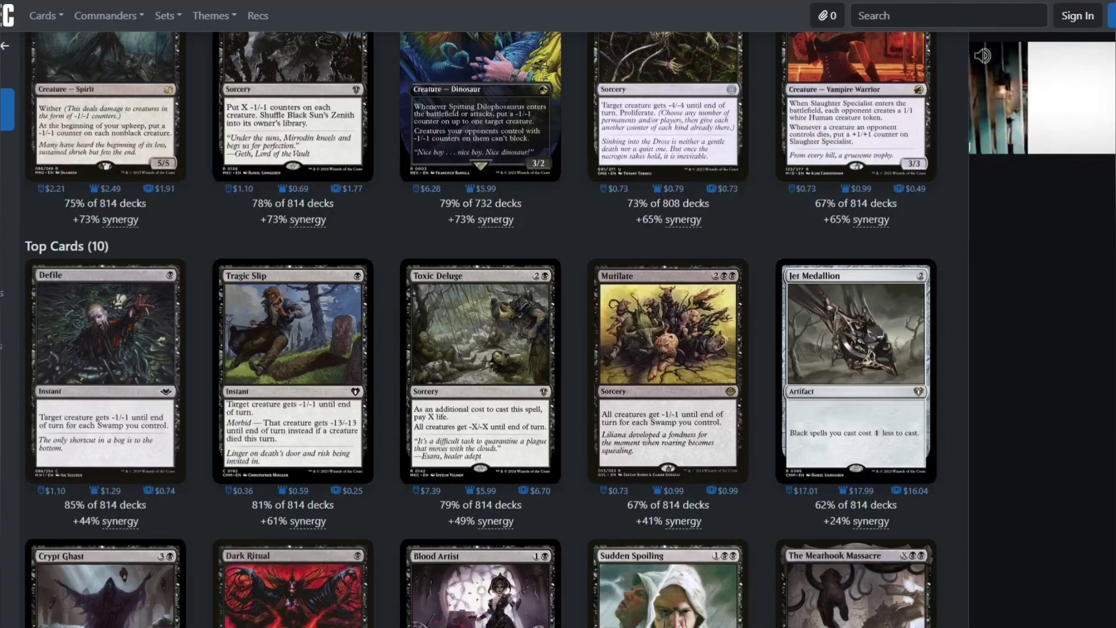
pyautogui.scroll(-5, 468, 330)
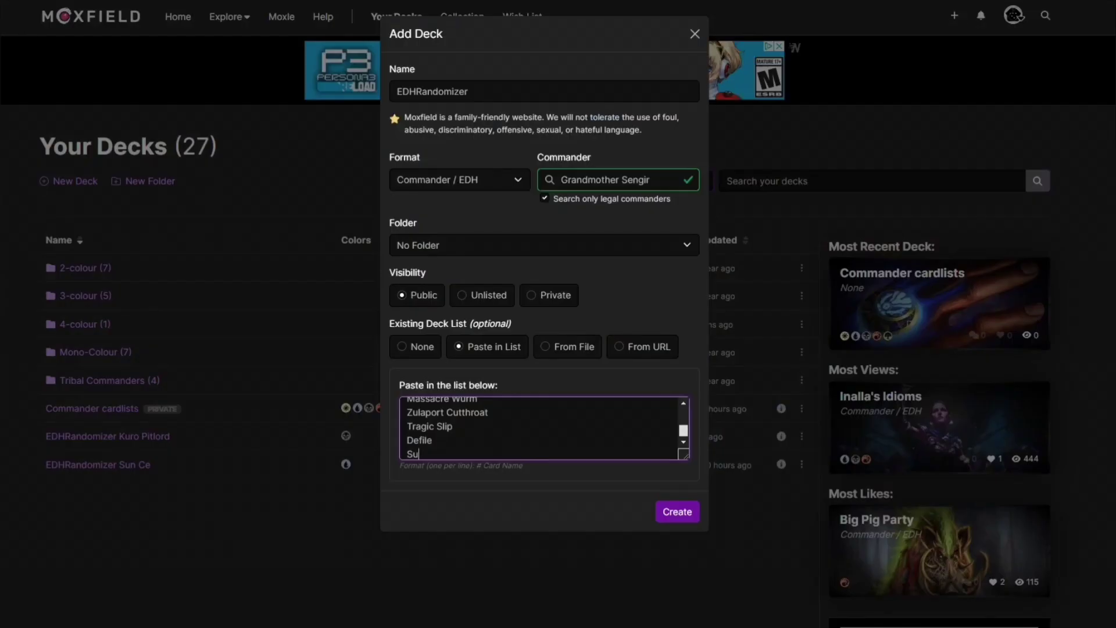
pyautogui.write('dden Spoiling')
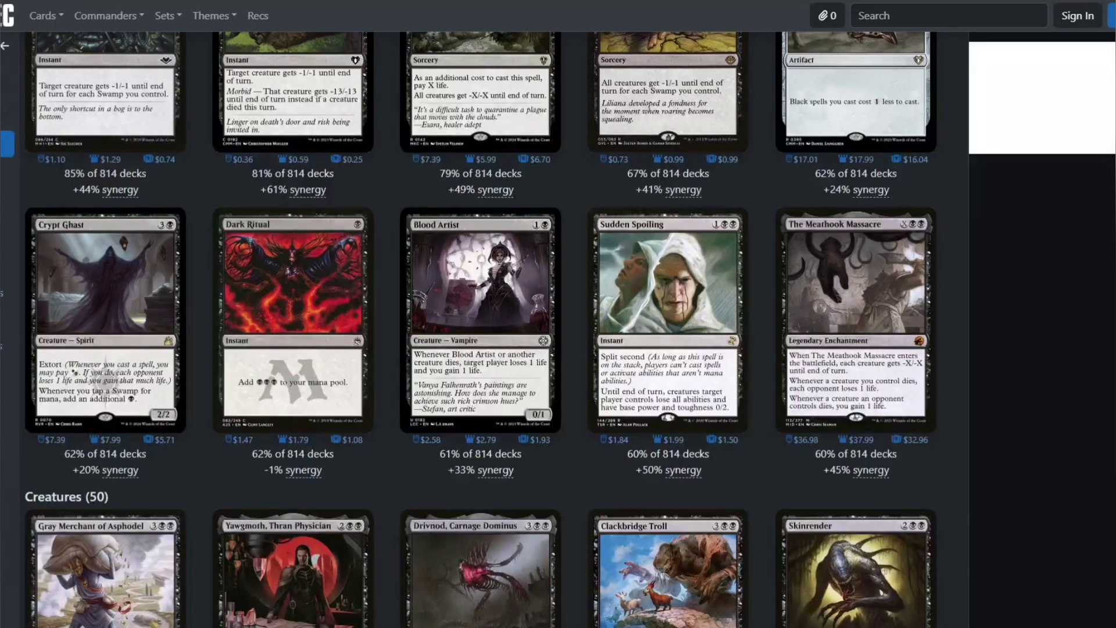
# Review the creatures section of the Massacre Girl page on EDHREC and add Syr Konrad, the Grim to the Moxfield deck list.
pyautogui.scroll(-4, 480, 326)
pyautogui.scroll(3, 481, 326)
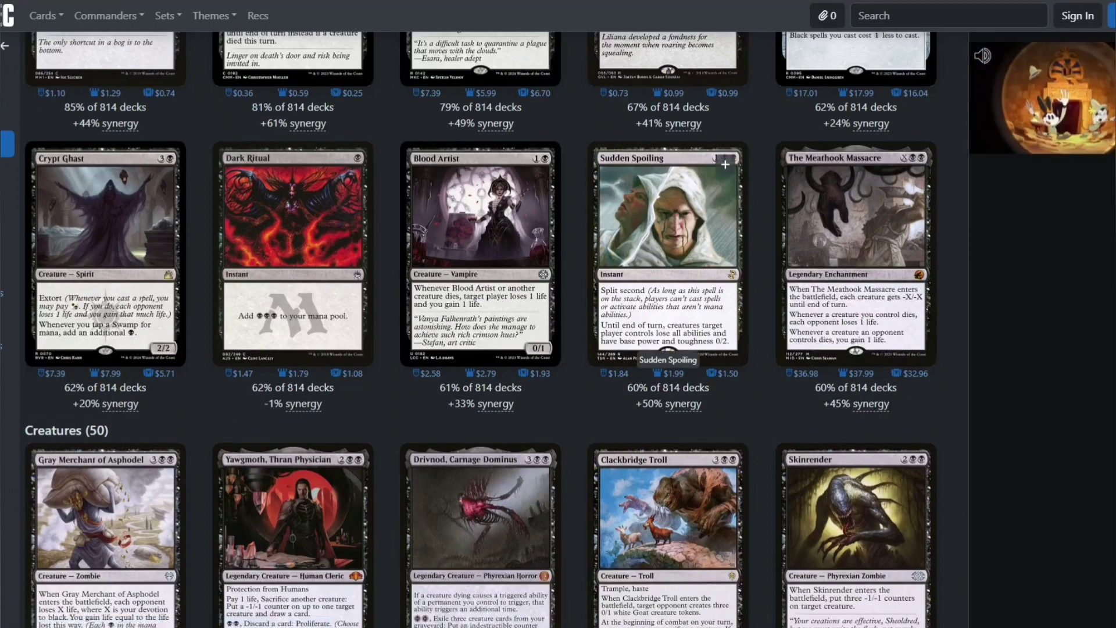
pyautogui.scroll(-2, 480, 325)
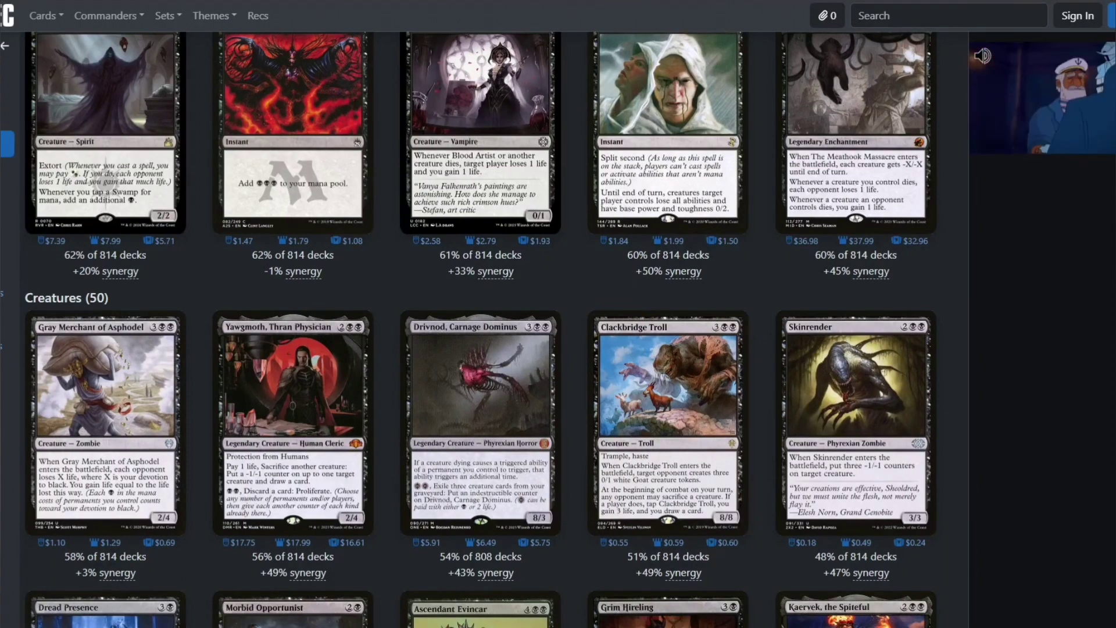
pyautogui.scroll(-6, 480, 326)
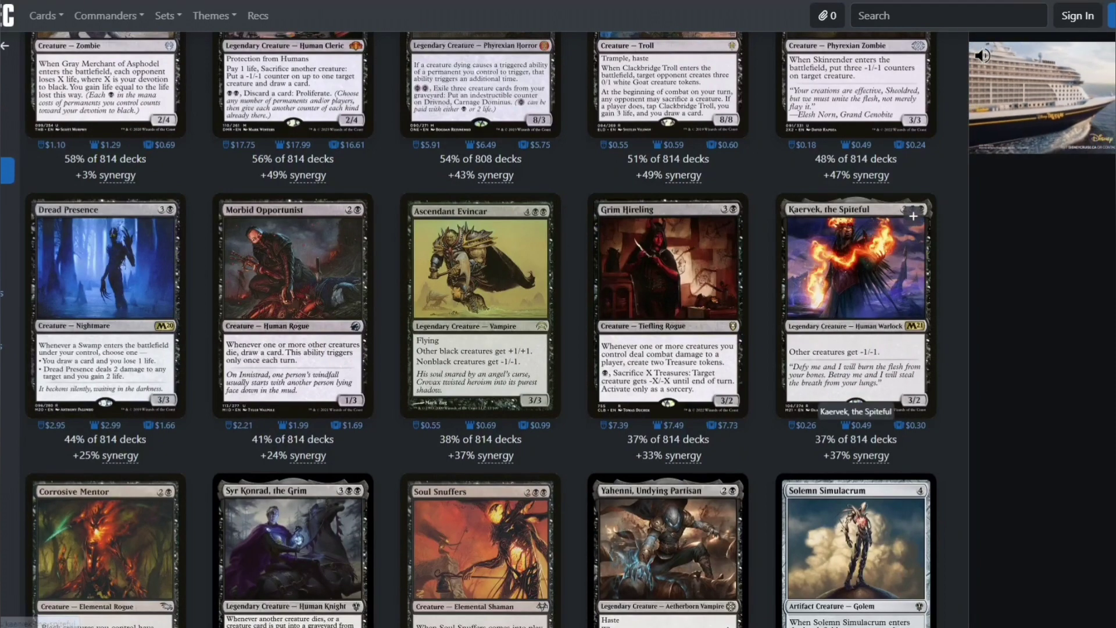
pyautogui.scroll(-2, 558, 325)
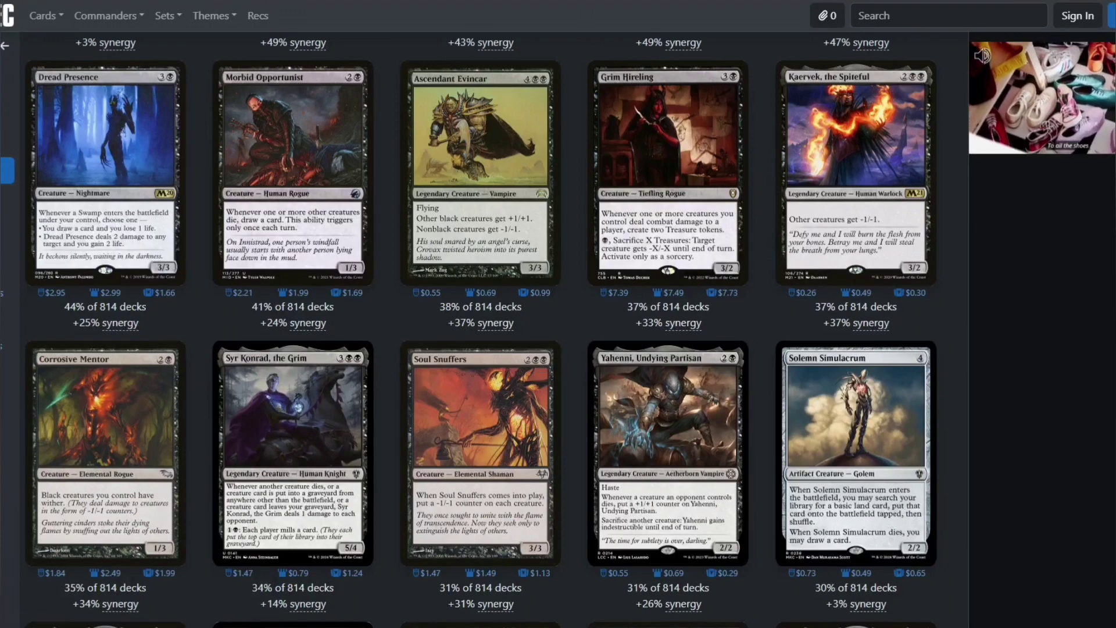
pyautogui.scroll(-4, 255, 282)
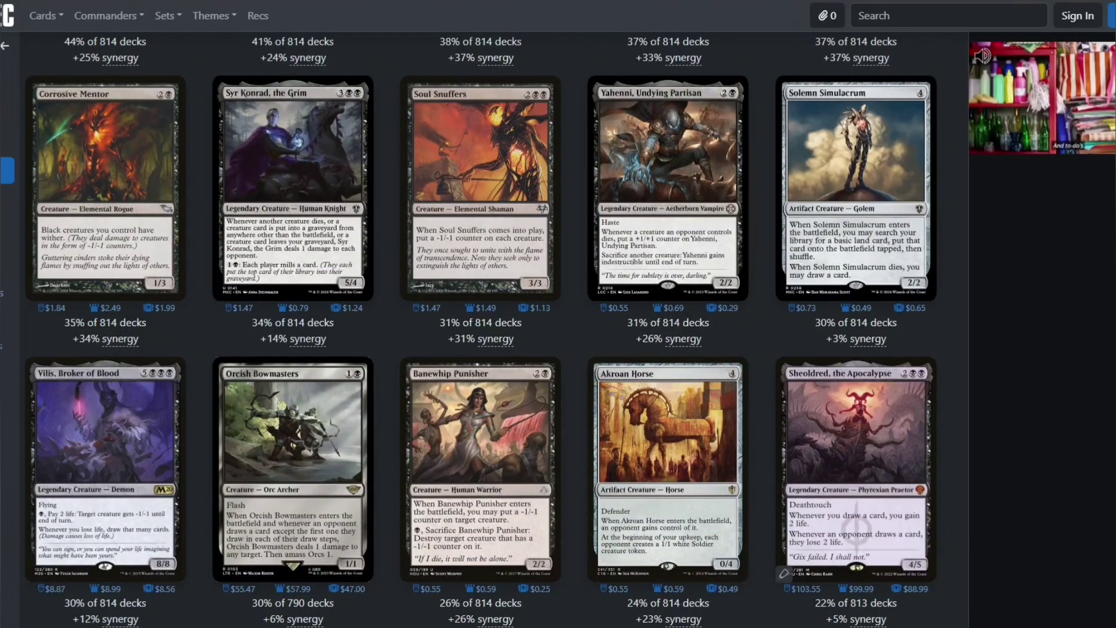
pyautogui.scroll(-5, 669, 572)
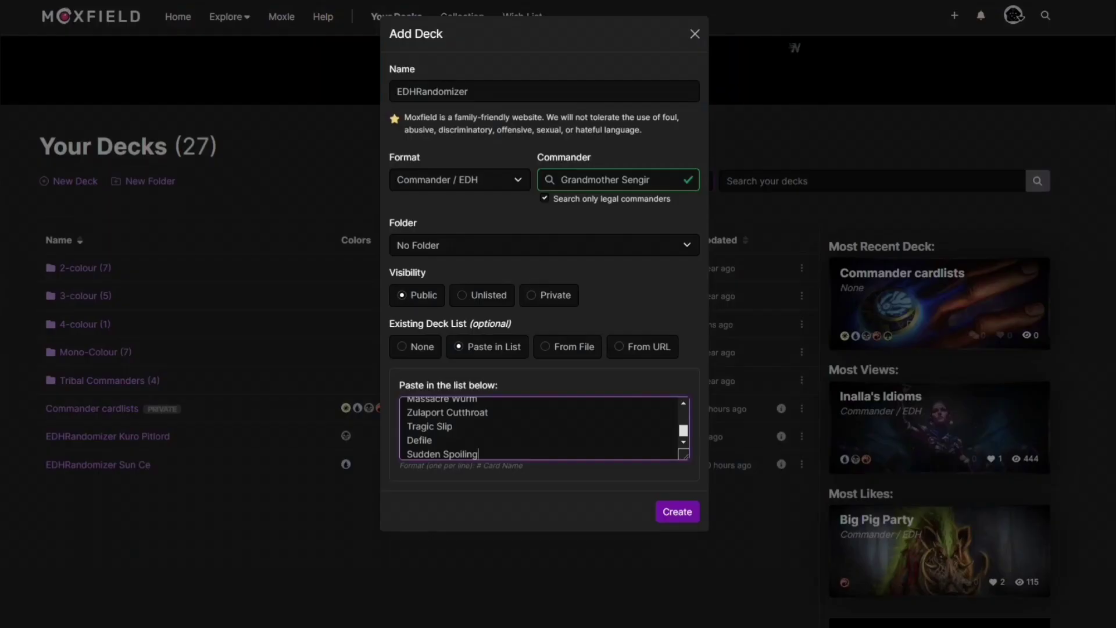
pyautogui.press('Return')
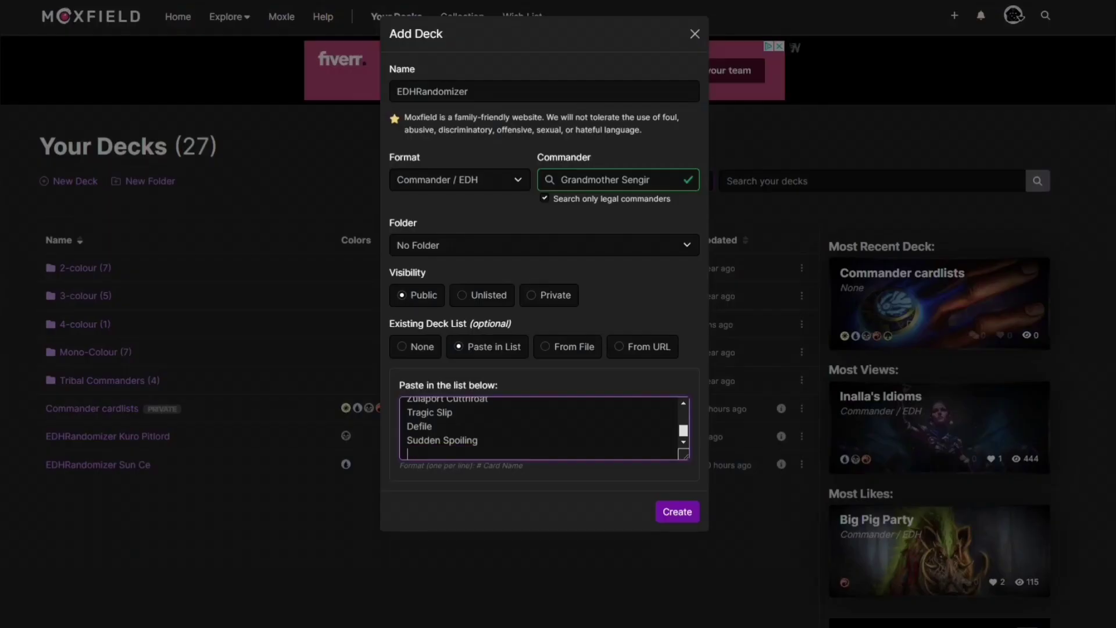
pyautogui.write('Syr Konrad, the Grim')
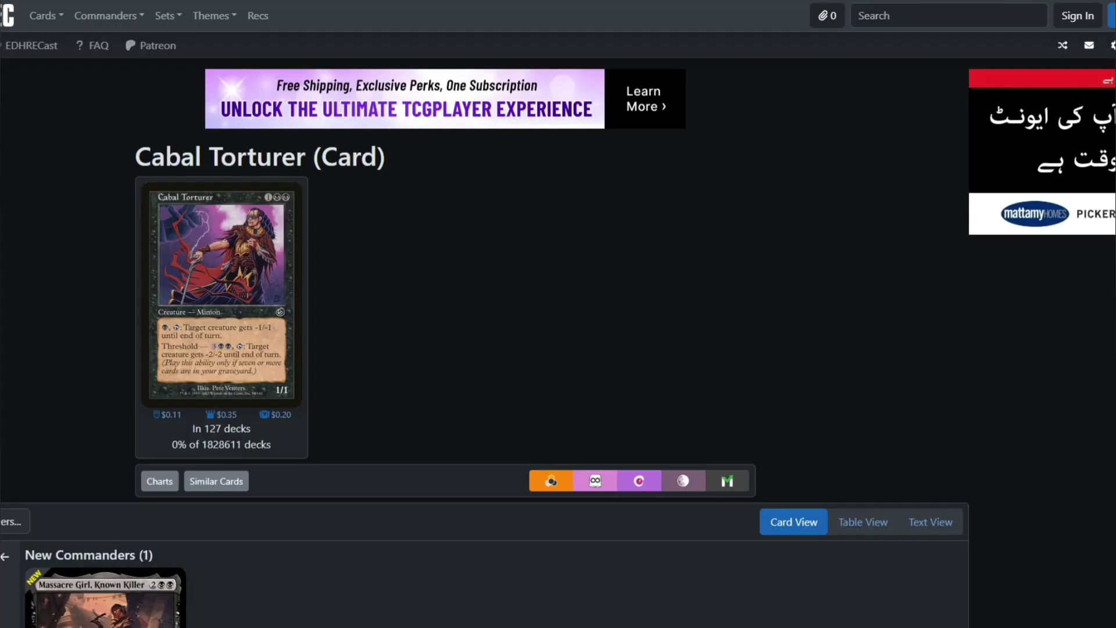
# Return to Grandmother Sengir's EDHREC page and examine the high synergy cards, including Plague Dogs and Midnight Banshee.
pyautogui.scroll(-5, 484, 330)
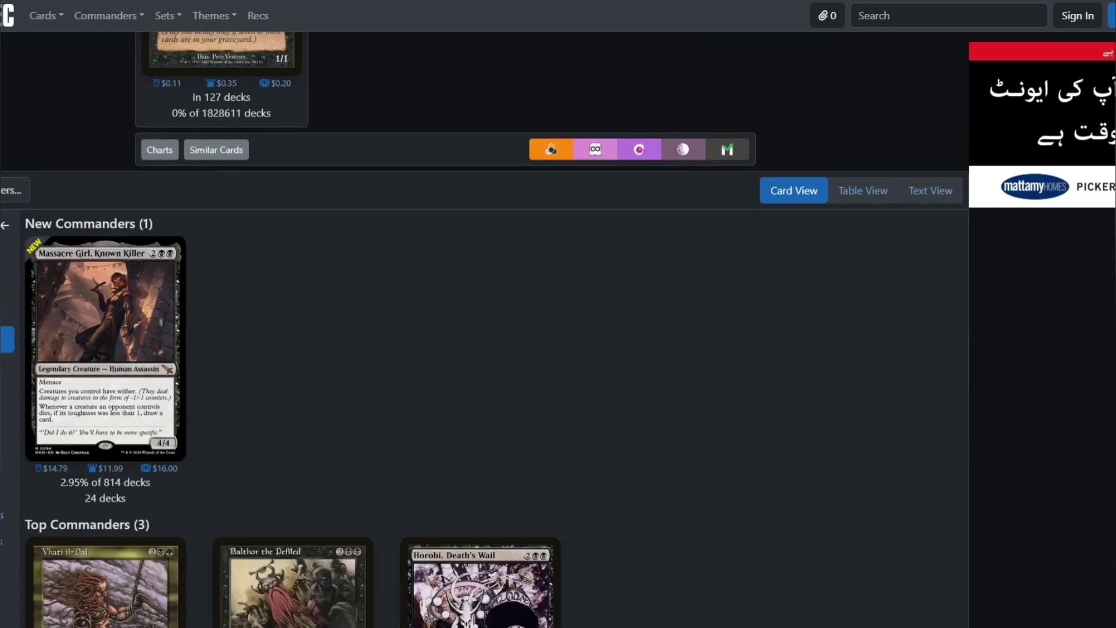
pyautogui.scroll(-2, 485, 329)
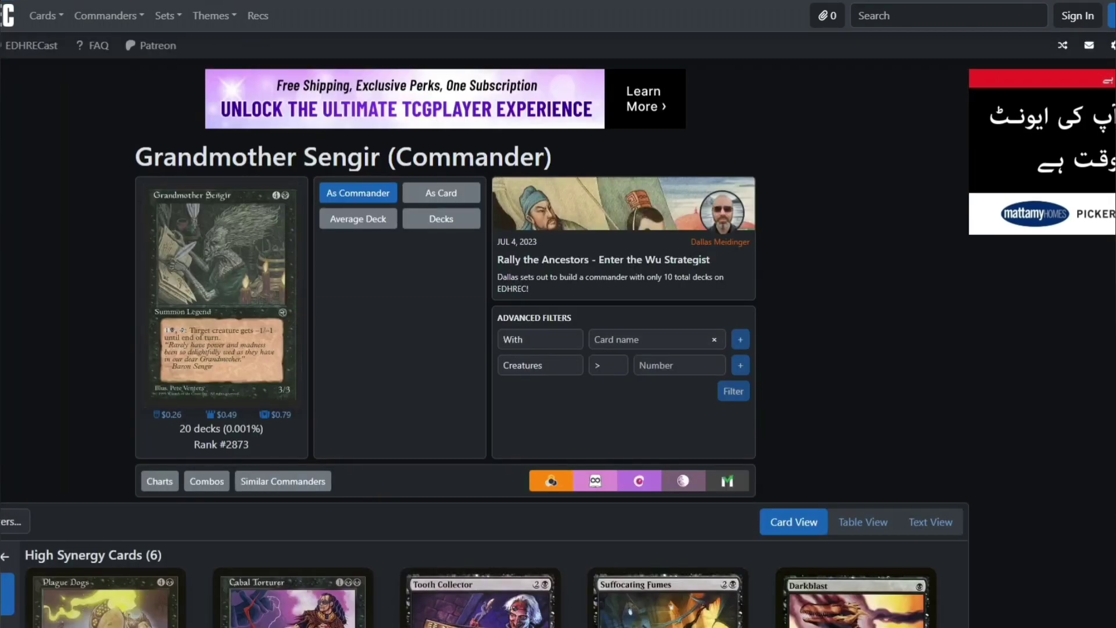
pyautogui.scroll(-2, 485, 330)
pyautogui.scroll(-3, 485, 329)
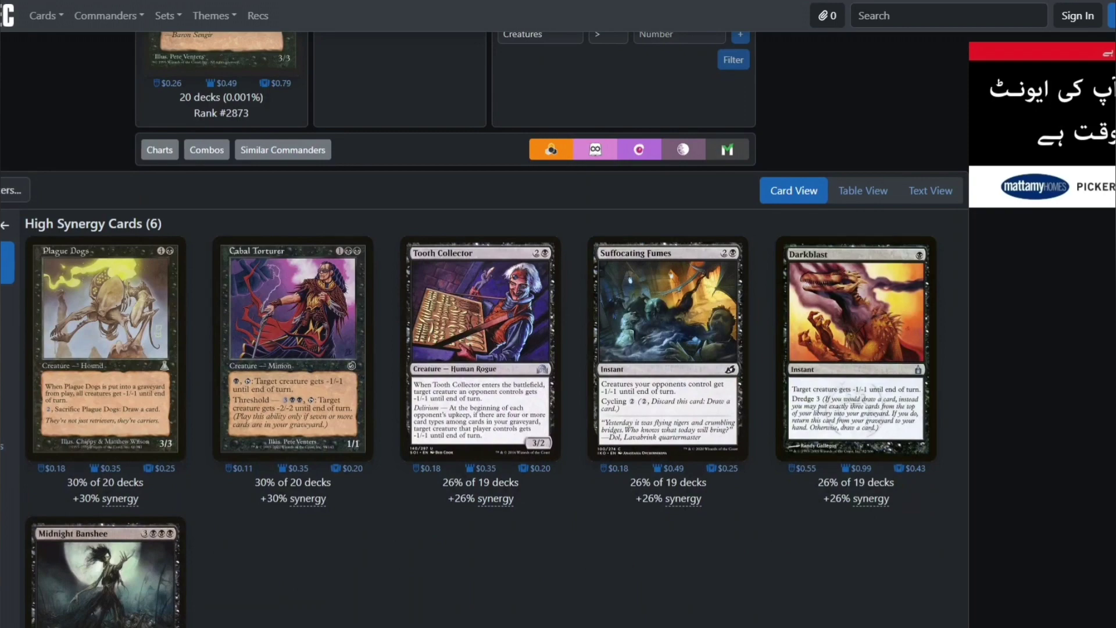
pyautogui.scroll(-3, 485, 329)
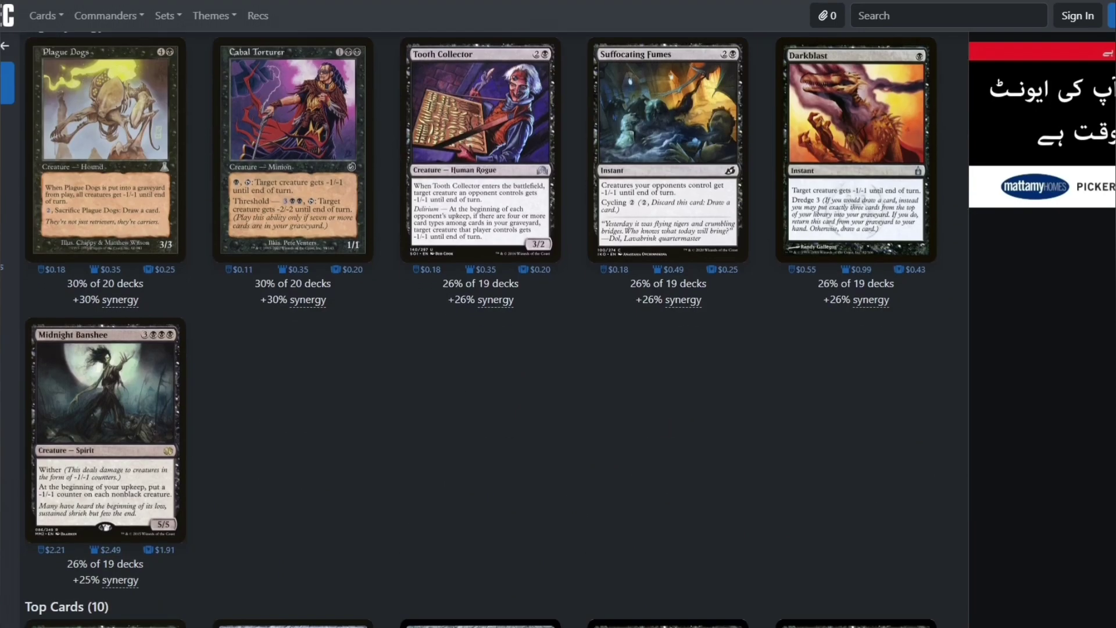
pyautogui.moveTo(93, 238)
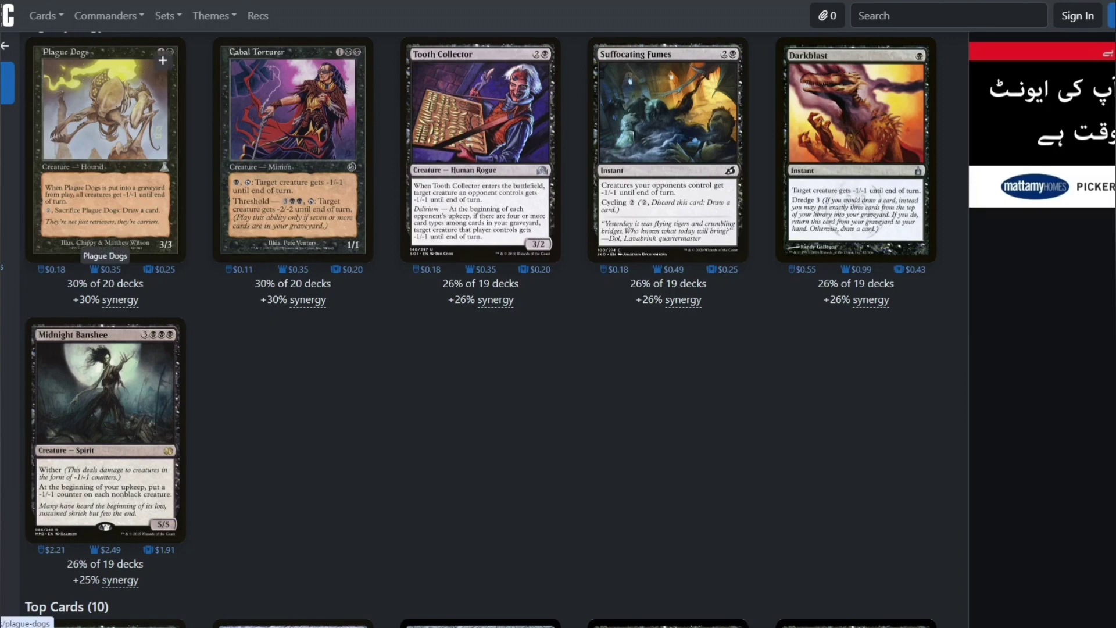
pyautogui.scroll(1, 292, 232)
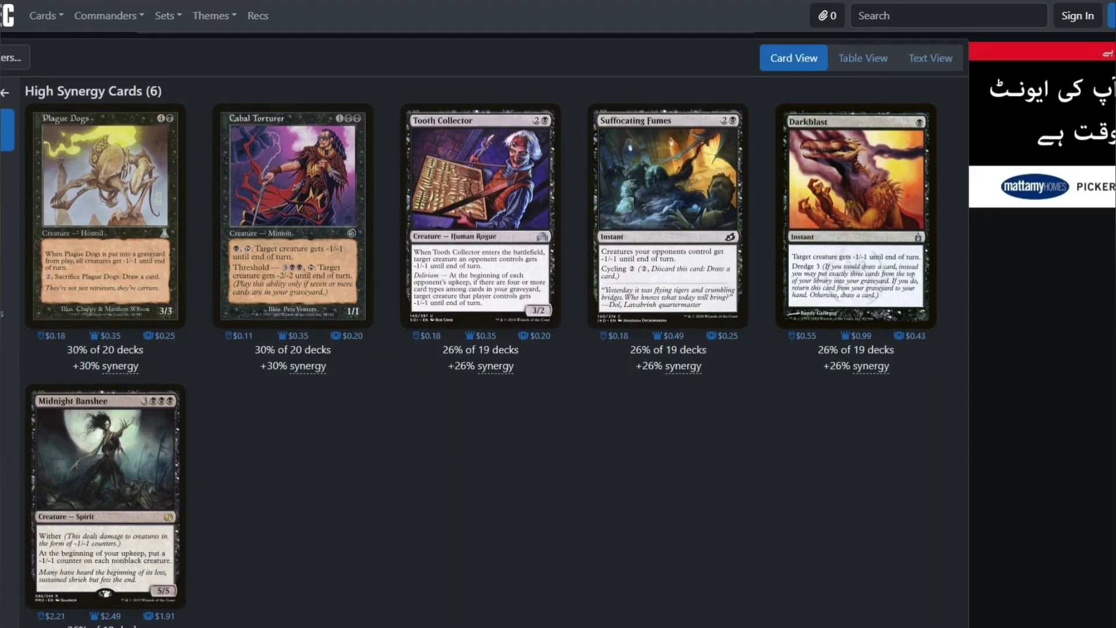
pyautogui.moveTo(96, 308)
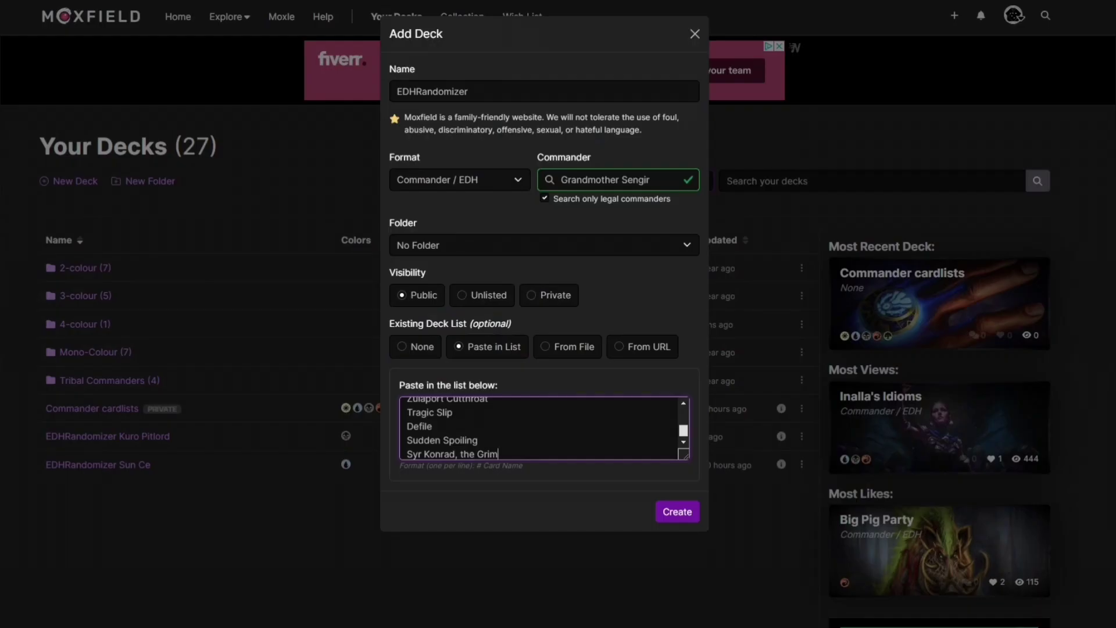
# Add Plague Dogs on a new line of the Moxfield deck list.
pyautogui.press('Return')
pyautogui.write('Pil')
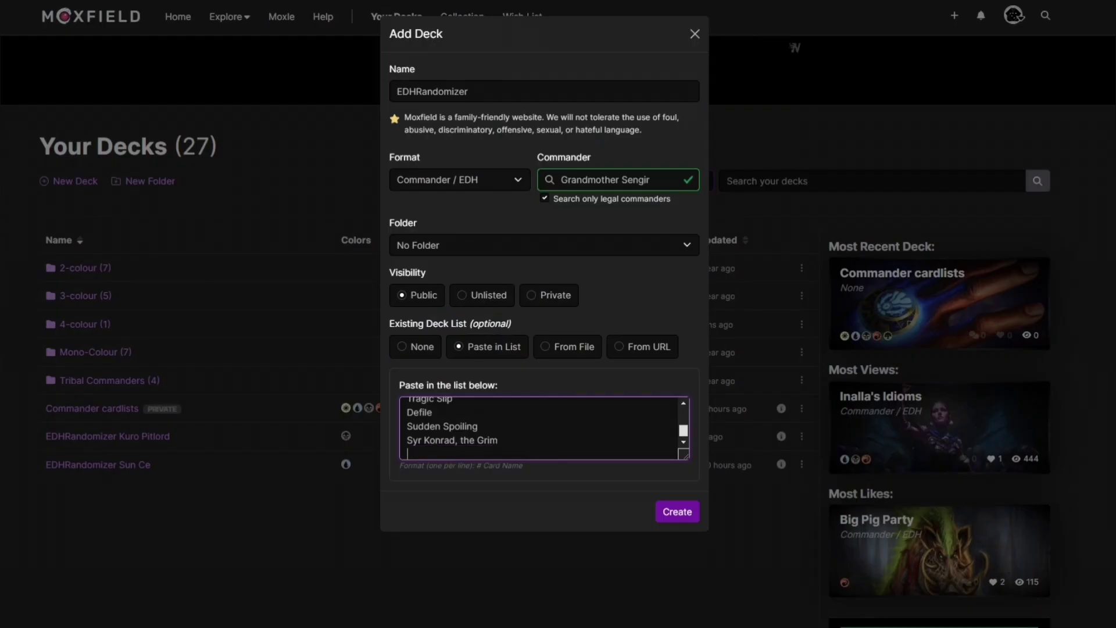
pyautogui.write('a')
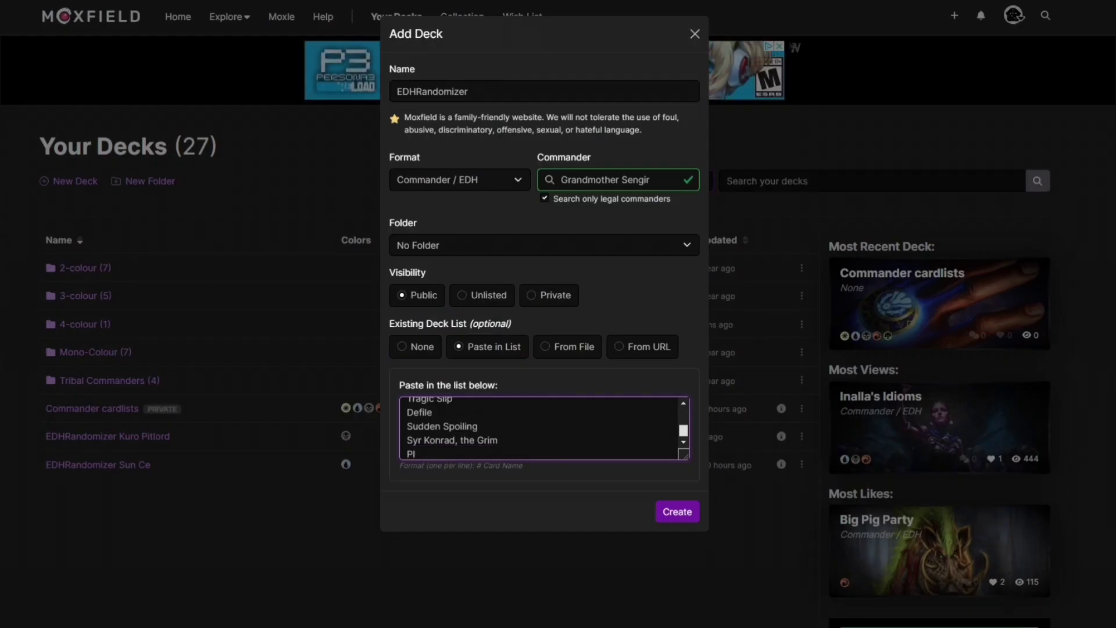
pyautogui.write('ague Dogs')
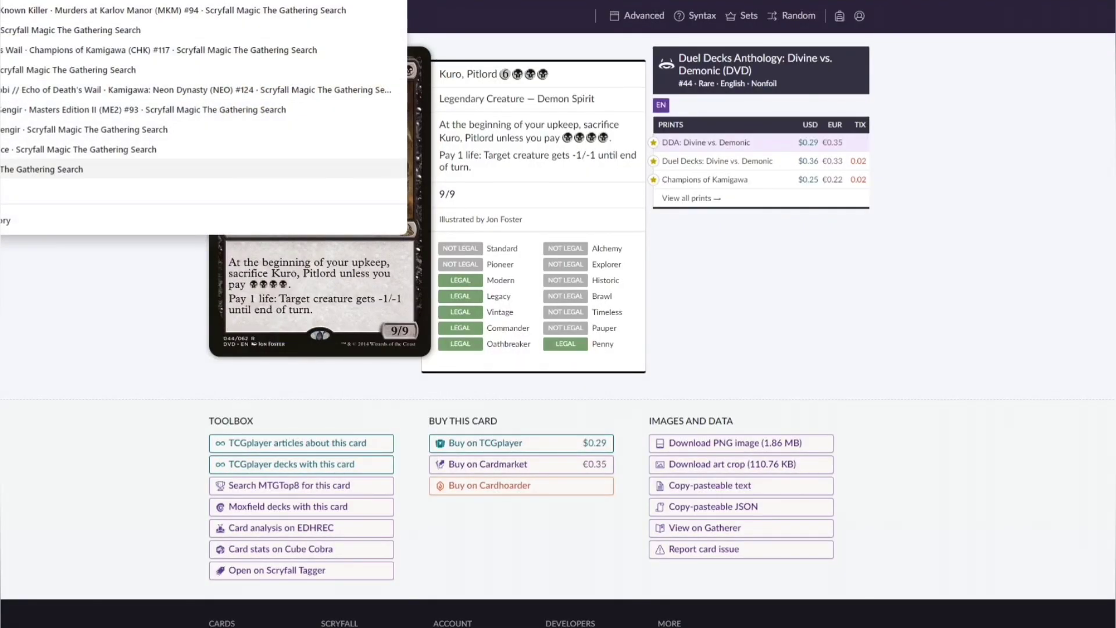
# Go back to Grandmother Sengir's card page on Scryfall to reread her ability.
pyautogui.press('Down')
pyautogui.press('Return')
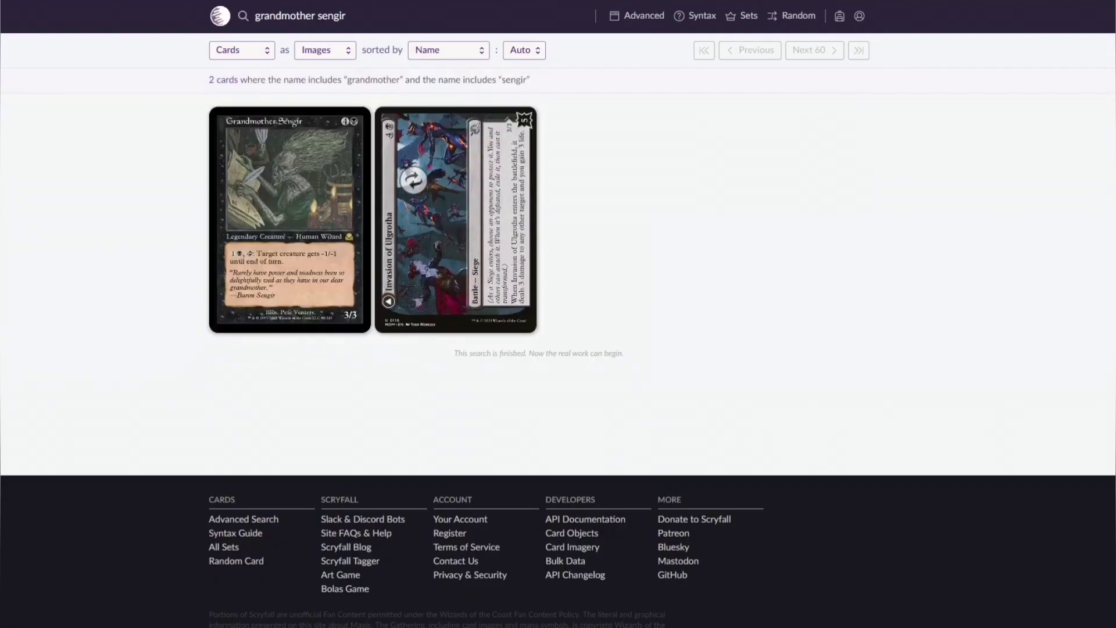
pyautogui.press('Return')
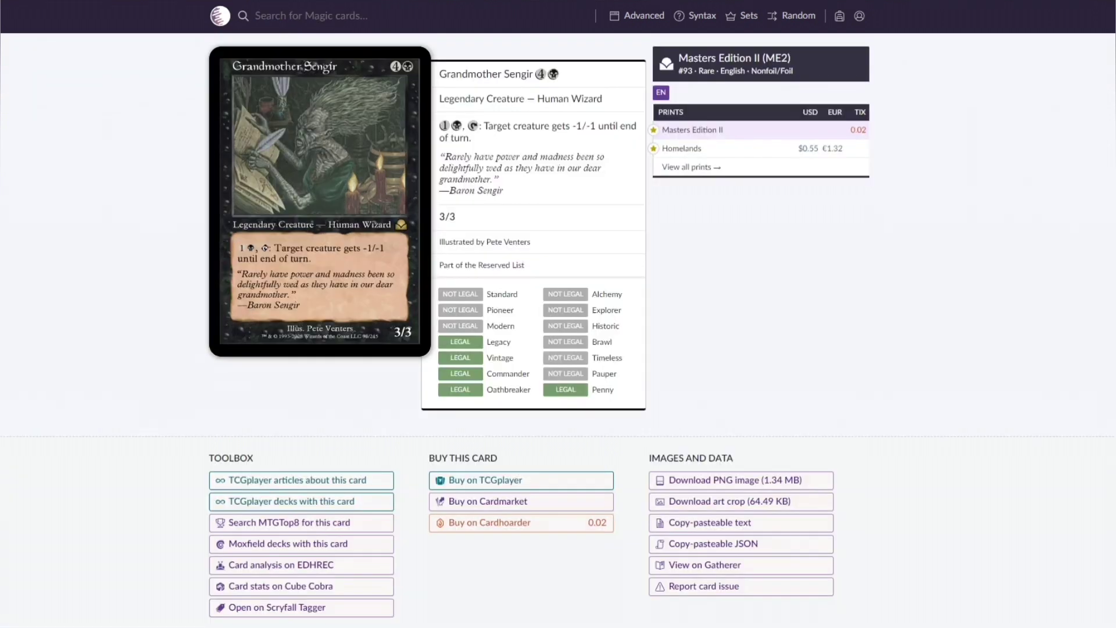
# Review the top cards and first creatures on Grandmother Sengir's EDHREC page, and add Shambling Ghast to the Moxfield deck list.
pyautogui.hotkey('ctrl', 'Tab')
pyautogui.scroll(-12, 481, 330)
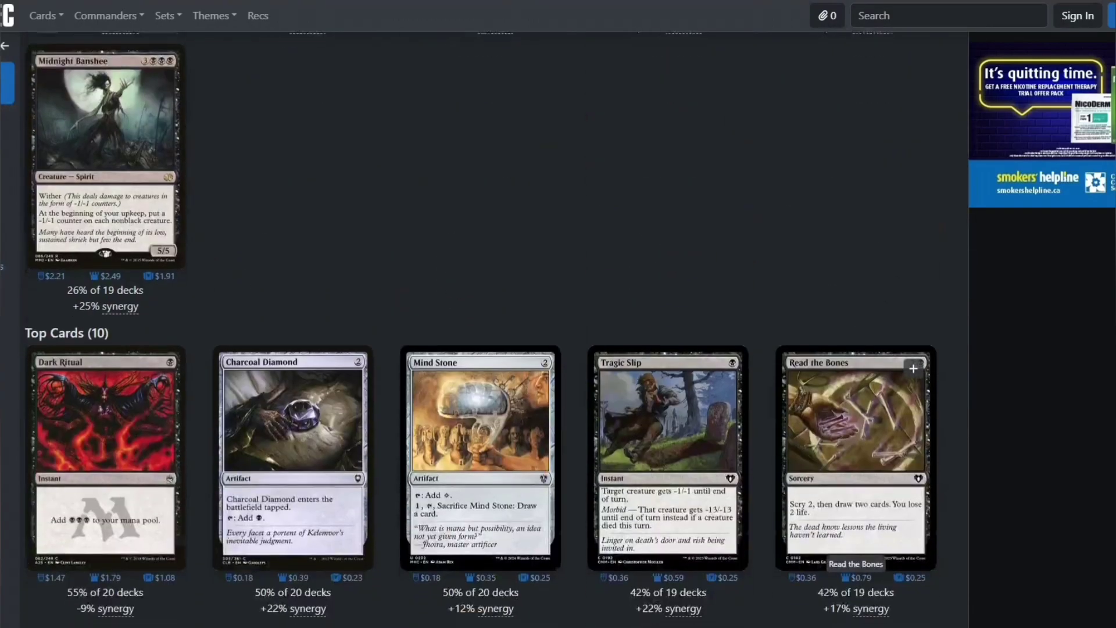
pyautogui.scroll(-4, 854, 520)
pyautogui.scroll(-9, 822, 578)
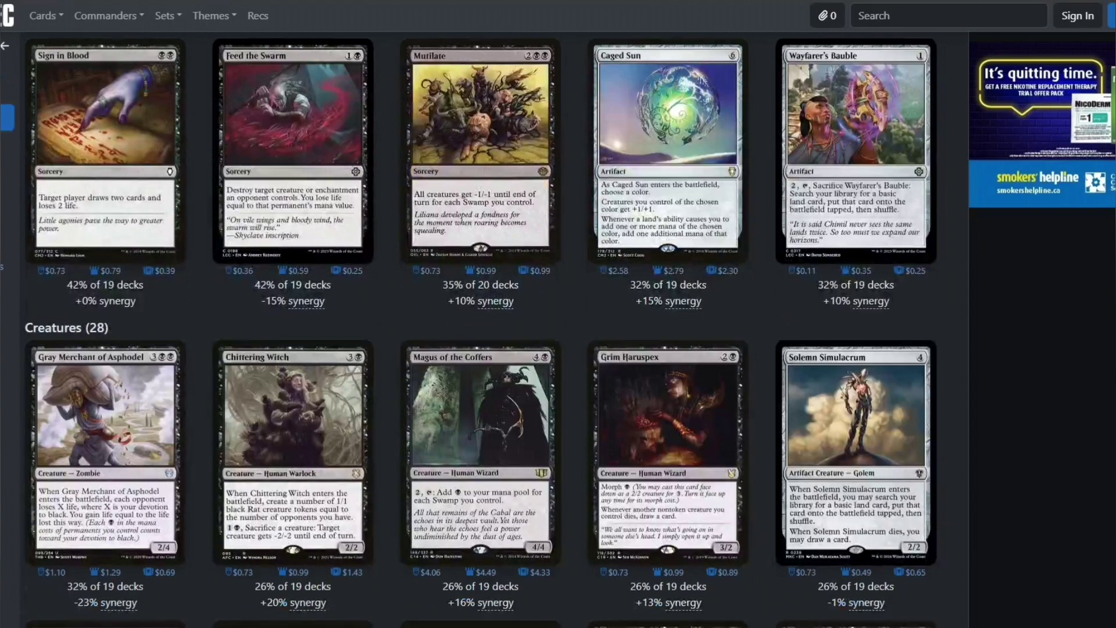
pyautogui.scroll(-4, 480, 330)
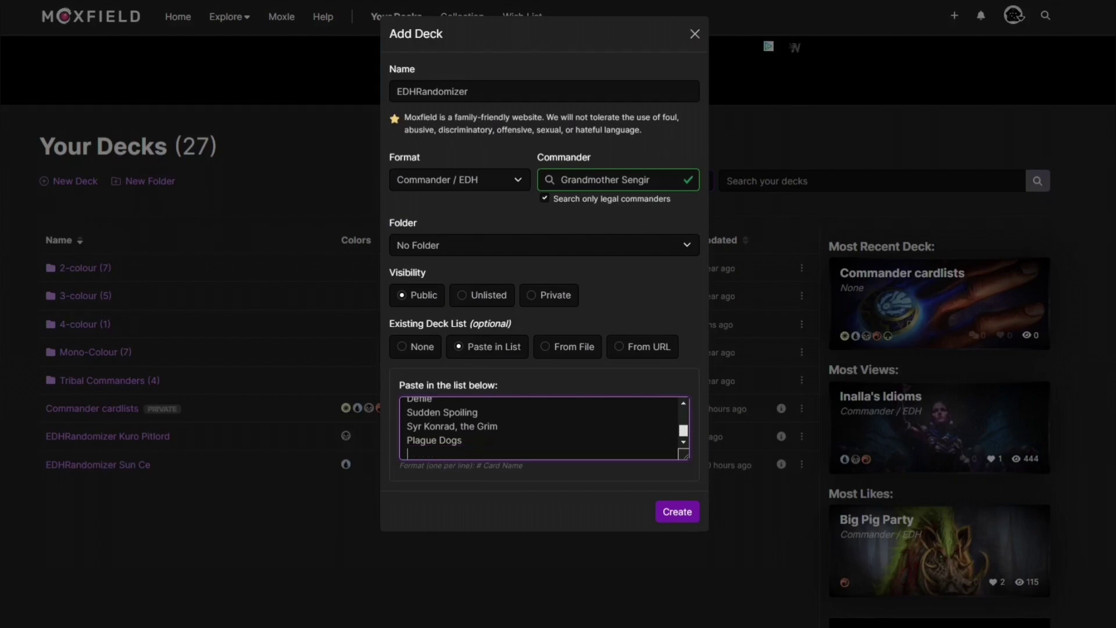
pyautogui.write('Shambling Ghast')
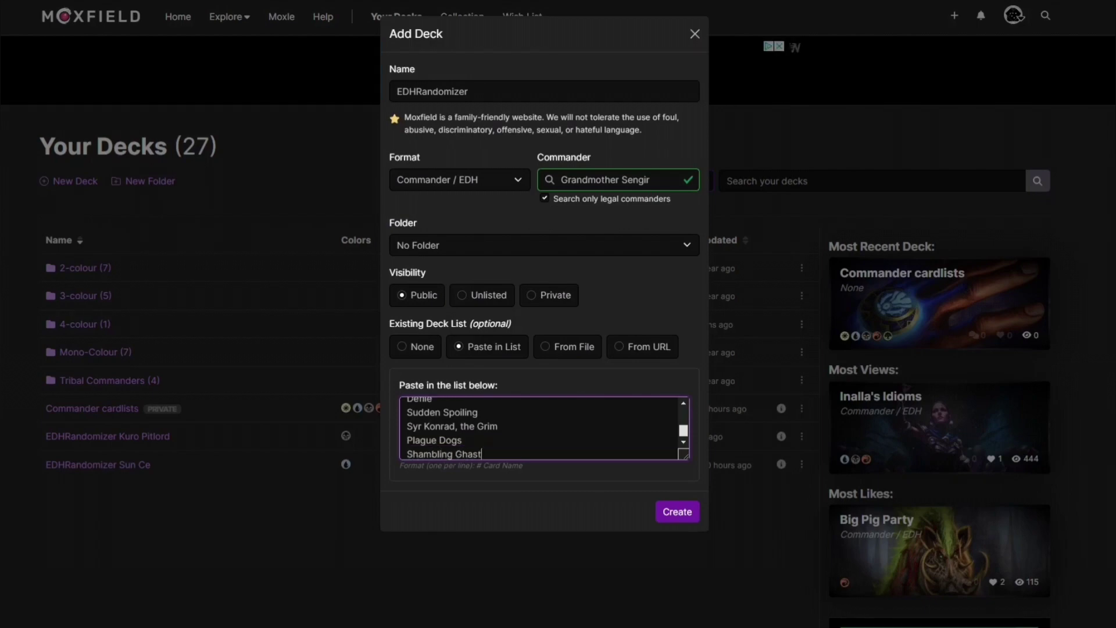
# Return to EDHREC and examine the remaining creatures on Grandmother Sengir's page, from Shambling Goblin through Consumptive Goo.
pyautogui.hotkey('alt', 'Tab')
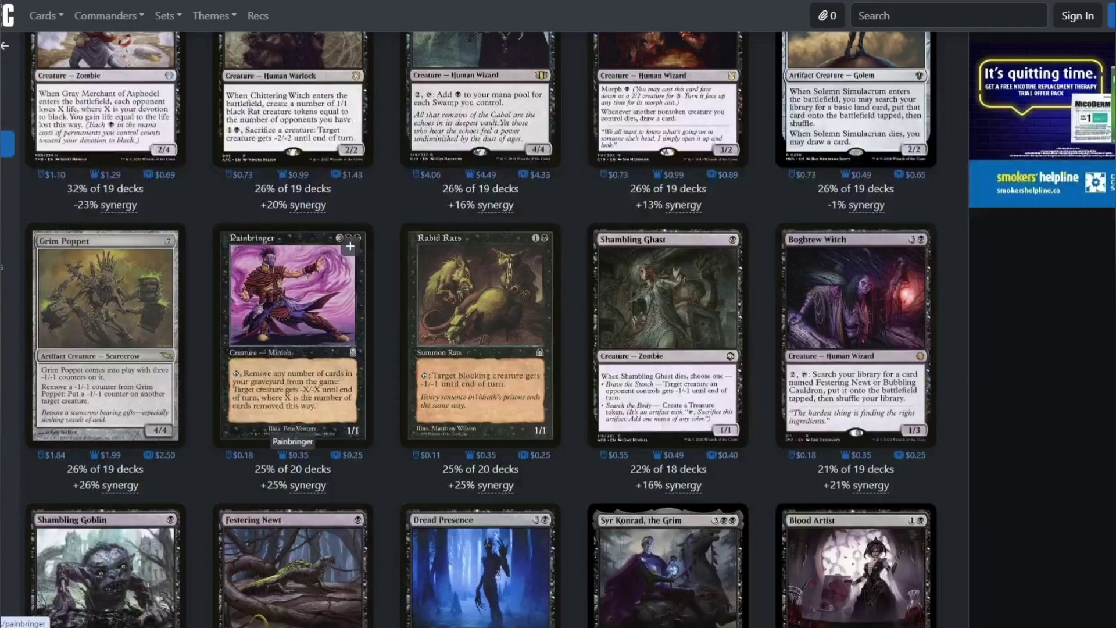
pyautogui.scroll(-2, 482, 325)
pyautogui.scroll(-4, 819, 591)
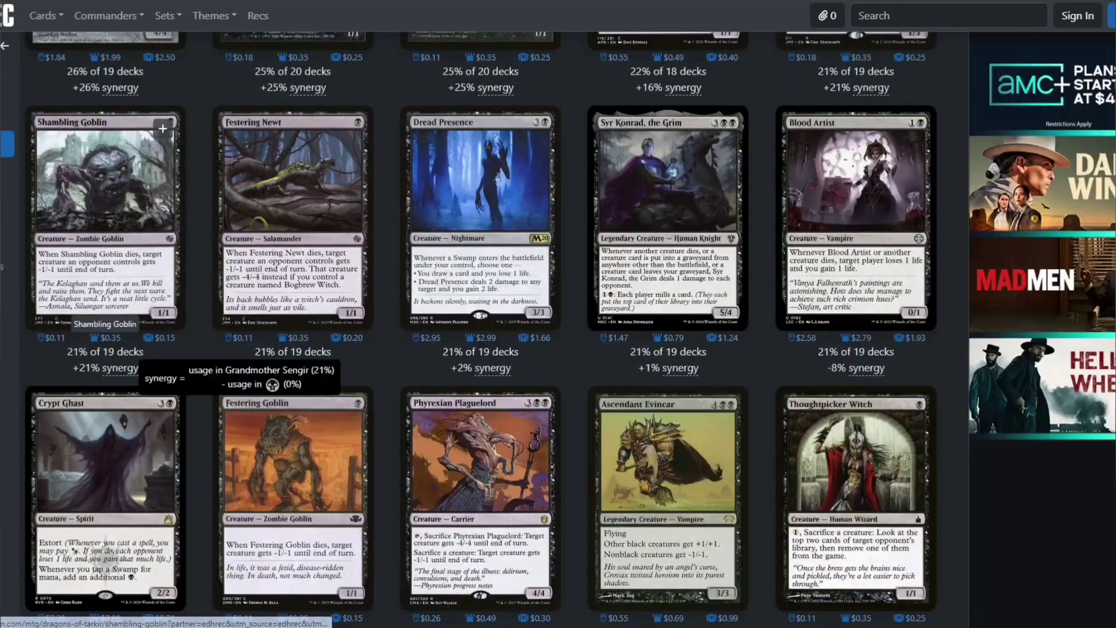
pyautogui.scroll(-5, 459, 544)
pyautogui.scroll(-3, 477, 544)
pyautogui.scroll(-2, 481, 325)
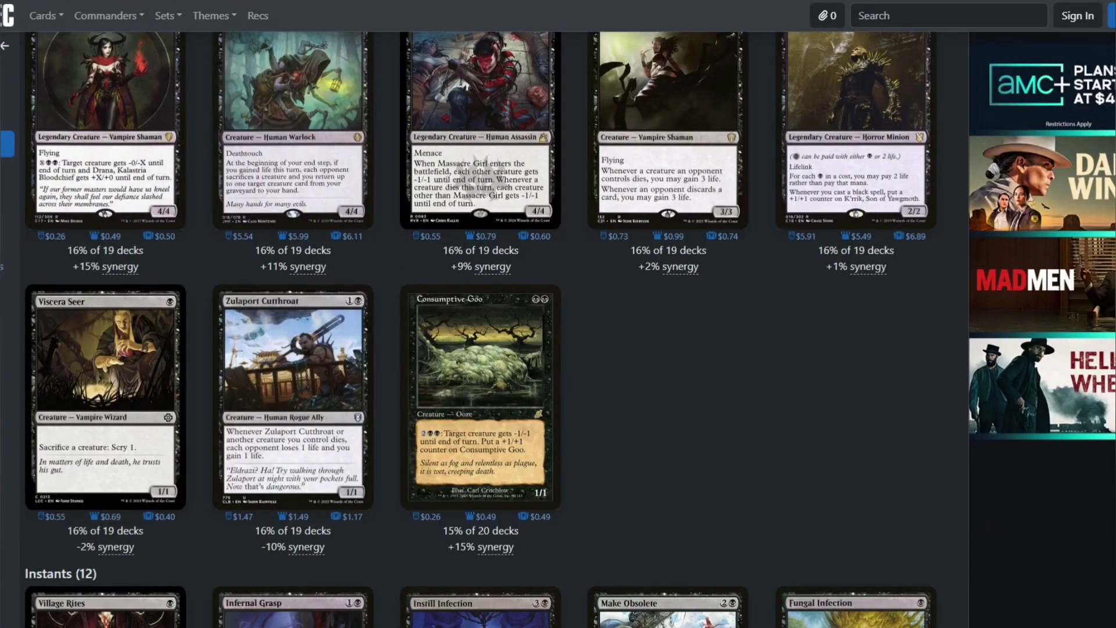
pyautogui.scroll(-1, 480, 325)
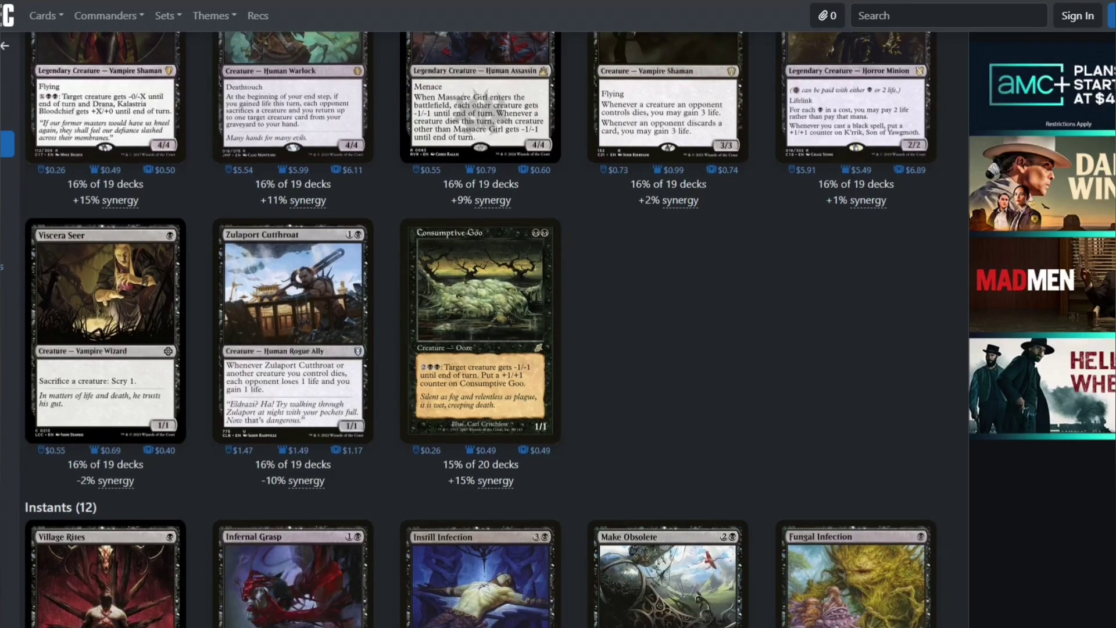
# Examine the instants and sorceries recommended for Grandmother Sengir on EDHREC.
pyautogui.scroll(-5, 480, 325)
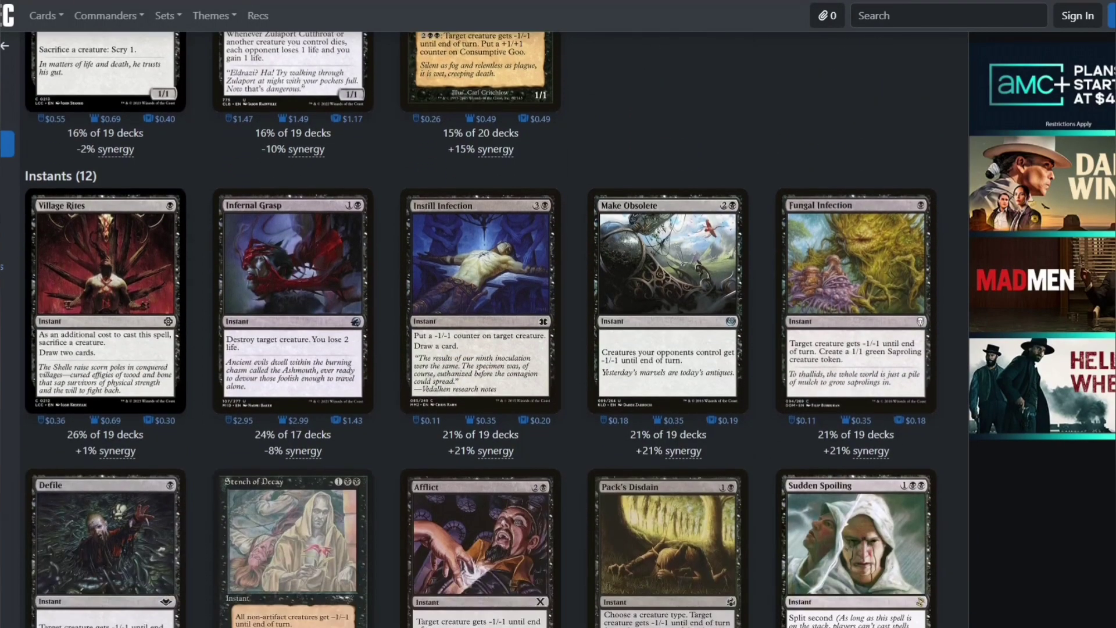
pyautogui.scroll(-1, 480, 326)
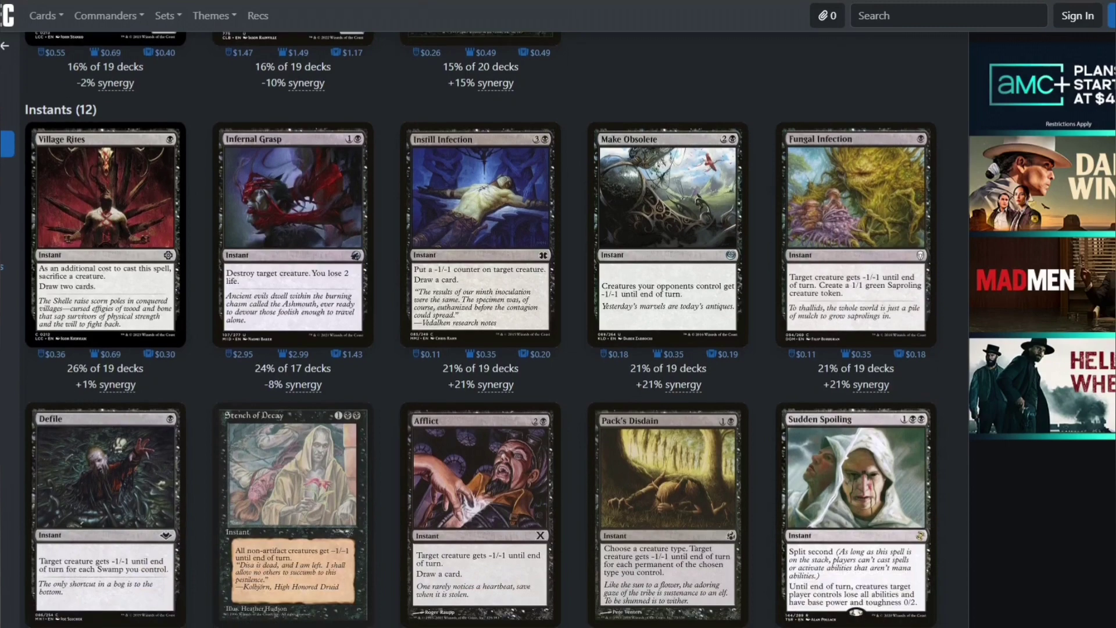
pyautogui.scroll(-4, 480, 325)
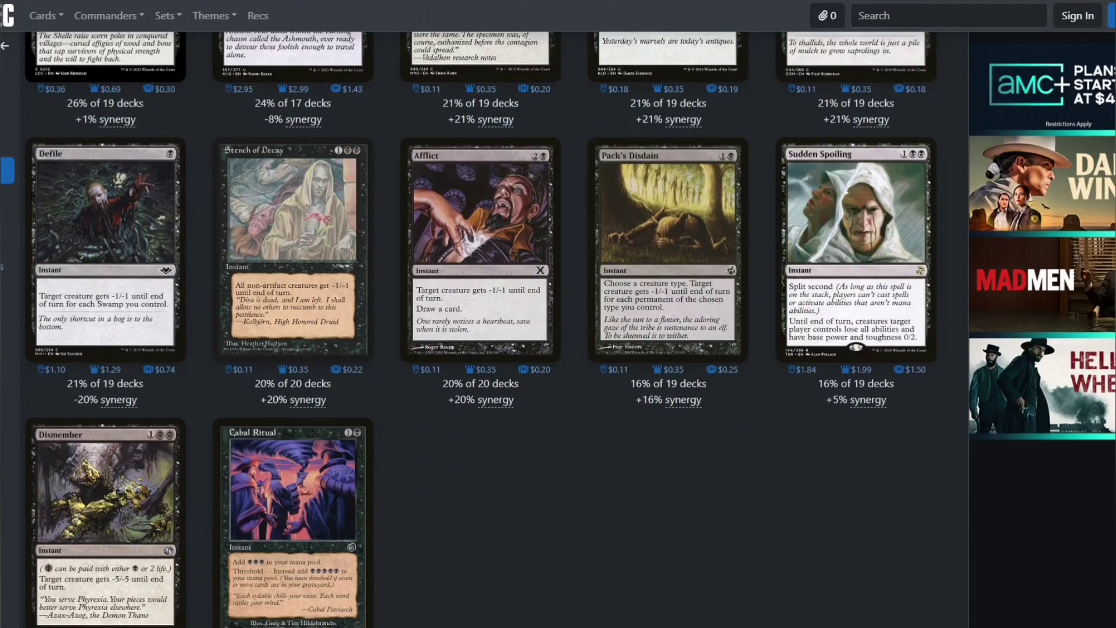
pyautogui.scroll(-5, 480, 326)
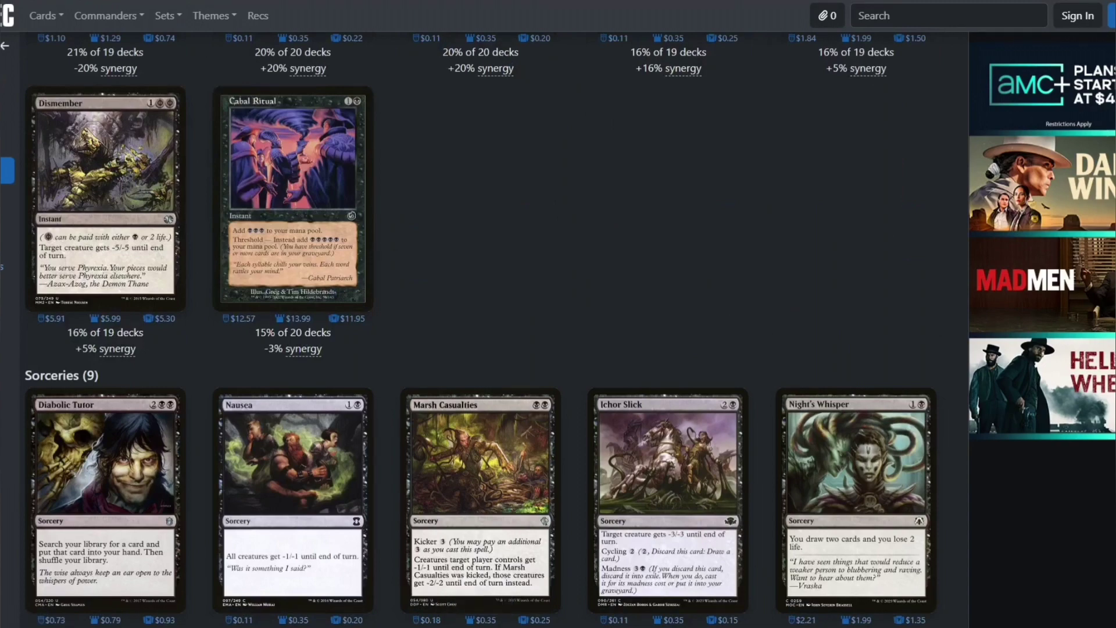
pyautogui.scroll(-1, 480, 326)
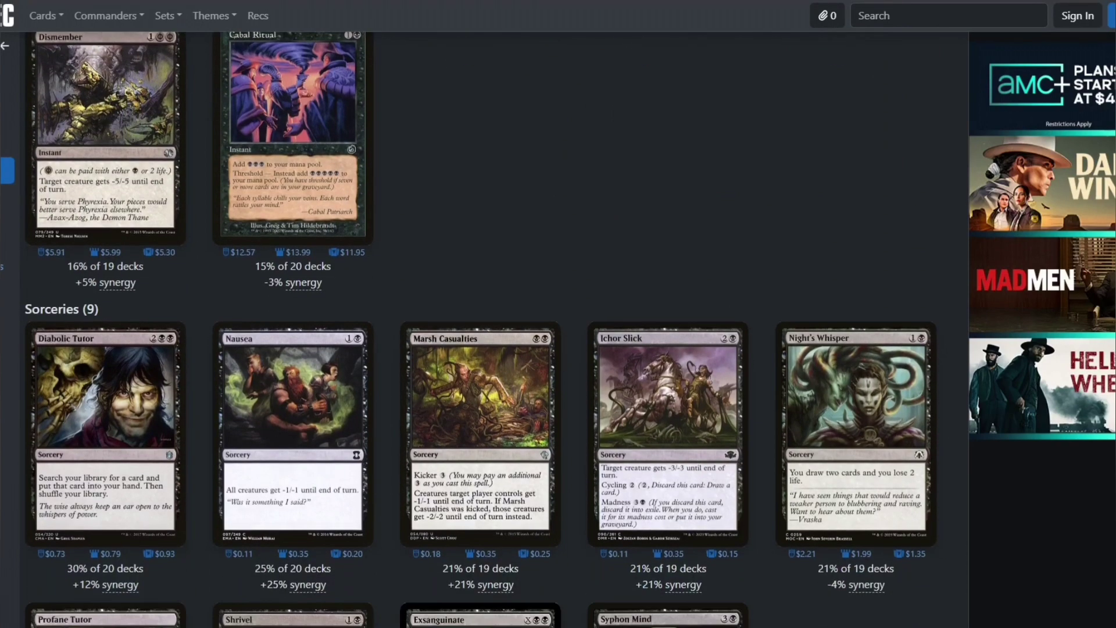
pyautogui.scroll(-6, 480, 325)
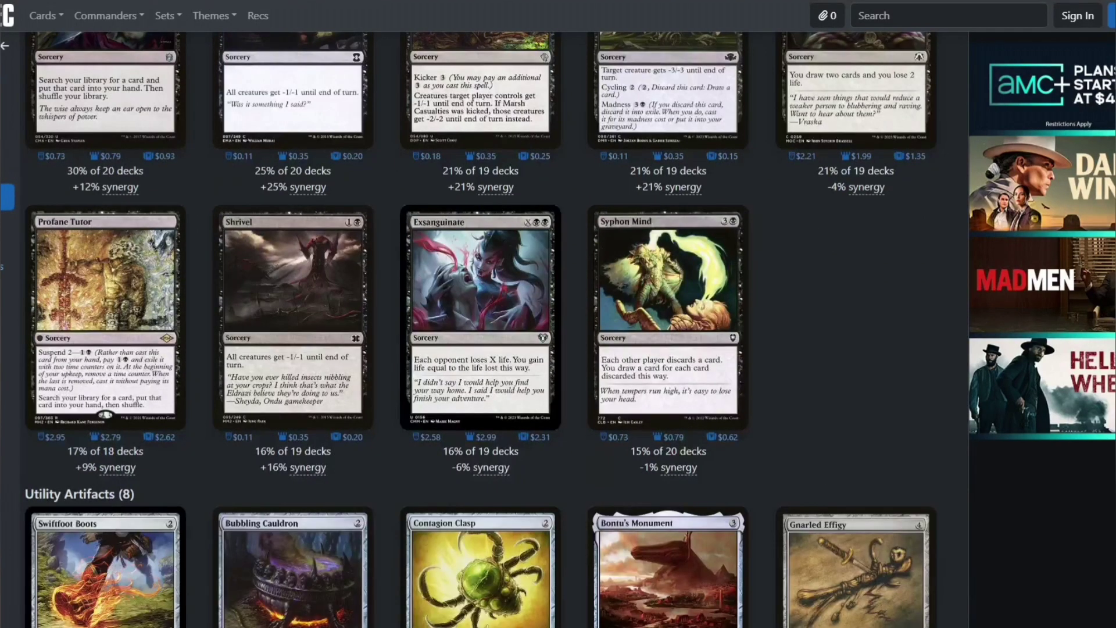
# Check the first utility artifacts on EDHREC and add Bontu's Monument to the Moxfield deck list.
pyautogui.scroll(-4, 480, 325)
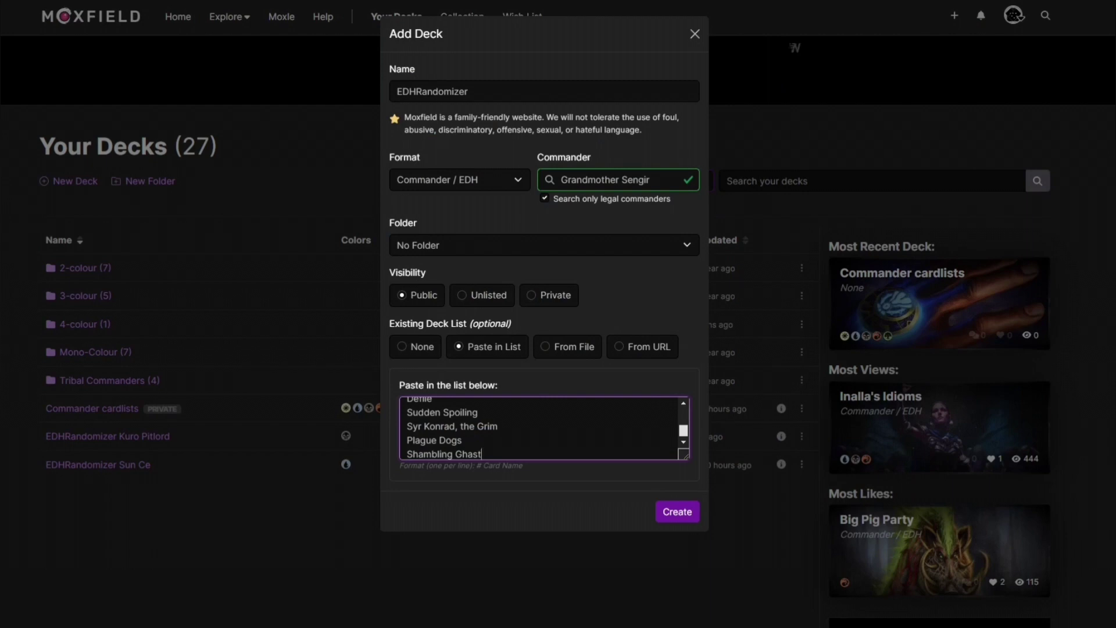
pyautogui.press('Return')
pyautogui.write("Bontu's")
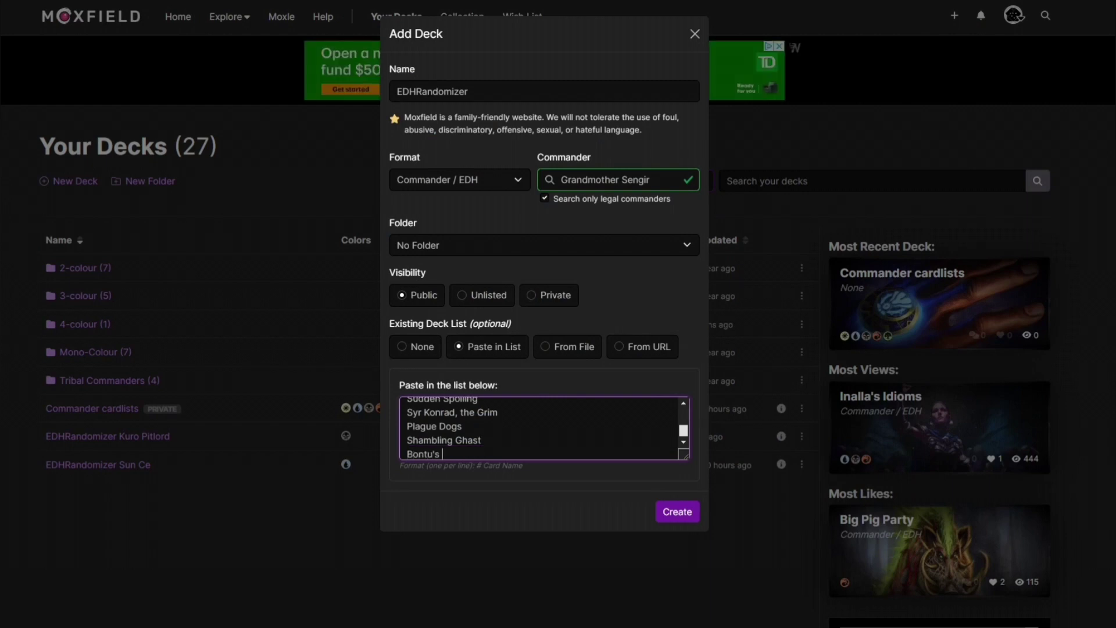
pyautogui.write(' Monument')
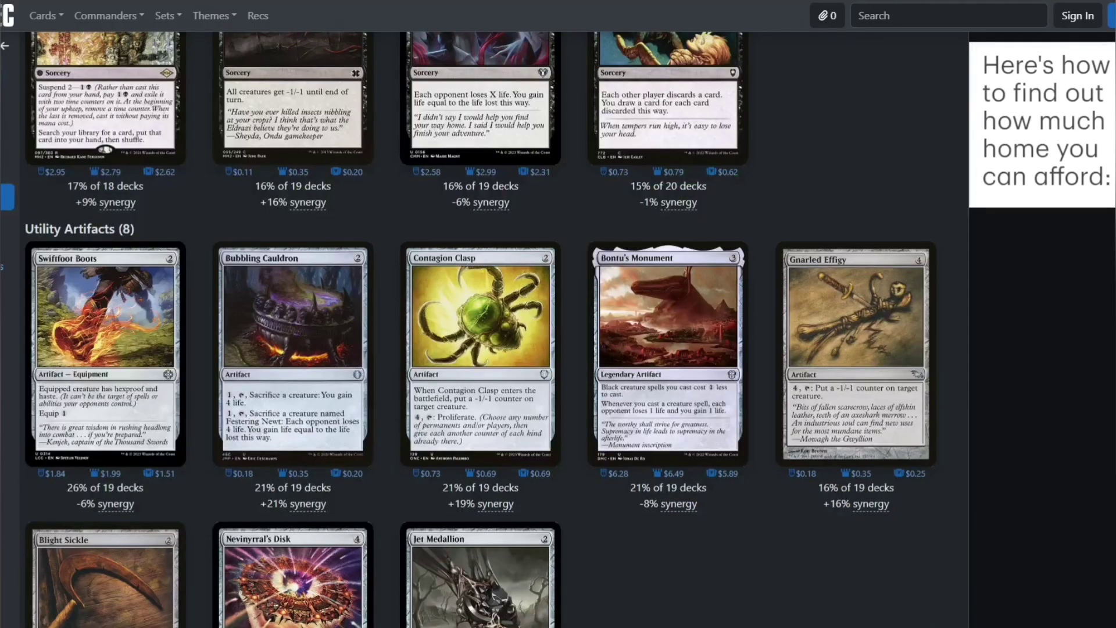
# Examine the rest of the utility artifacts and the enchantments on Grandmother Sengir's EDHREC page.
pyautogui.scroll(-2, 668, 448)
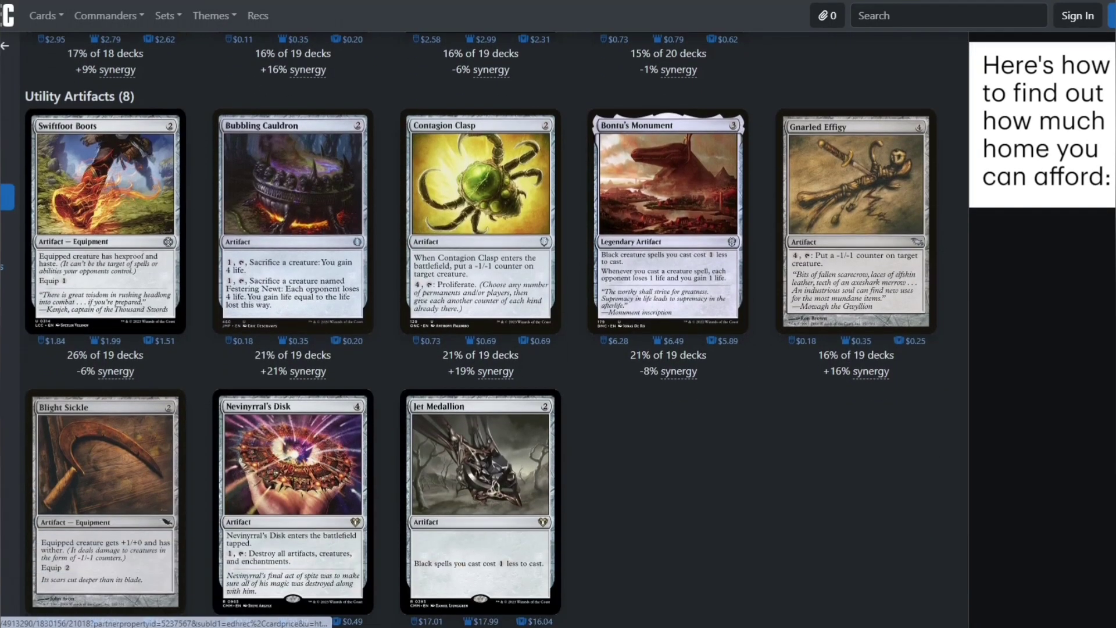
pyautogui.scroll(-5, 480, 329)
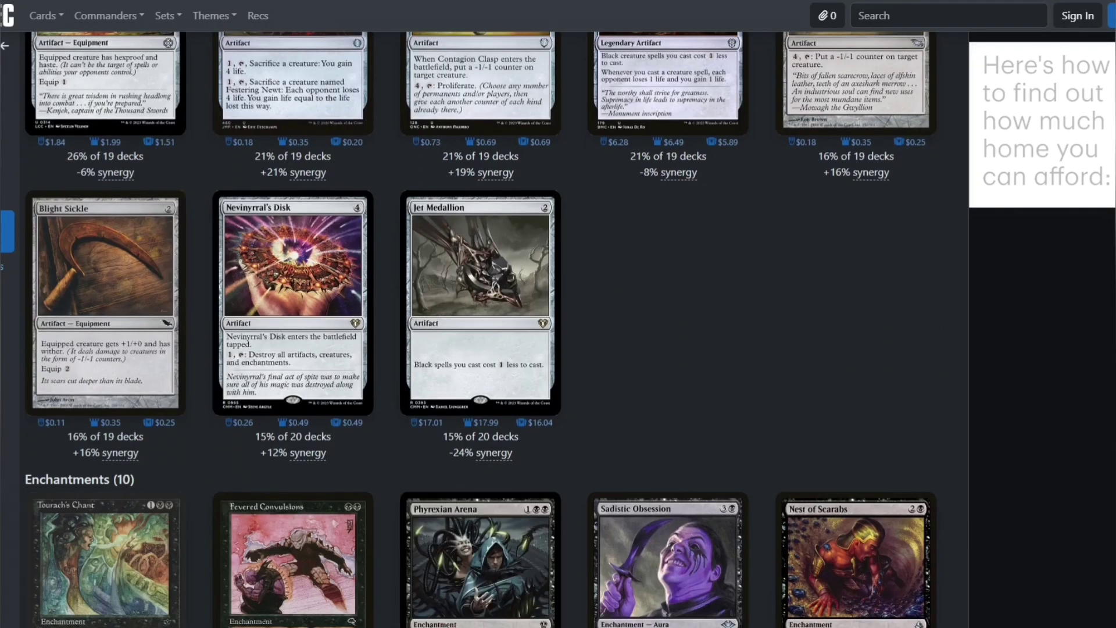
pyautogui.scroll(-2, 480, 329)
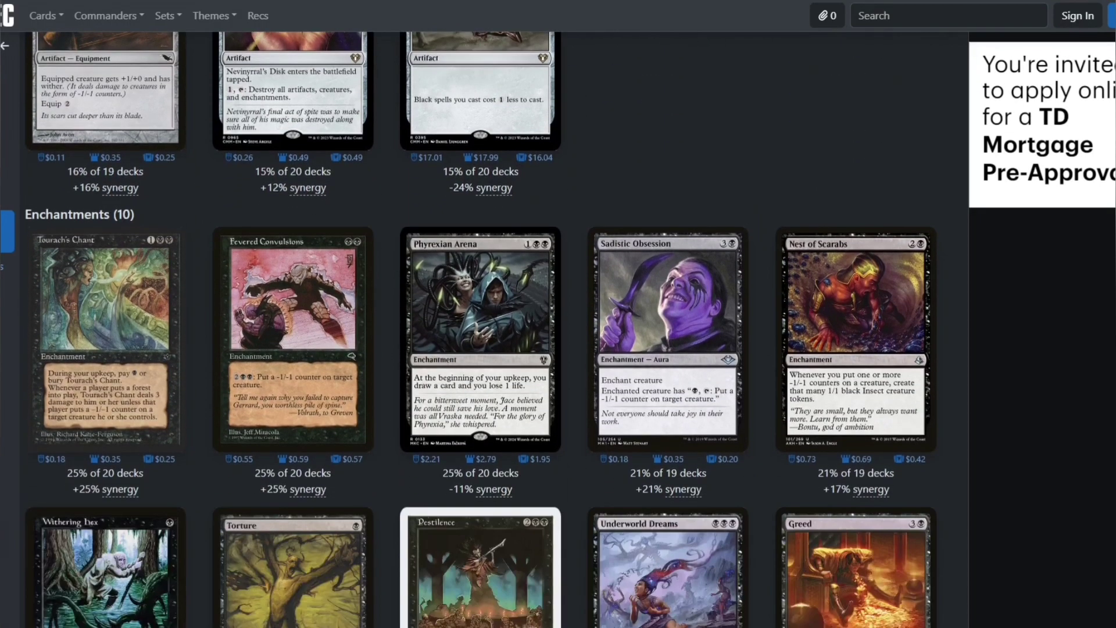
pyautogui.scroll(-3, 480, 328)
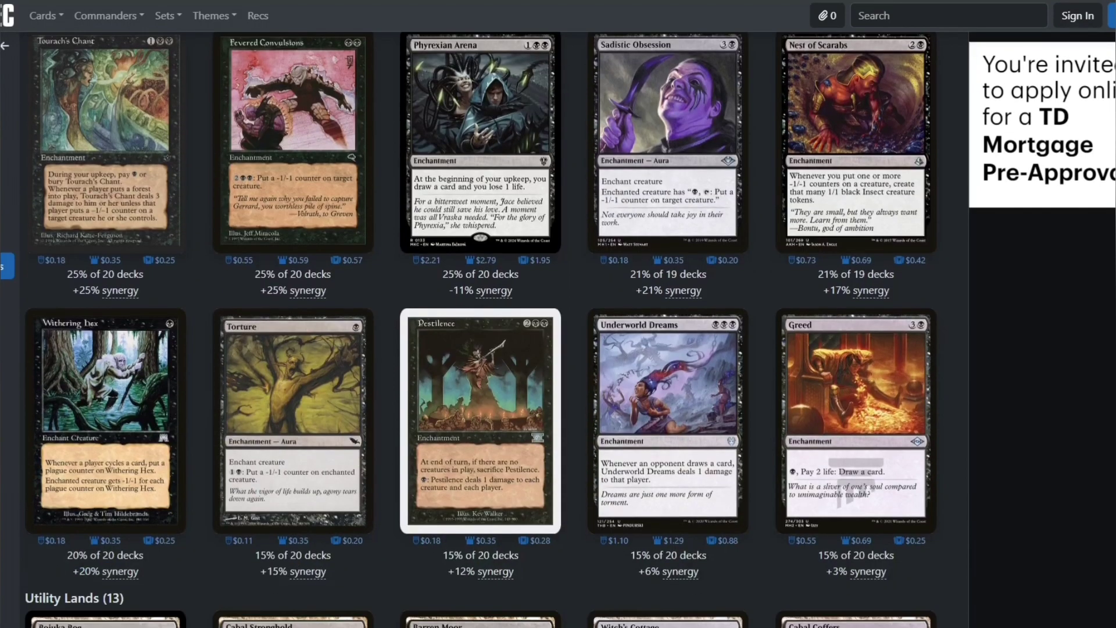
pyautogui.scroll(-4, 480, 328)
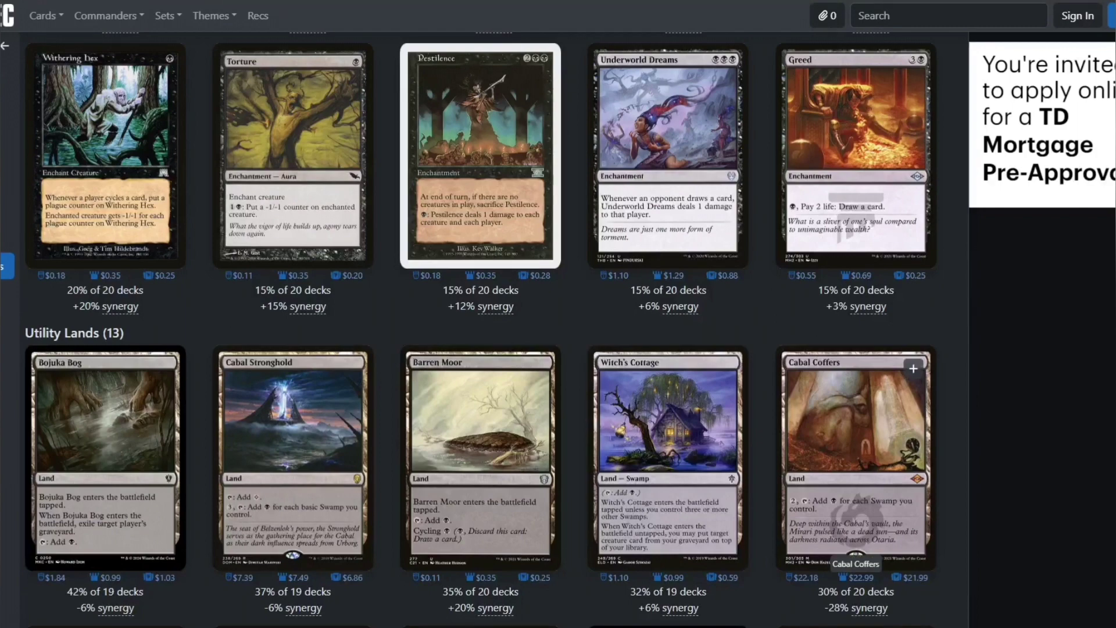
# Examine the utility lands, mana artifacts and lands sections of Grandmother Sengir's EDHREC page.
pyautogui.scroll(-4, 480, 328)
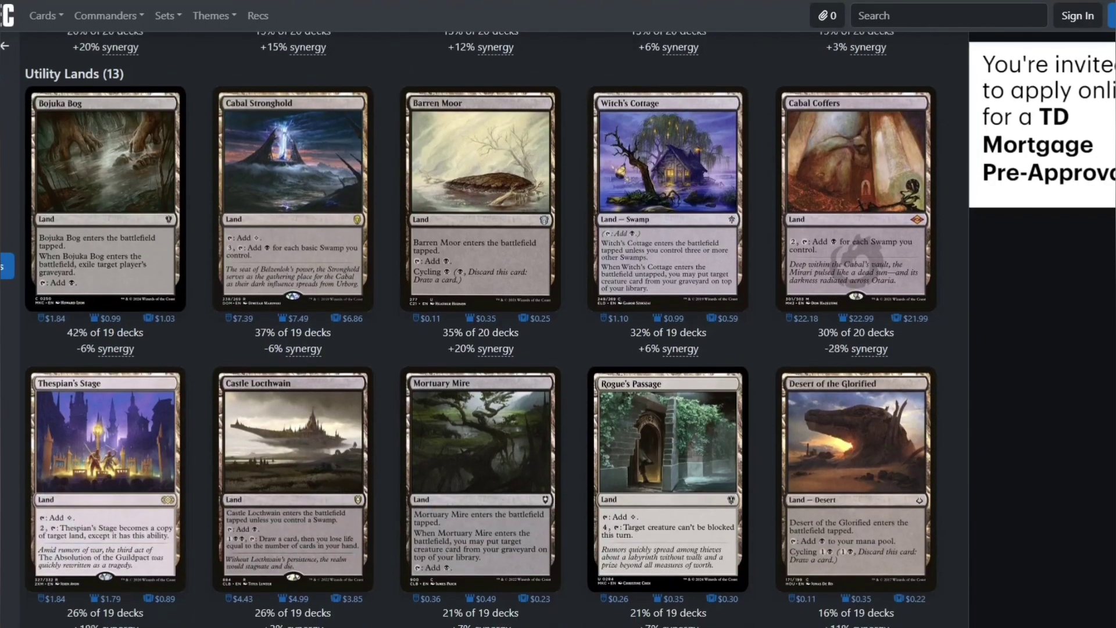
pyautogui.scroll(-3, 480, 575)
pyautogui.scroll(-2, 480, 575)
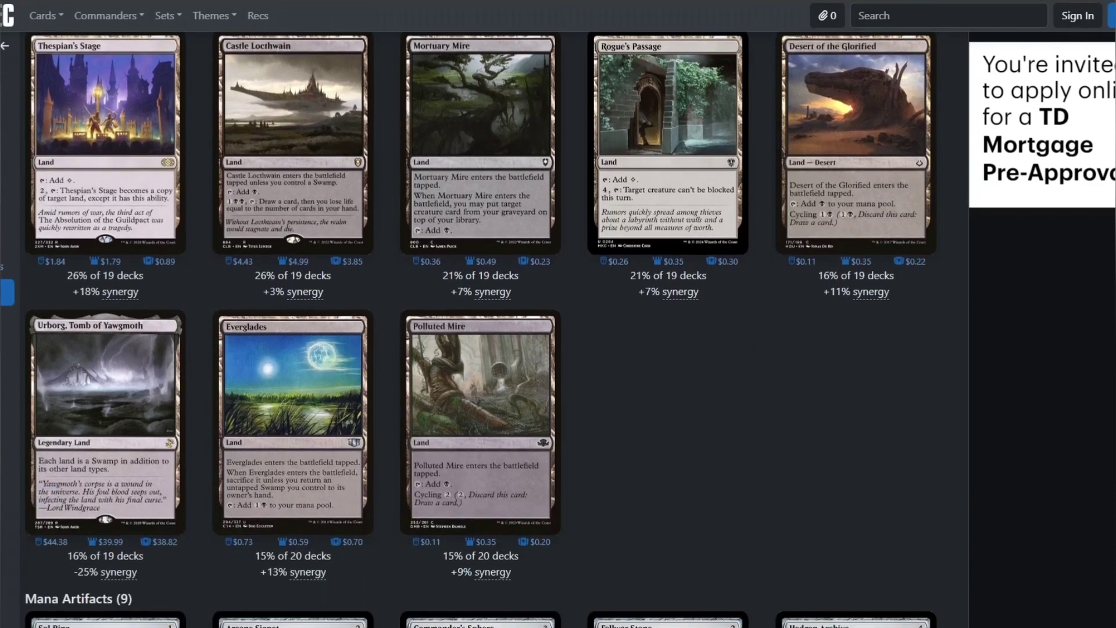
pyautogui.scroll(-4, 668, 552)
pyautogui.scroll(-5, 883, 553)
pyautogui.scroll(8, 883, 553)
pyautogui.scroll(5, 855, 511)
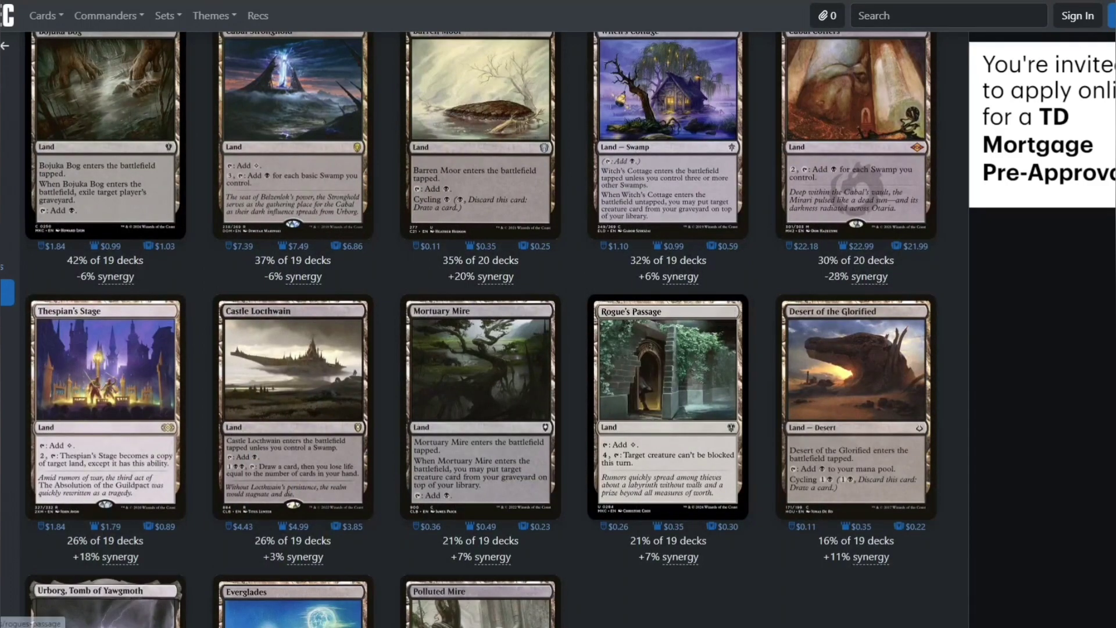
pyautogui.scroll(-20, 468, 329)
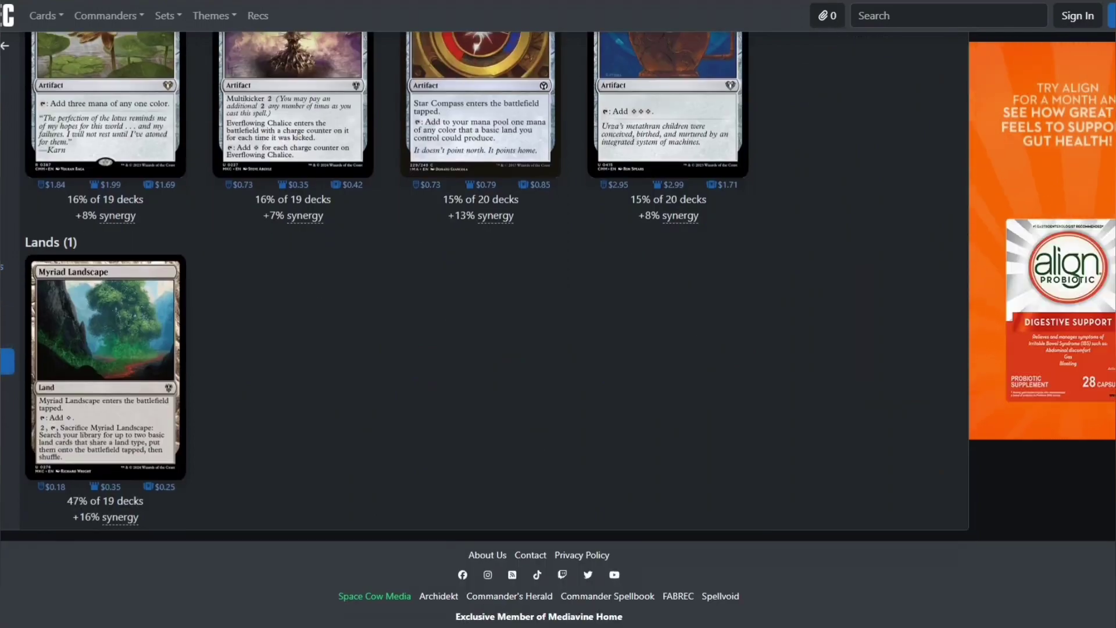
pyautogui.scroll(5, 468, 329)
pyautogui.scroll(1, 468, 330)
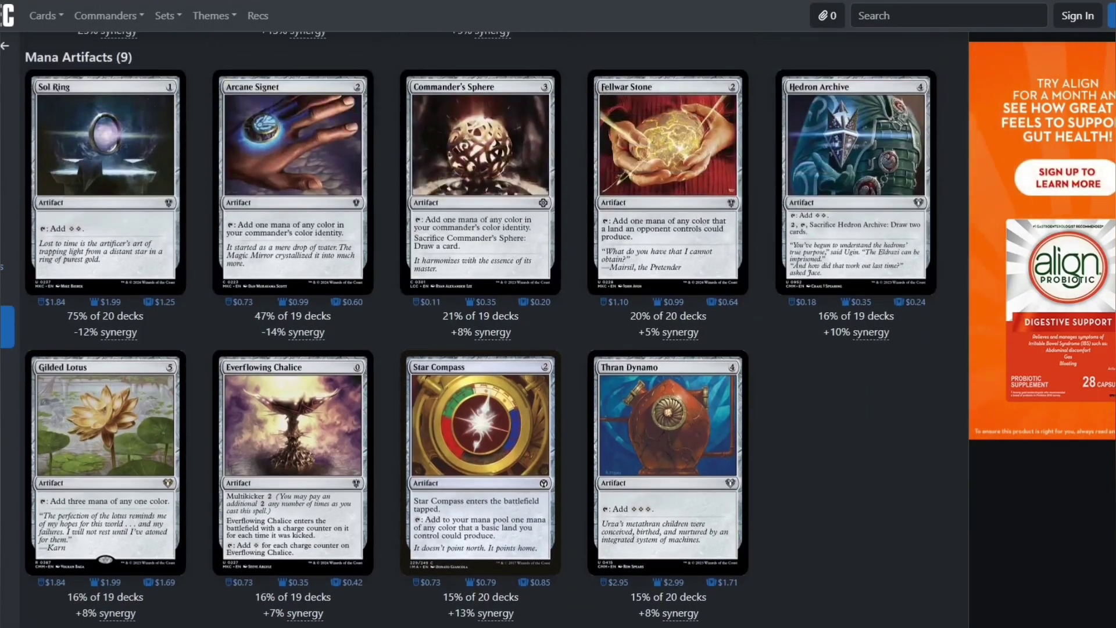
# Go back over the utility artifacts and sorceries on Grandmother Sengir's EDHREC page.
pyautogui.scroll(12, 468, 330)
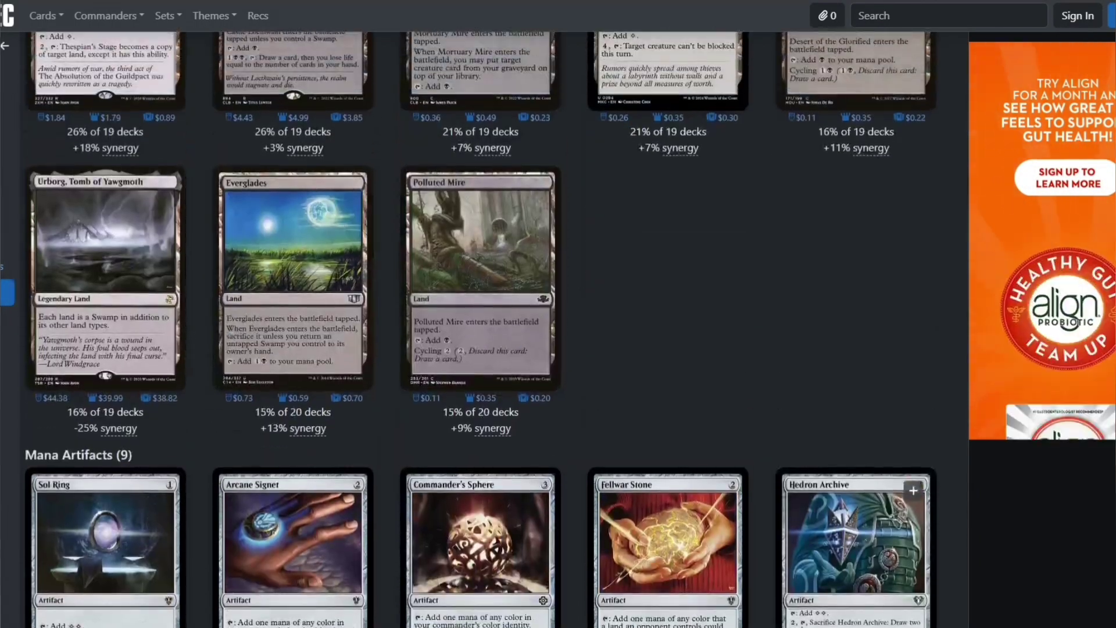
pyautogui.scroll(15, 480, 441)
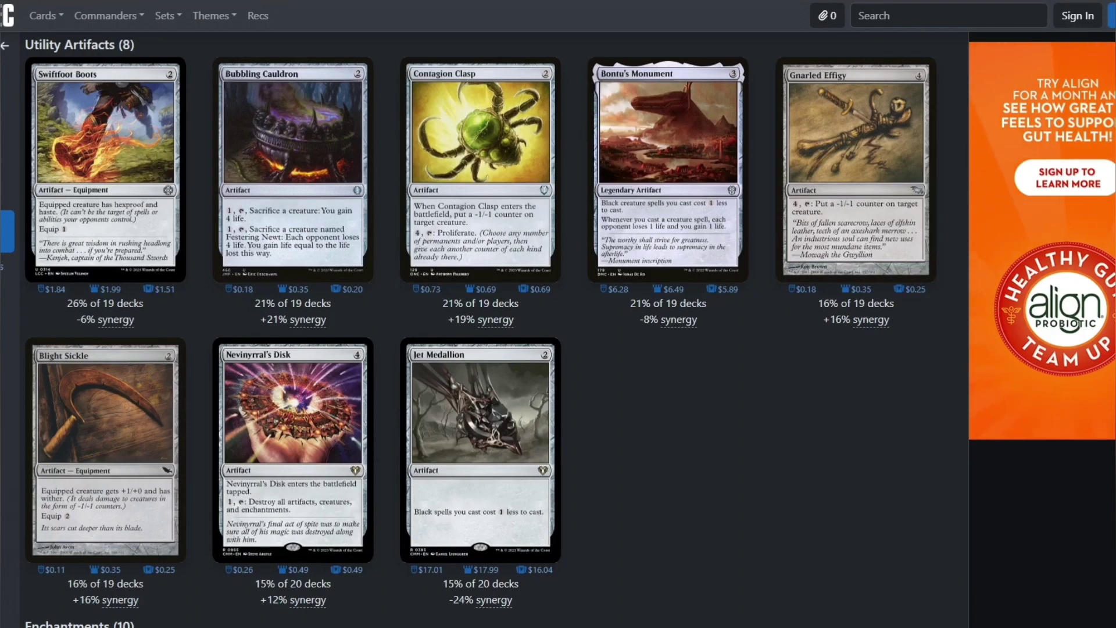
pyautogui.scroll(7, 483, 325)
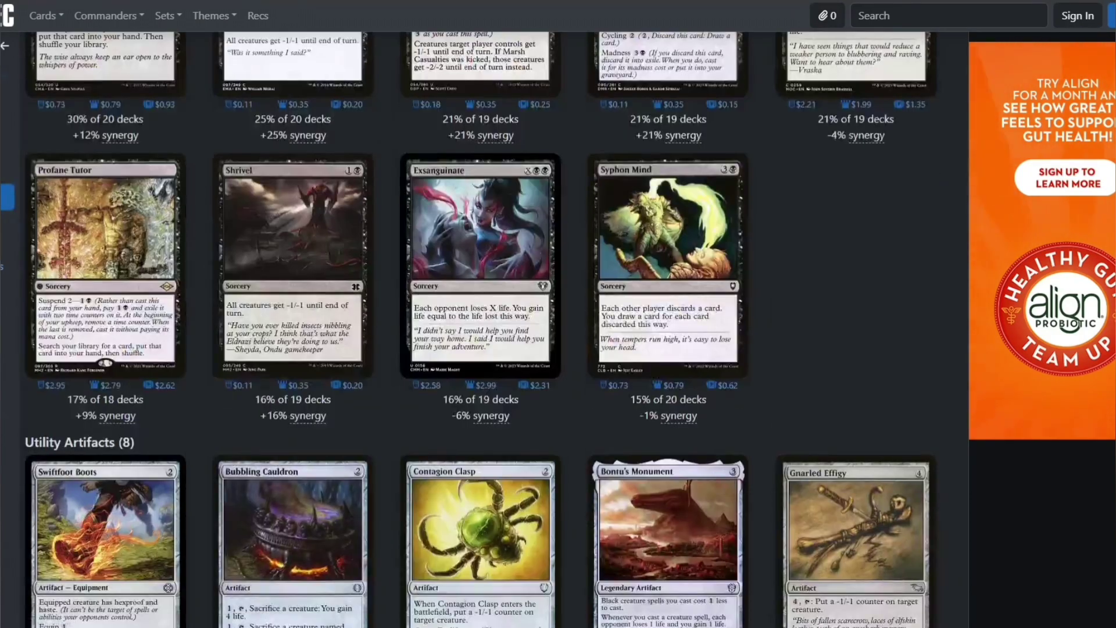
# Go back over the instants, creatures and top cards on Grandmother Sengir's EDHREC page.
pyautogui.scroll(13, 480, 329)
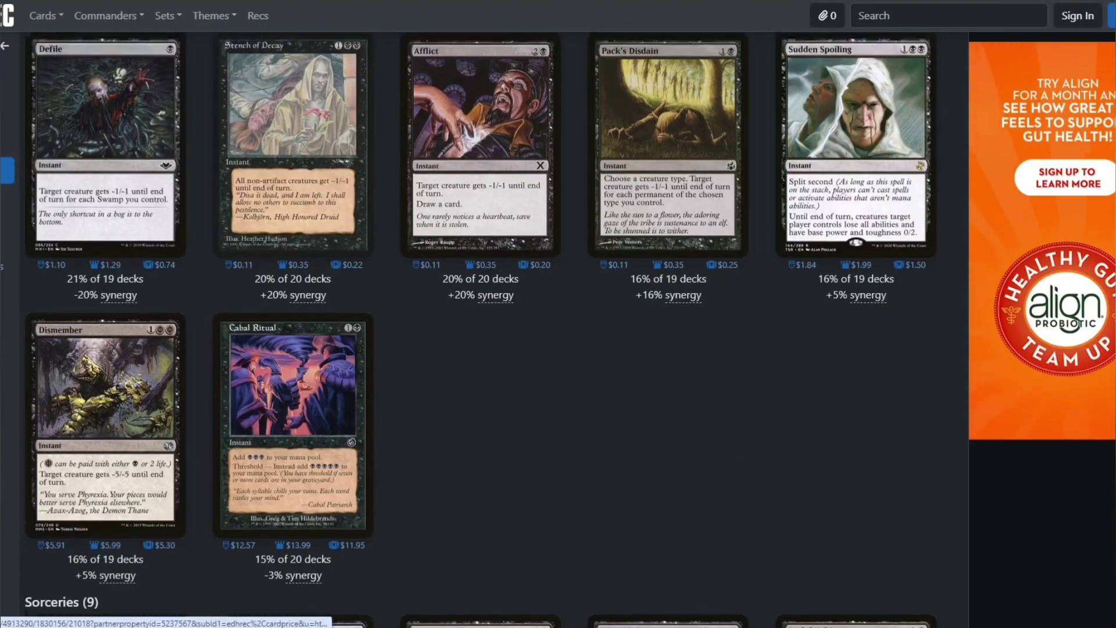
pyautogui.scroll(18, 668, 291)
pyautogui.scroll(-5, 692, 414)
pyautogui.scroll(2, 692, 414)
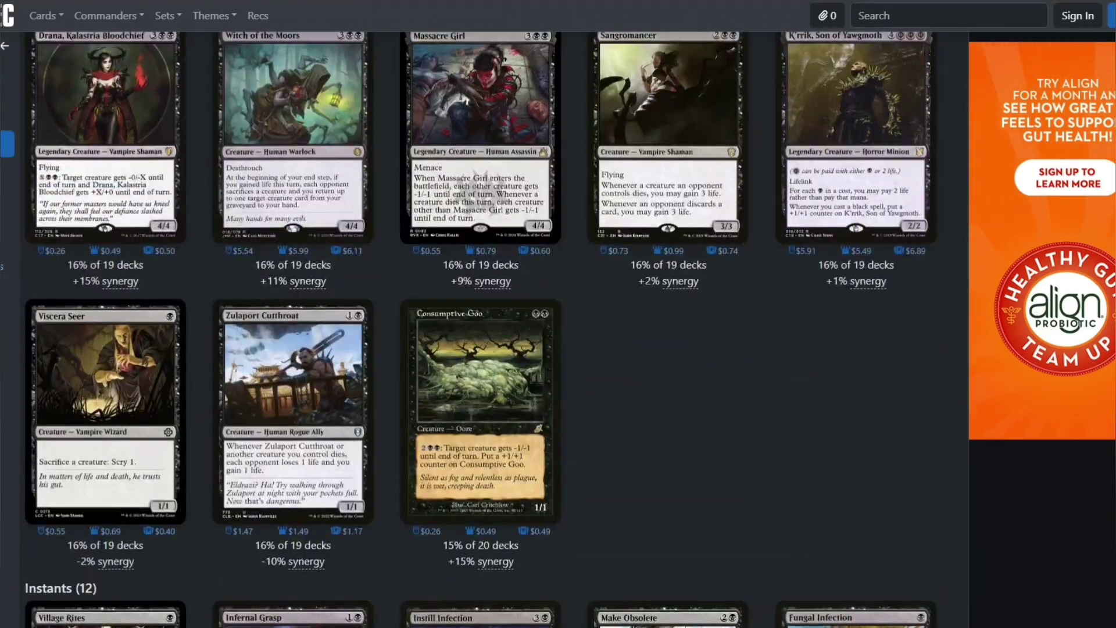
pyautogui.scroll(1, 483, 325)
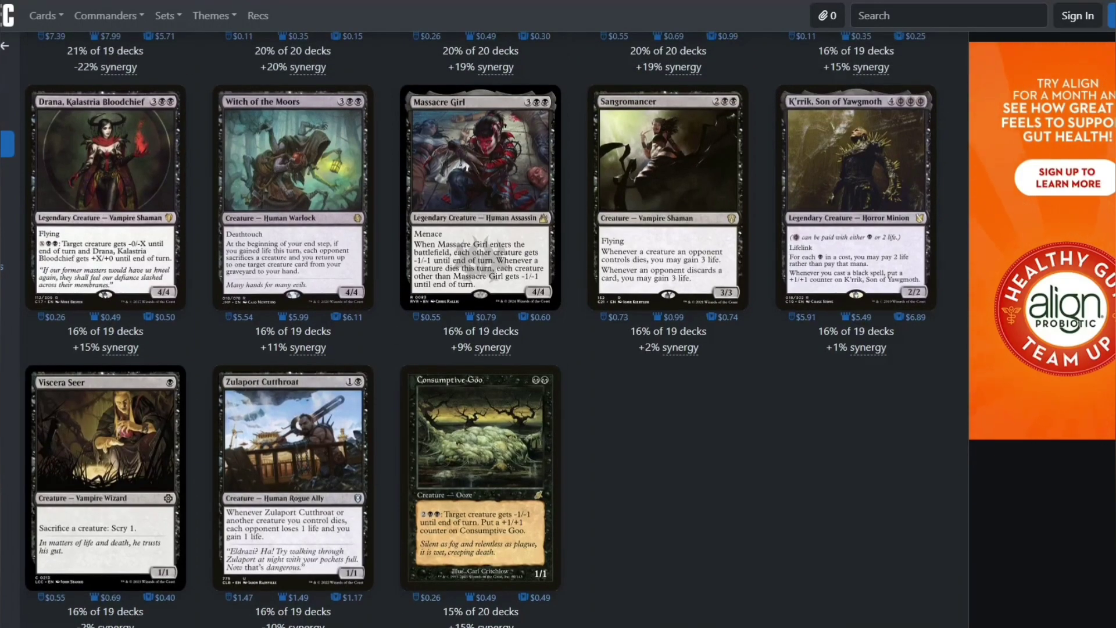
pyautogui.scroll(9, 482, 325)
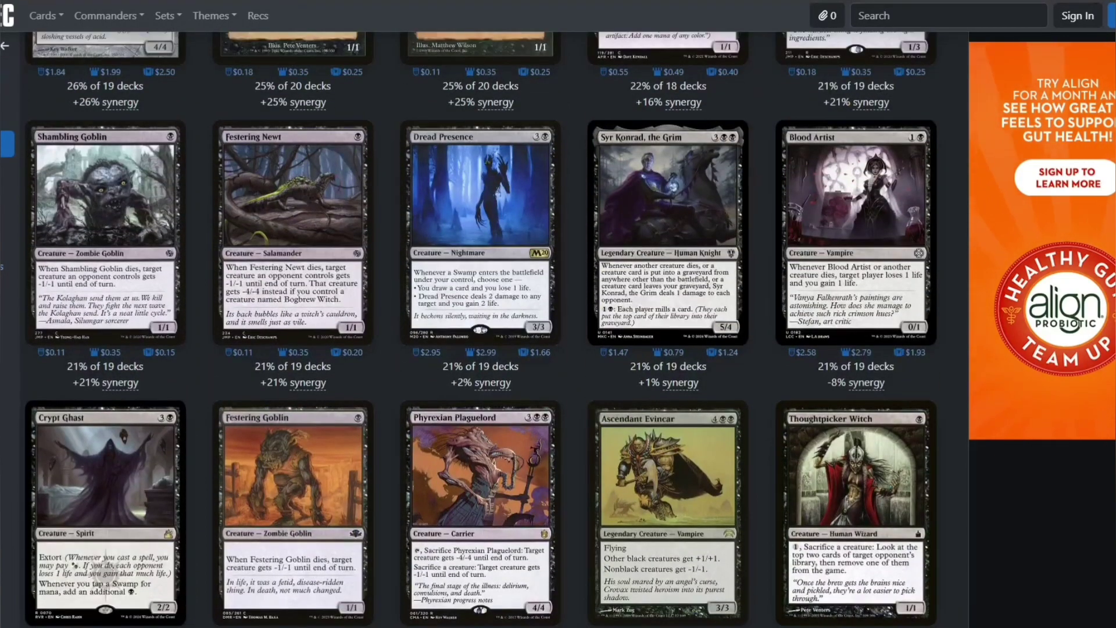
pyautogui.scroll(20, 483, 325)
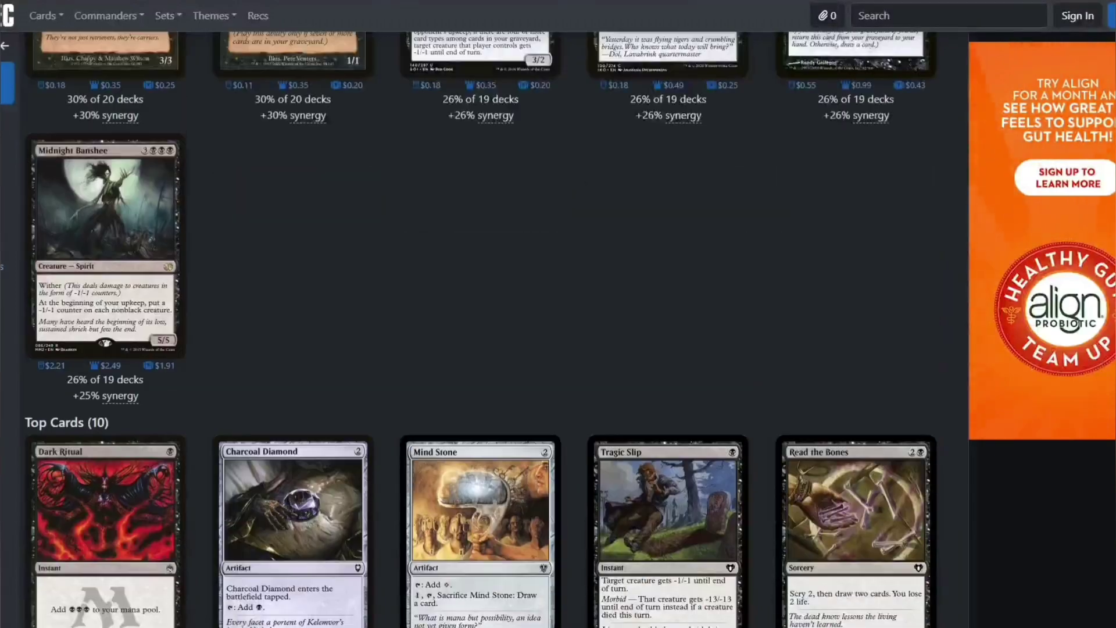
pyautogui.scroll(15, 483, 326)
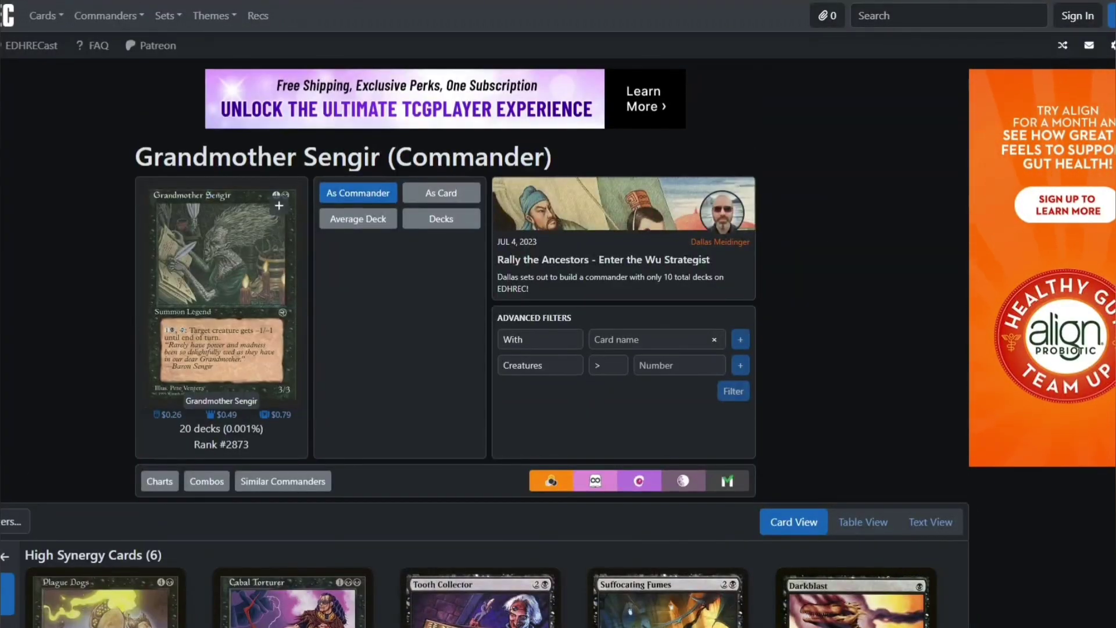
# Examine the High Synergy Cards section and the commander's own card text on Grandmother Sengir's EDHREC page.
pyautogui.scroll(-4, 482, 325)
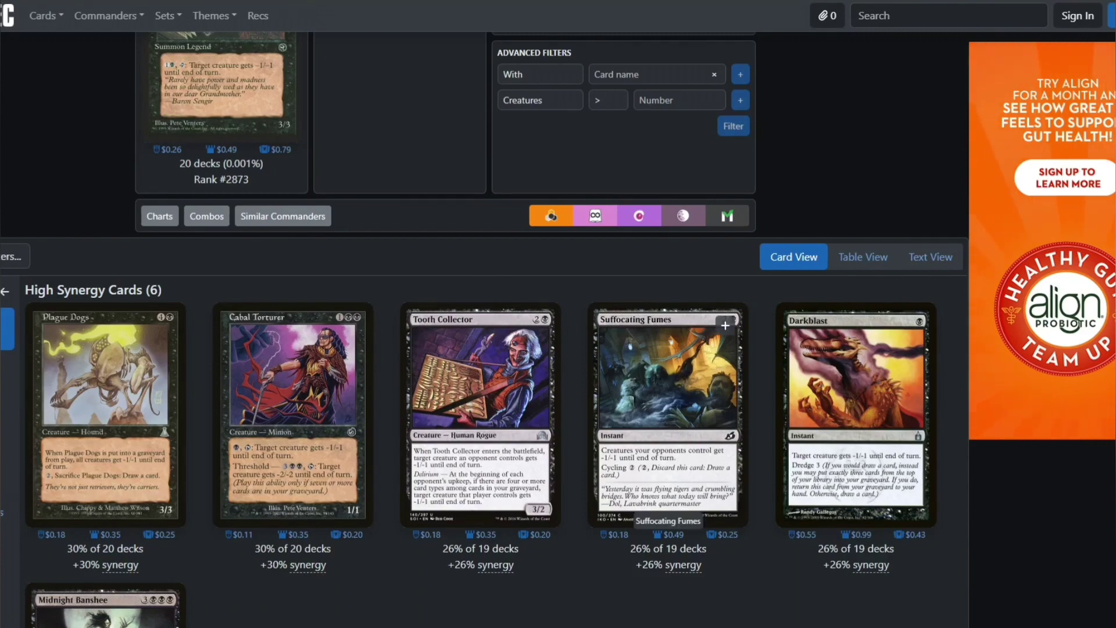
pyautogui.scroll(-5, 1041, 146)
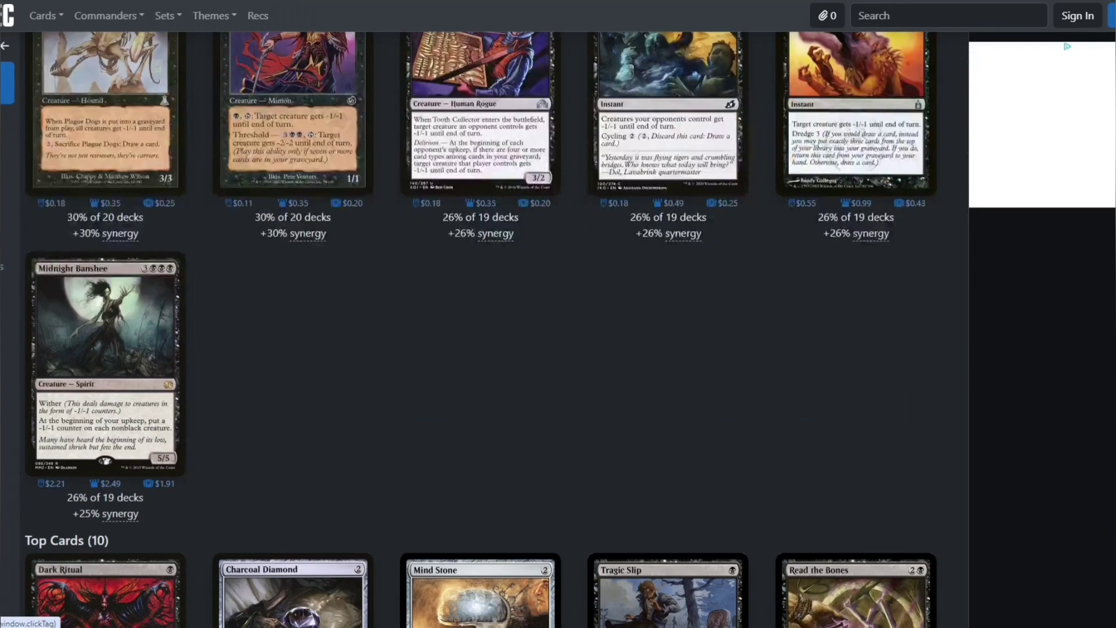
pyautogui.scroll(-2, 480, 329)
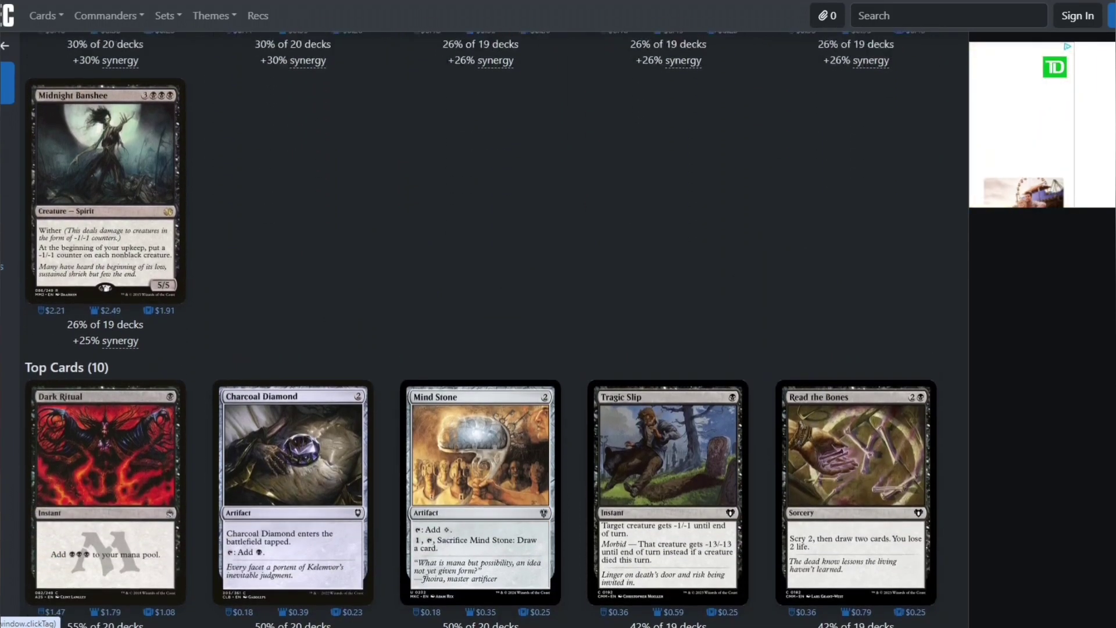
pyautogui.scroll(9, 221, 256)
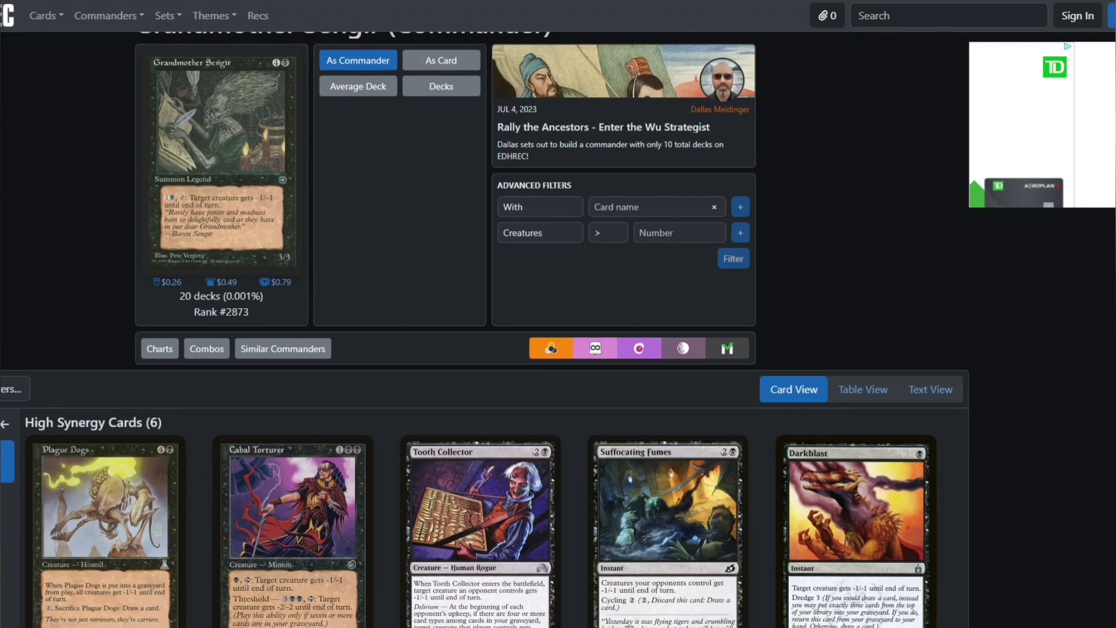
pyautogui.scroll(-6, 854, 349)
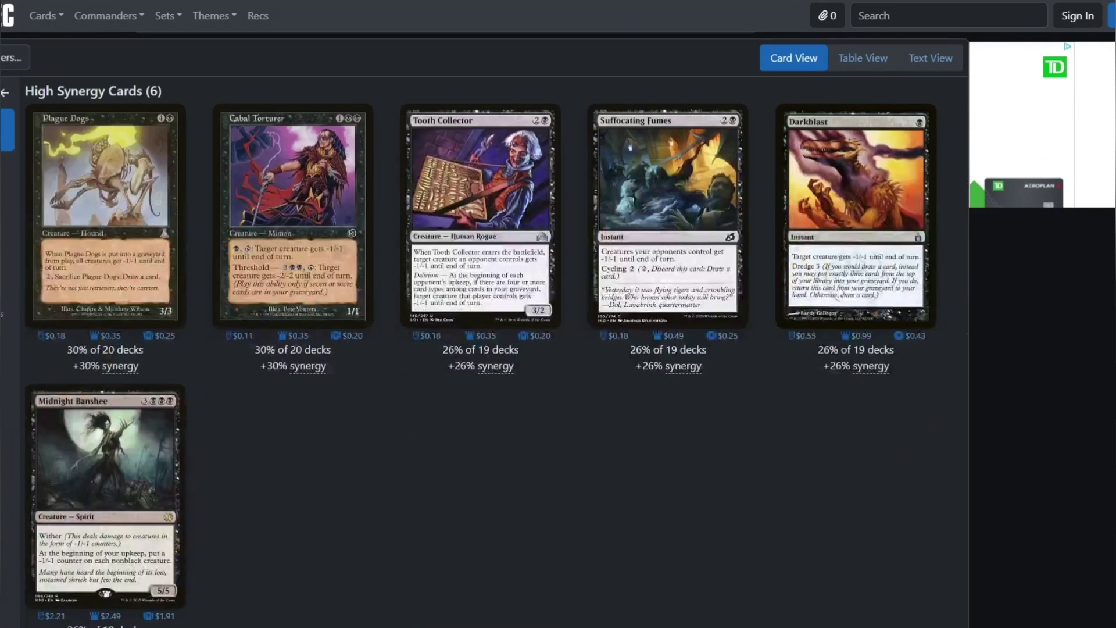
pyautogui.scroll(7, 855, 558)
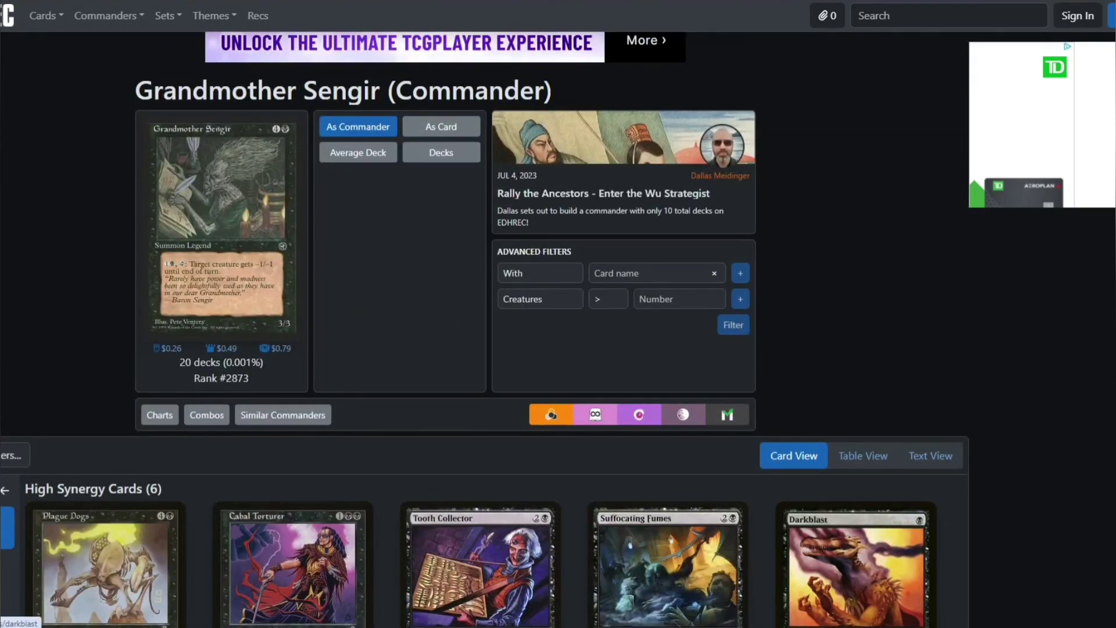
# Examine the Top Cards and Creatures sections on Grandmother Sengir's EDHREC page once more.
pyautogui.scroll(-12, 861, 558)
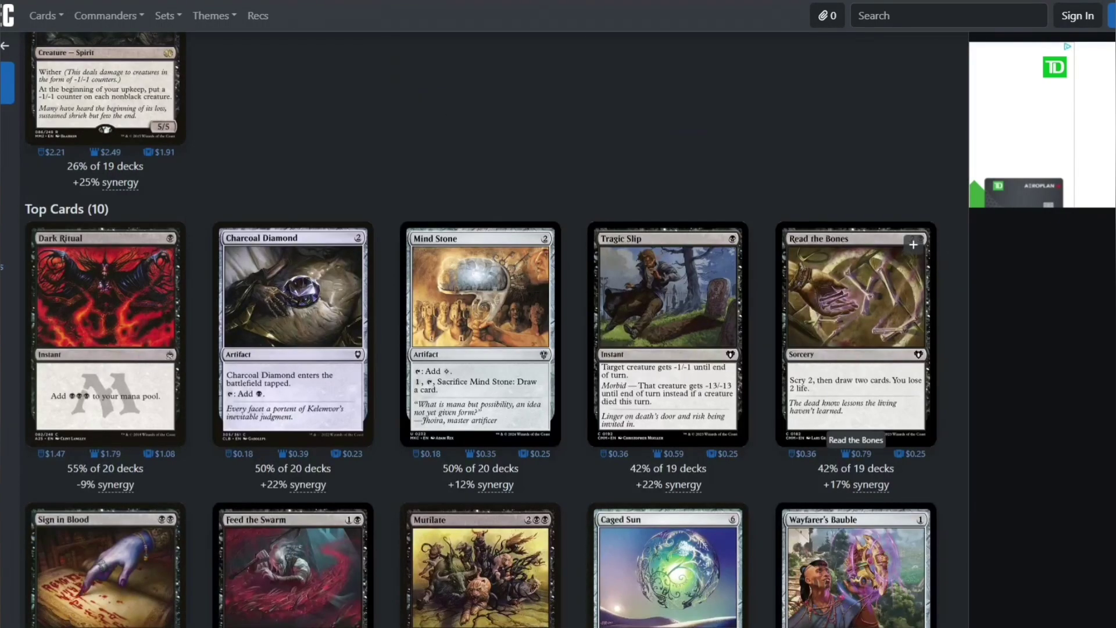
pyautogui.scroll(-5, 907, 250)
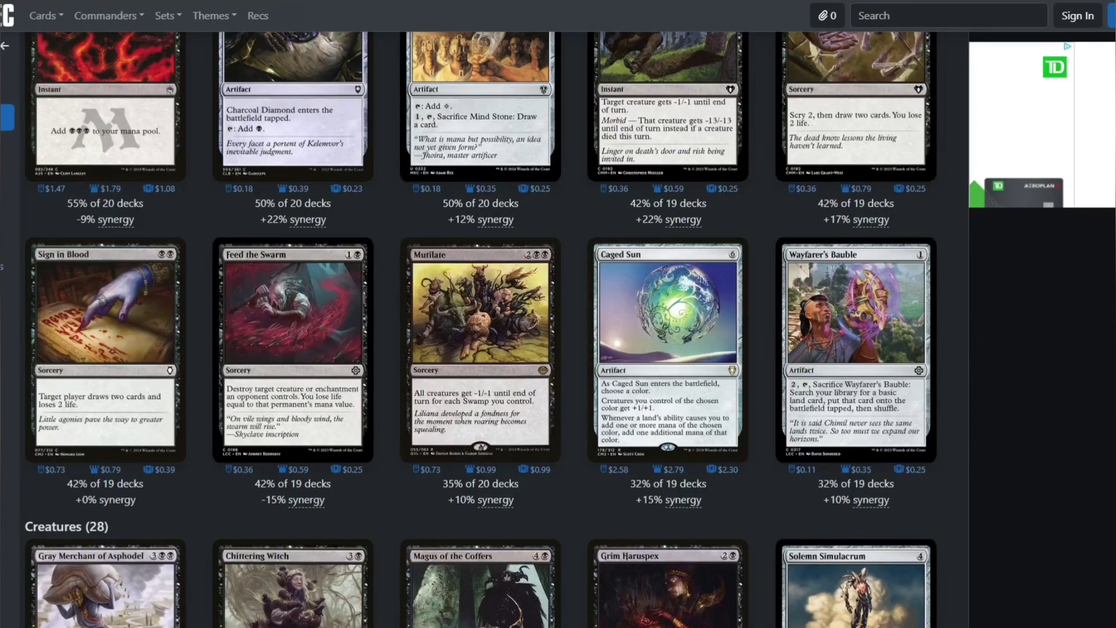
pyautogui.scroll(-5, 889, 495)
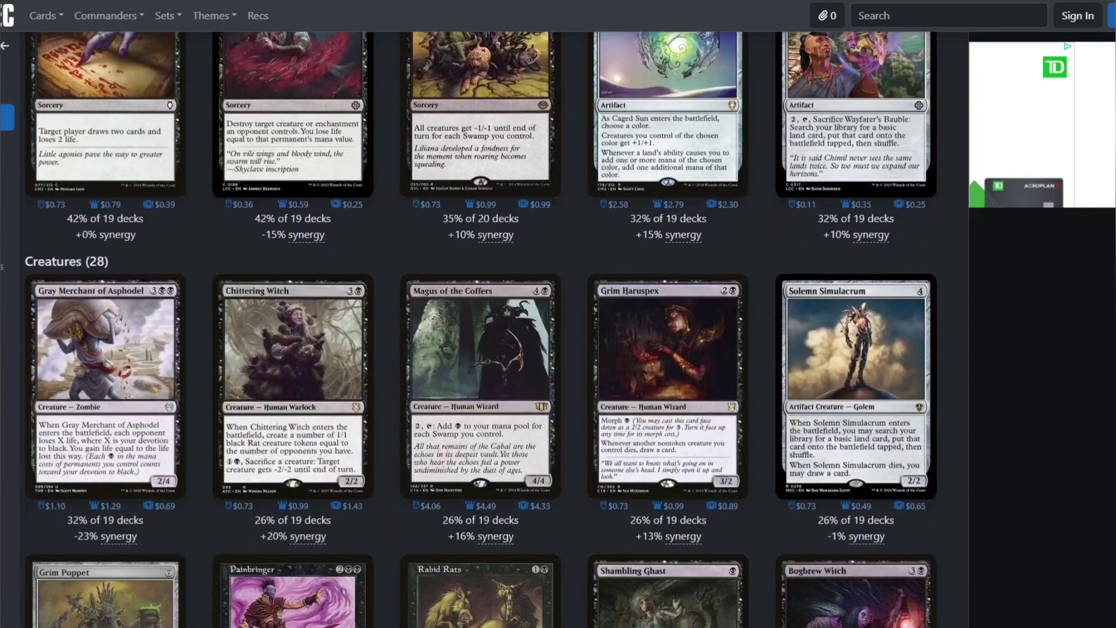
pyautogui.scroll(-5, 481, 329)
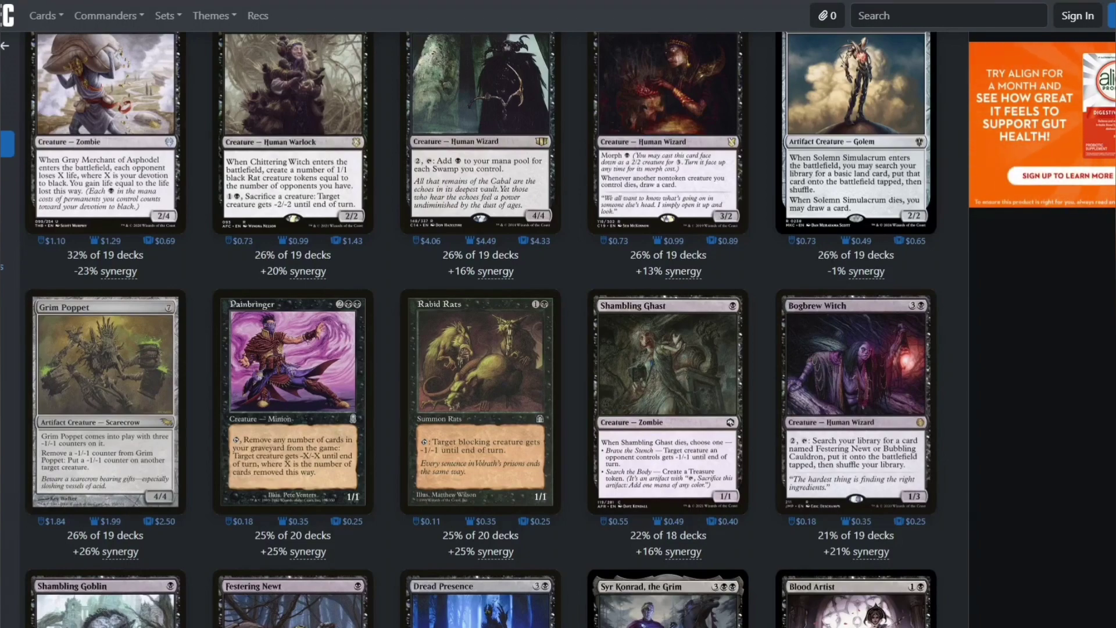
pyautogui.scroll(-5, 481, 329)
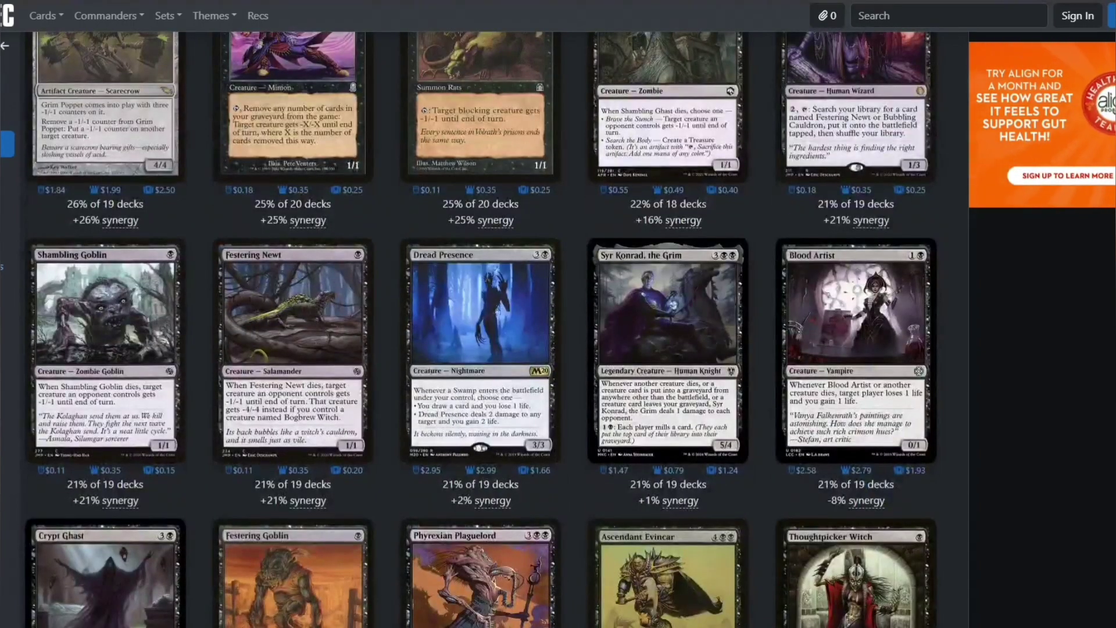
pyautogui.scroll(-20, 481, 330)
pyautogui.scroll(8, 481, 330)
pyautogui.scroll(10, 482, 329)
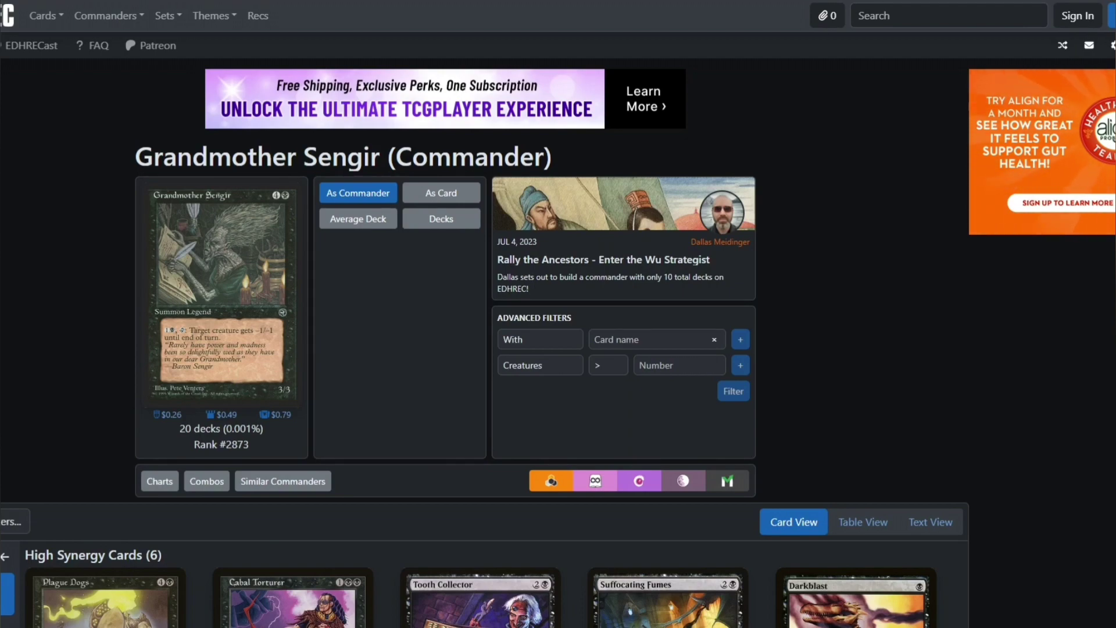
# Review Grandmother Sengir's EDHREC page from the high synergy cards through the instants and sorceries to the utility artifacts.
pyautogui.scroll(-4, 854, 512)
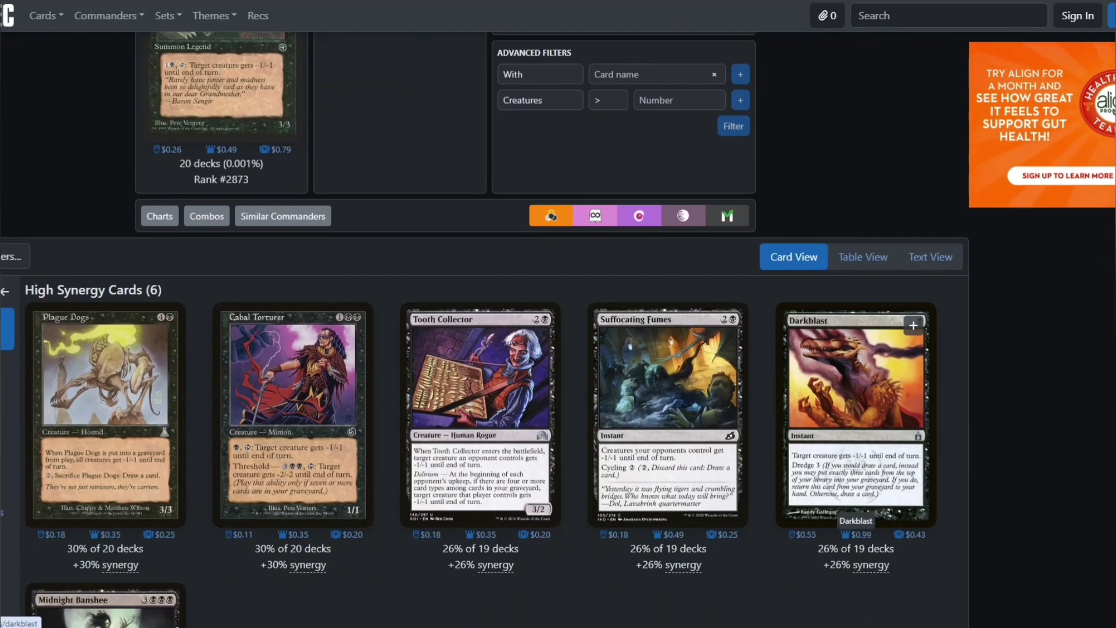
pyautogui.scroll(-15, 855, 511)
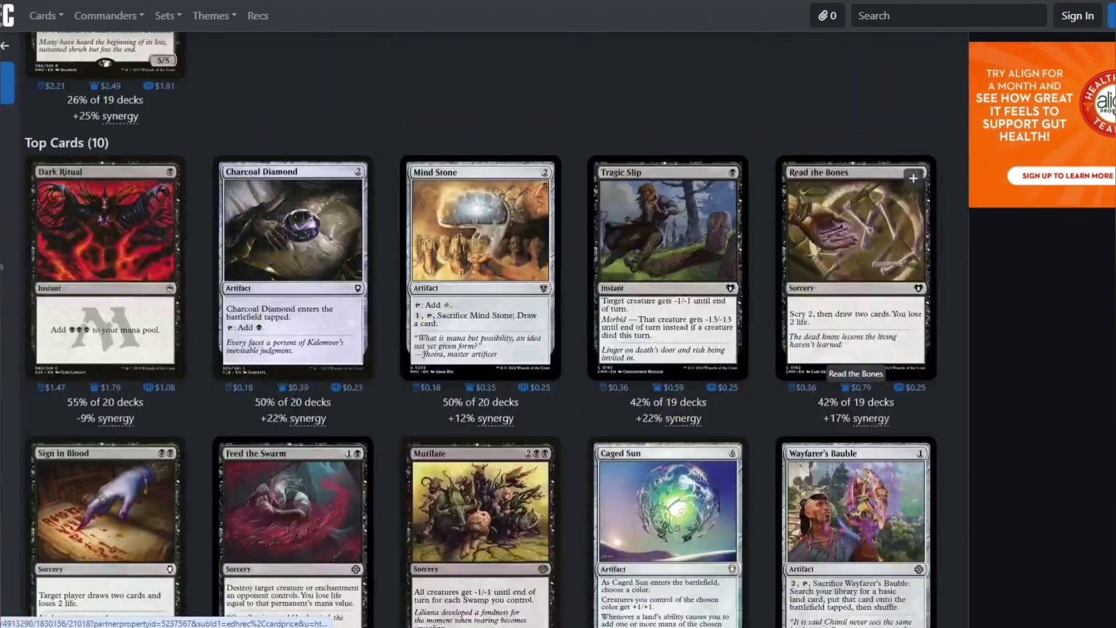
pyautogui.scroll(-20, 483, 326)
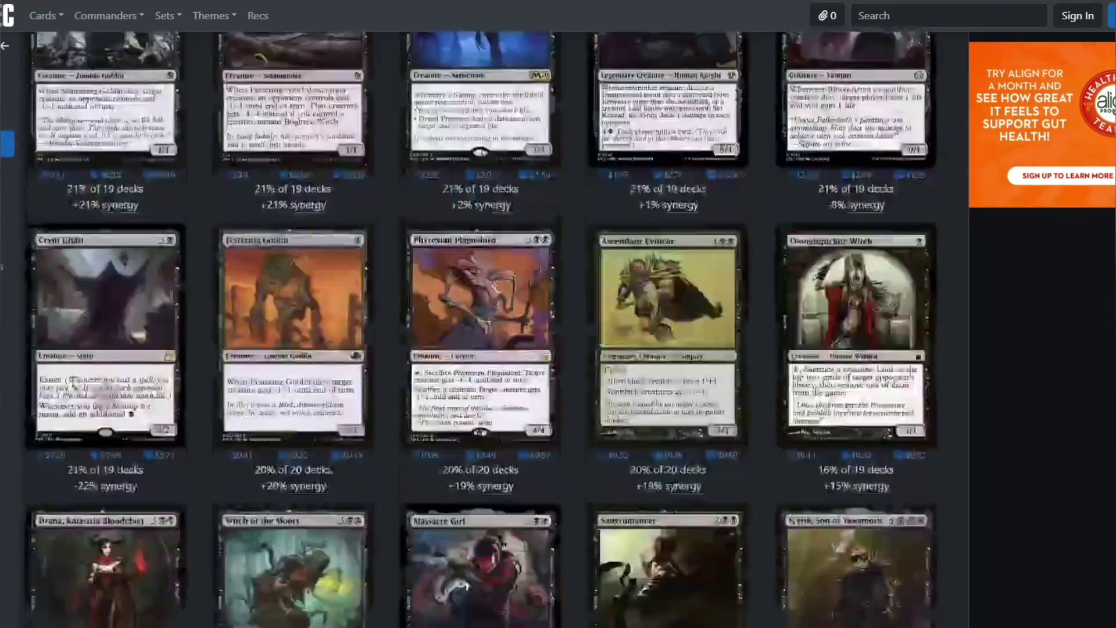
pyautogui.scroll(-13, 482, 326)
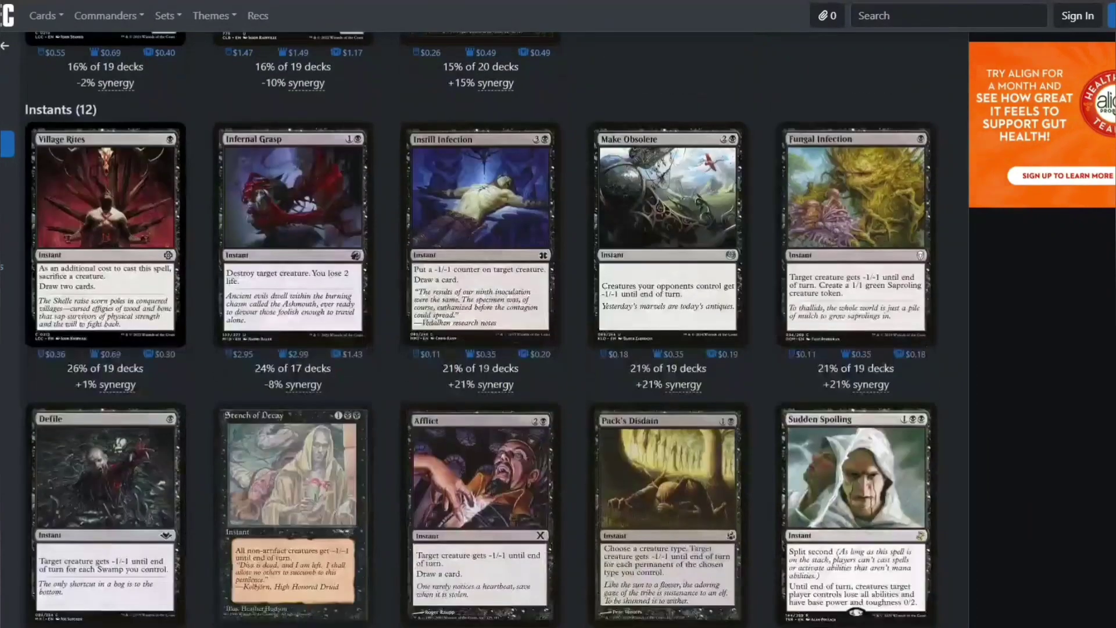
pyautogui.scroll(-1, 482, 326)
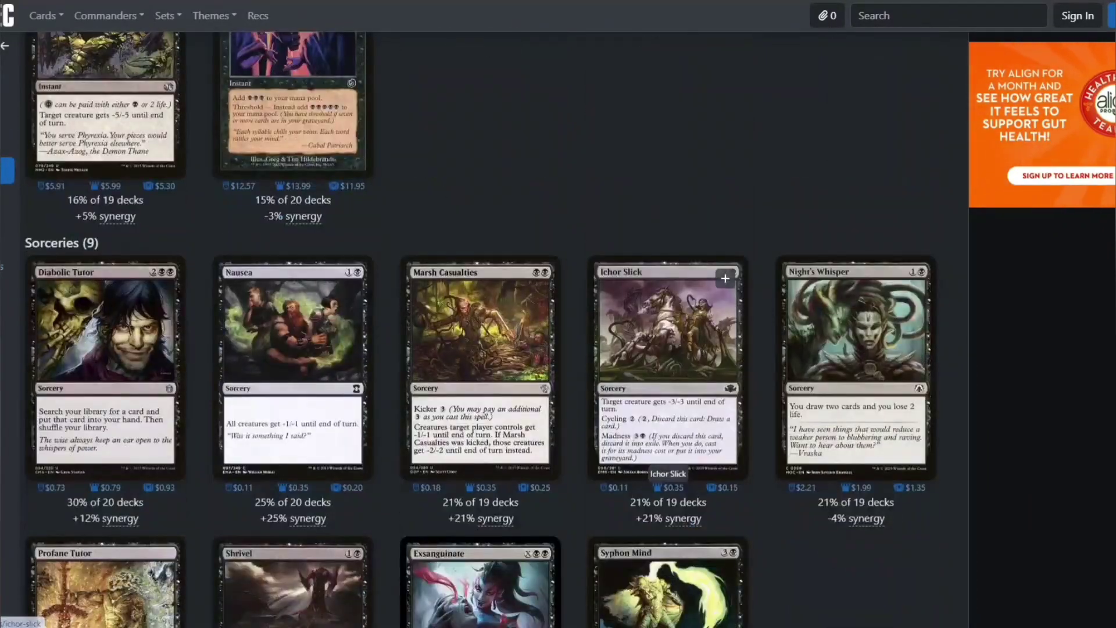
pyautogui.scroll(-6, 668, 465)
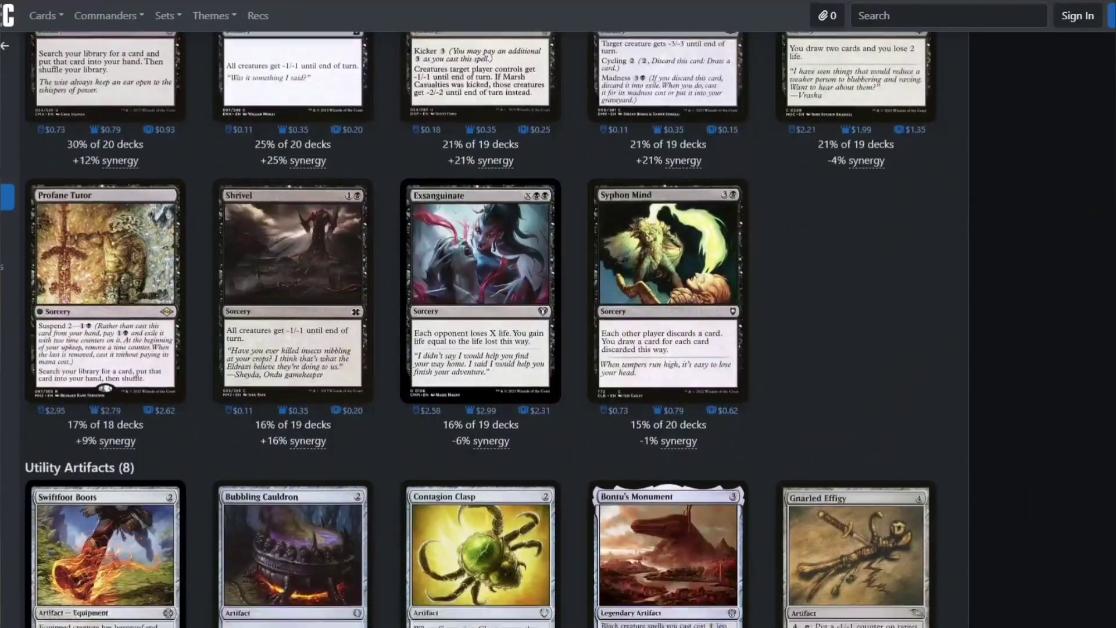
pyautogui.scroll(-4, 480, 326)
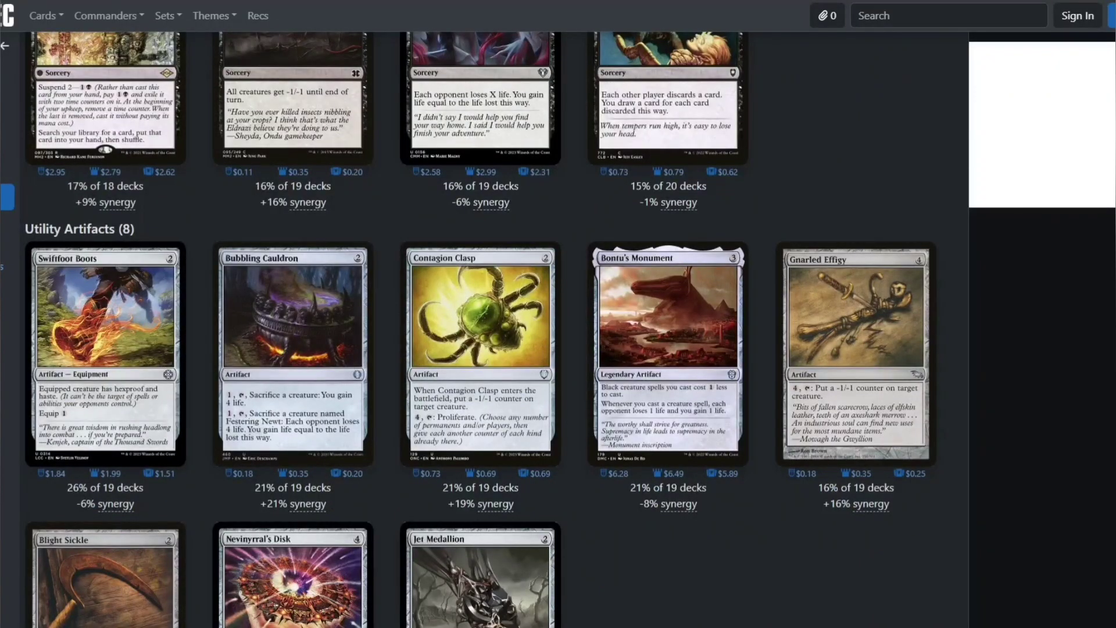
pyautogui.scroll(-7, 480, 325)
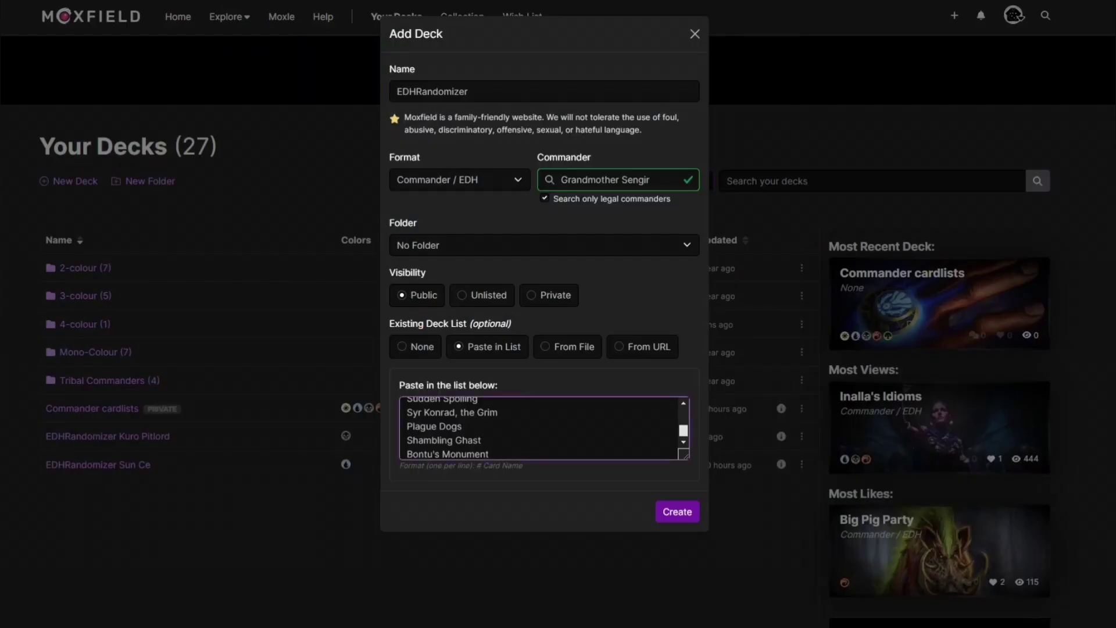
# Add Thornbite Staff to the pasted card list of the new Moxfield deck.
pyautogui.press('Return')
pyautogui.write('Thornbite Staff')
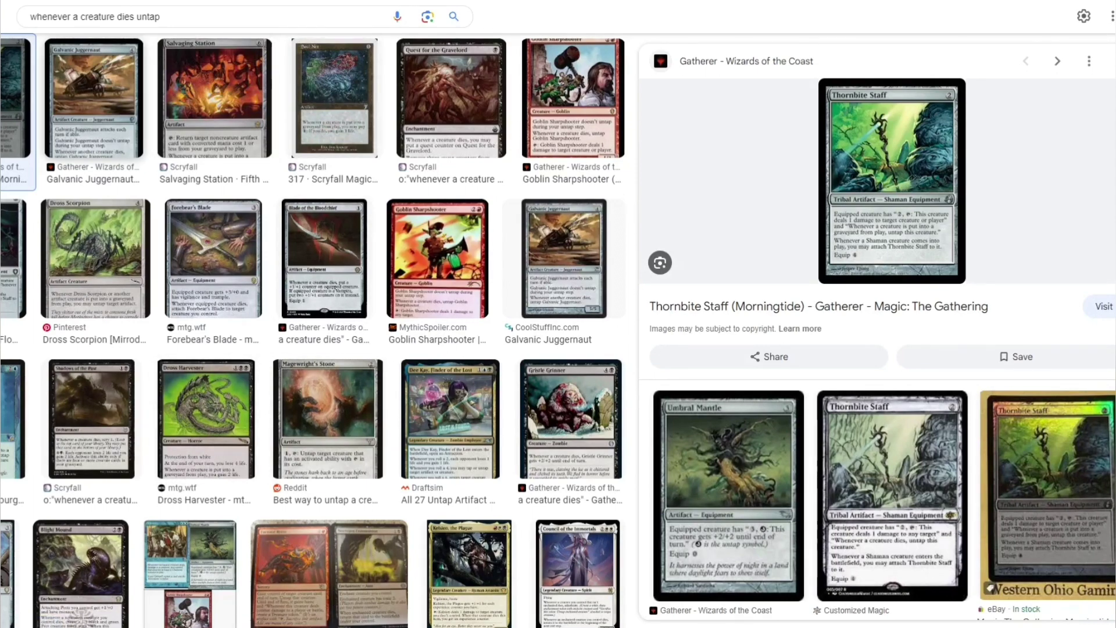
# Check Galvanic Juggernaut, Salvaging Station and Dross Harvester in the Google Images results for "whenever a creature dies untap".
pyautogui.click(94, 99)
pyautogui.click(215, 99)
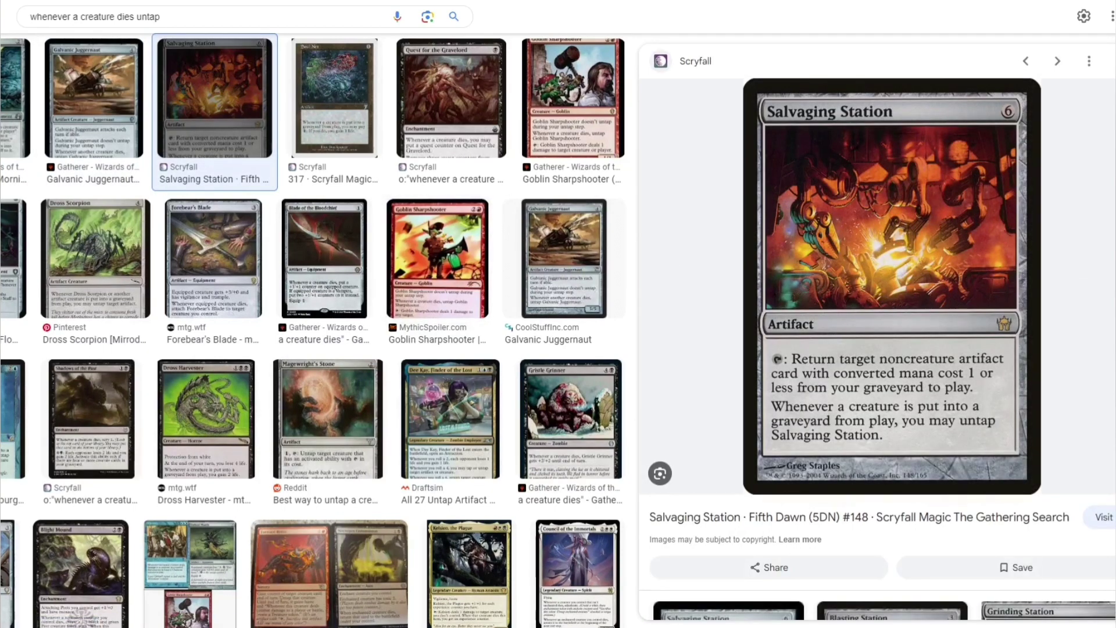
pyautogui.click(206, 419)
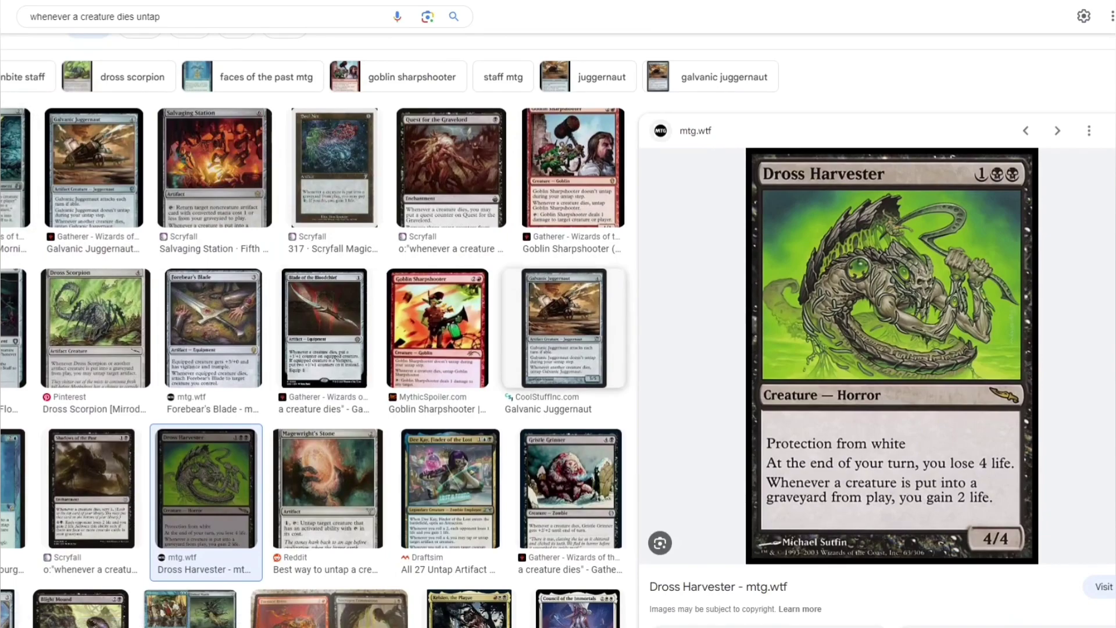
pyautogui.click(564, 328)
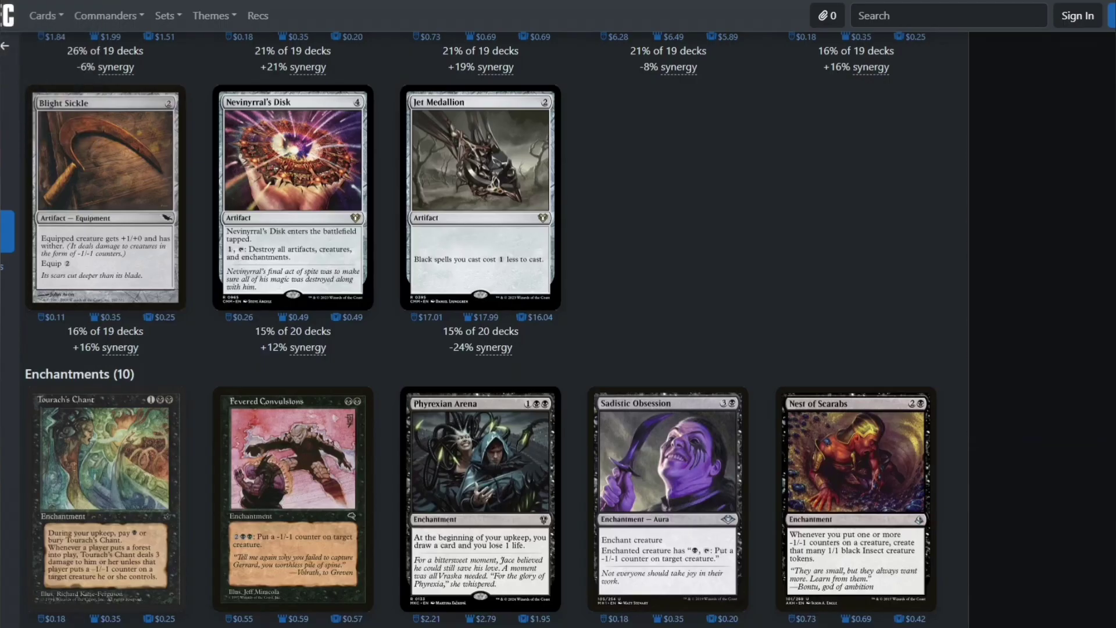
# Look over the enchantments on Grandmother Sengir's EDHREC page, returning through the utility artifacts, sorceries, instants and creatures to the page's beginning.
pyautogui.scroll(-3, 854, 401)
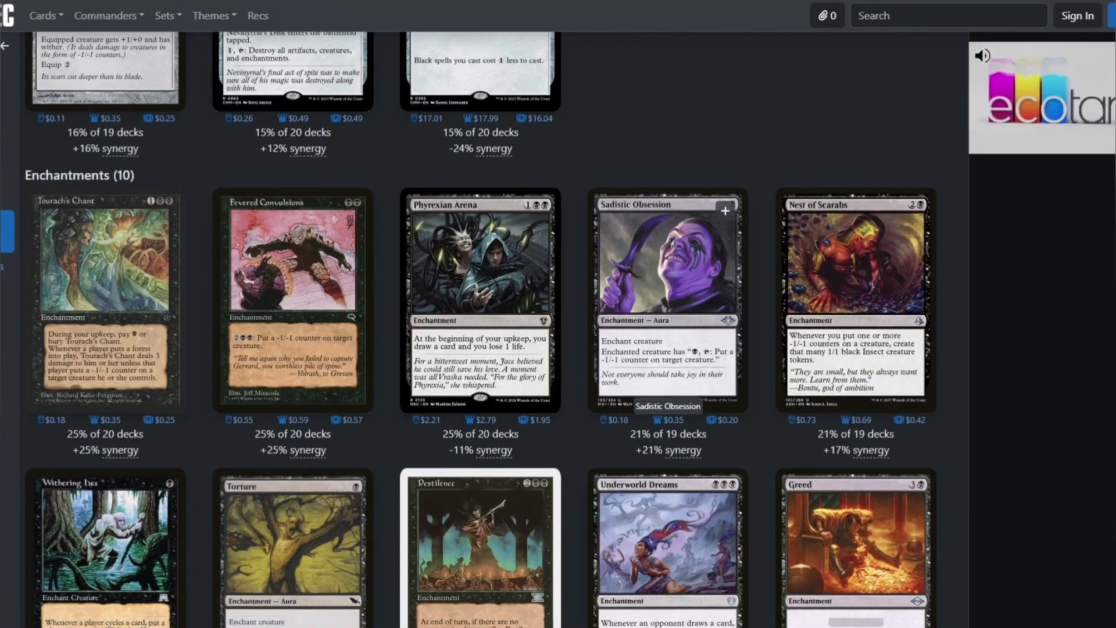
pyautogui.scroll(-10, 669, 349)
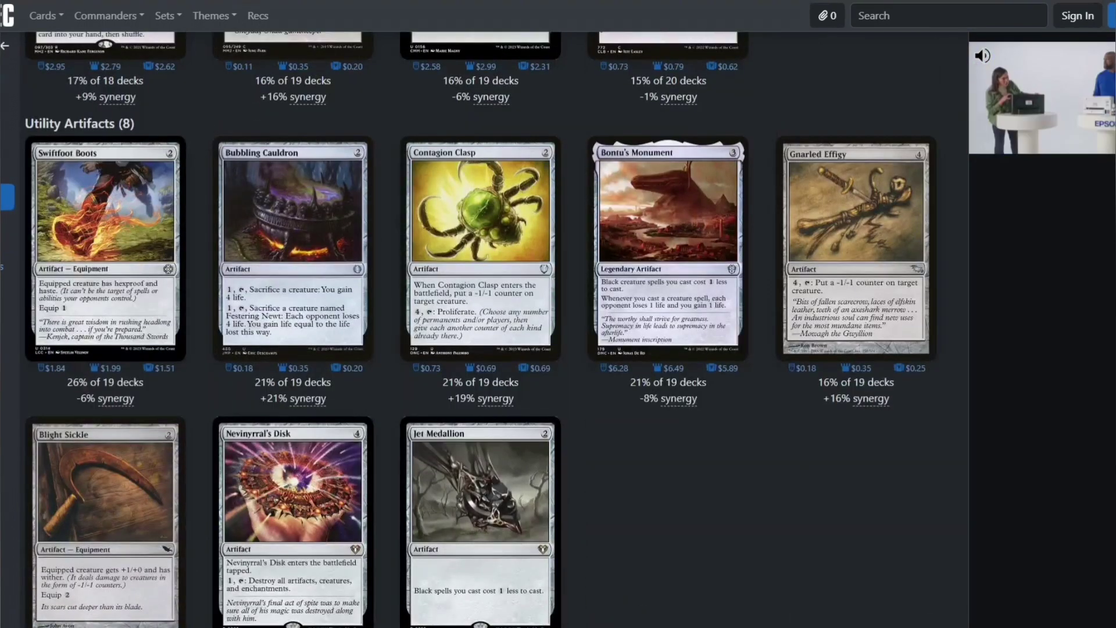
pyautogui.scroll(4, 854, 279)
pyautogui.scroll(5, 855, 279)
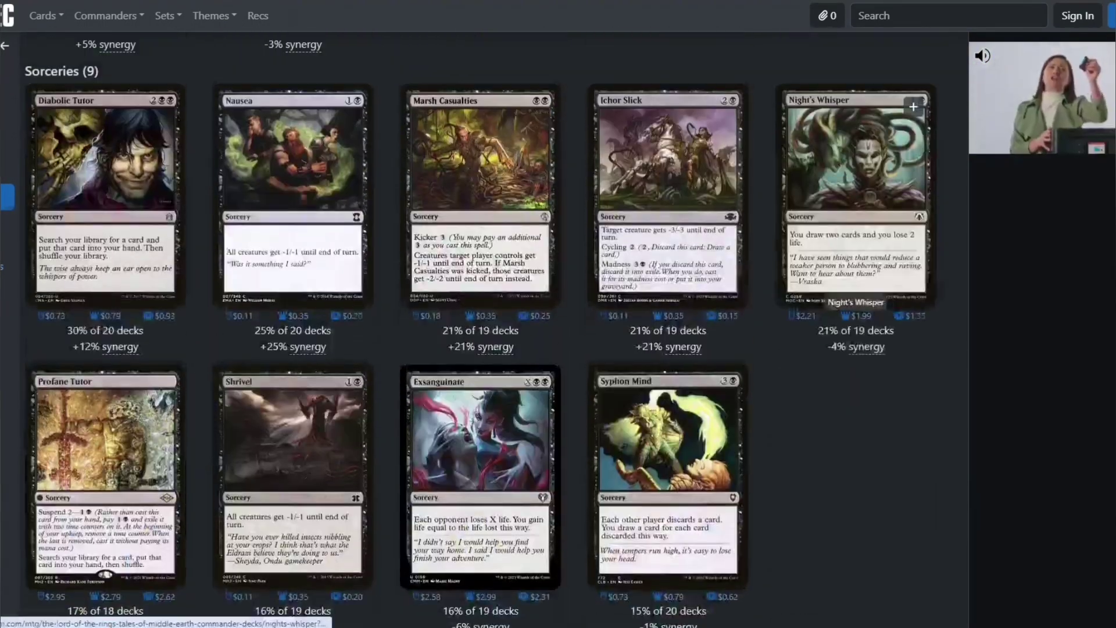
pyautogui.scroll(12, 855, 293)
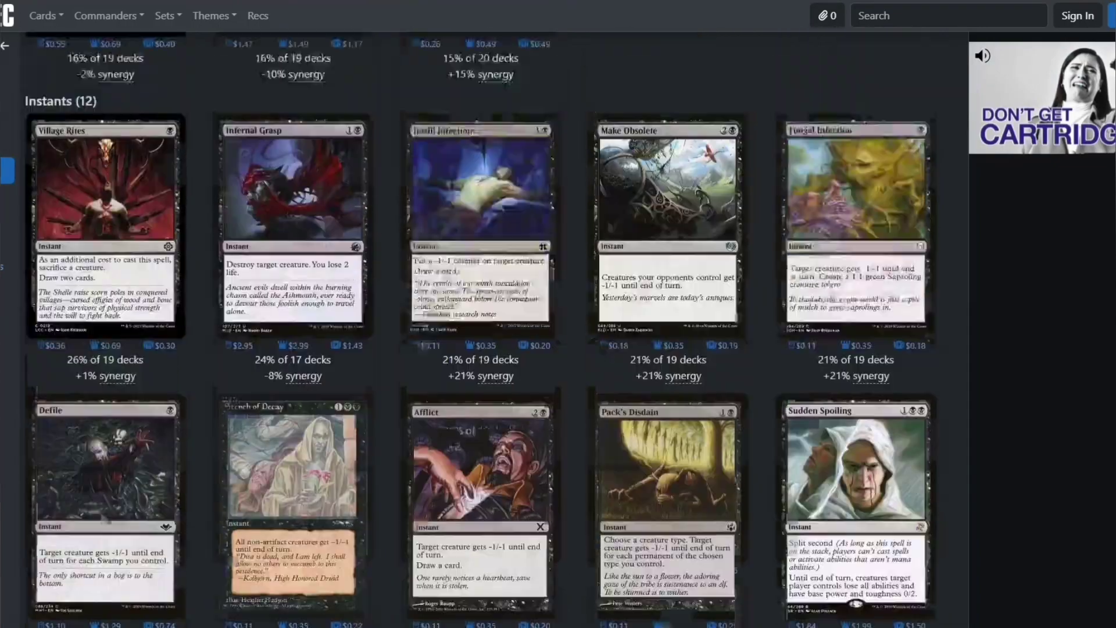
pyautogui.scroll(12, 482, 326)
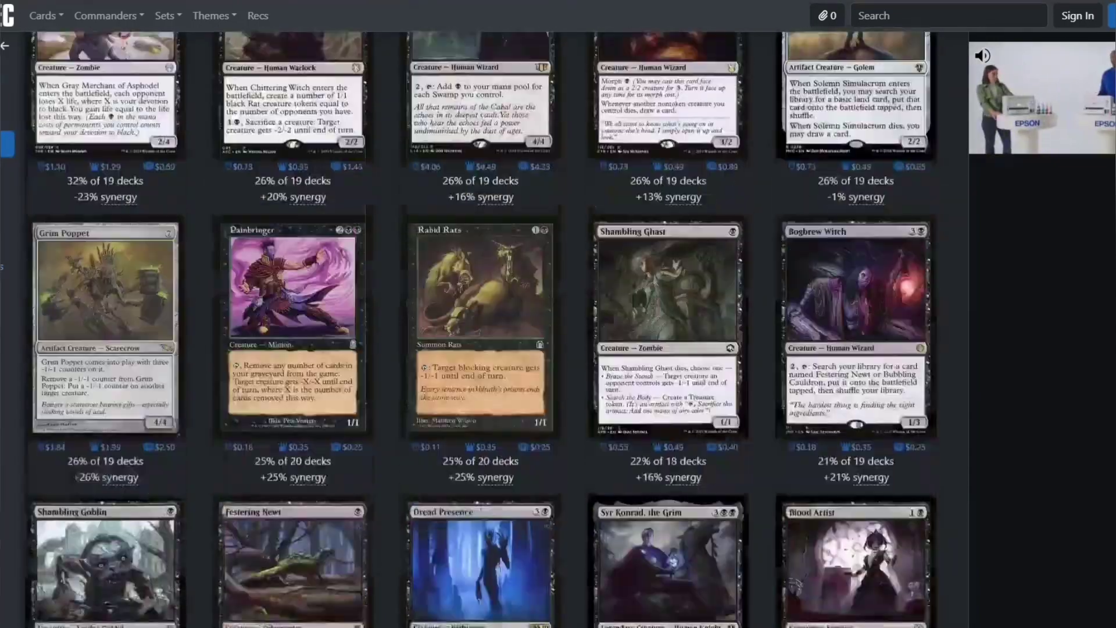
pyautogui.scroll(12, 482, 325)
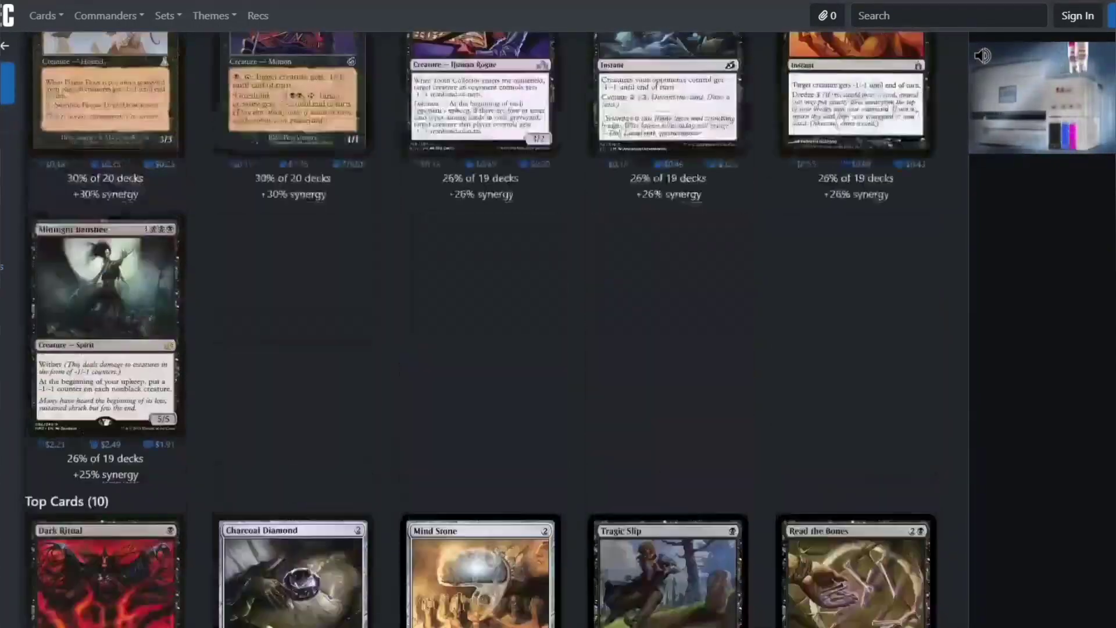
pyautogui.scroll(10, 483, 326)
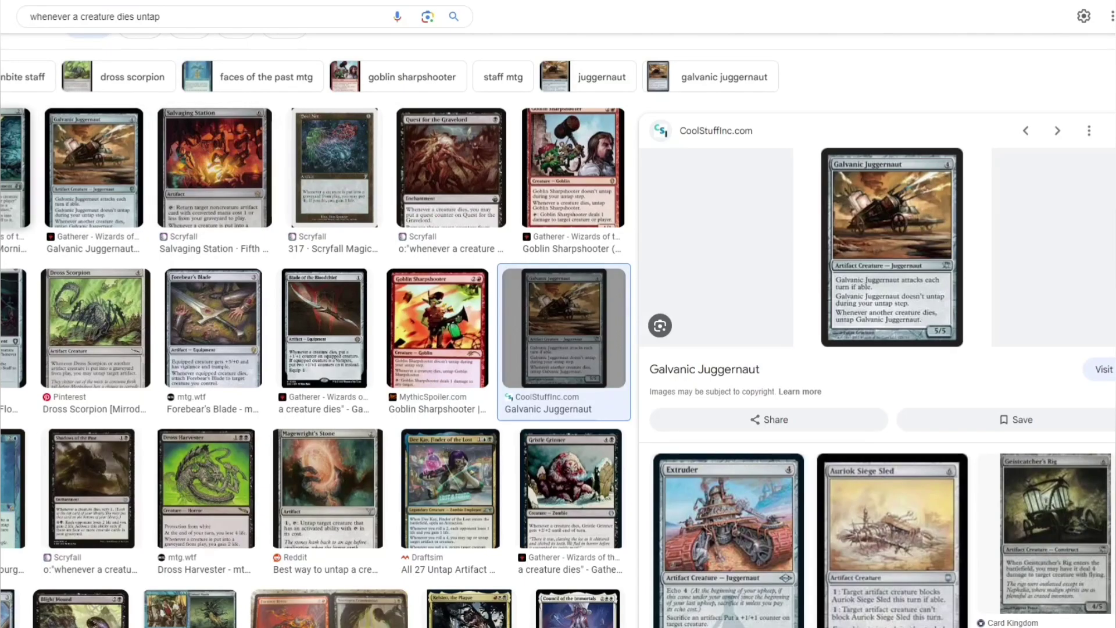
# View Thornbite Staff in the Google Images results and add Basilisk Collar to the new Moxfield deck's pasted card list.
pyautogui.click(16, 168)
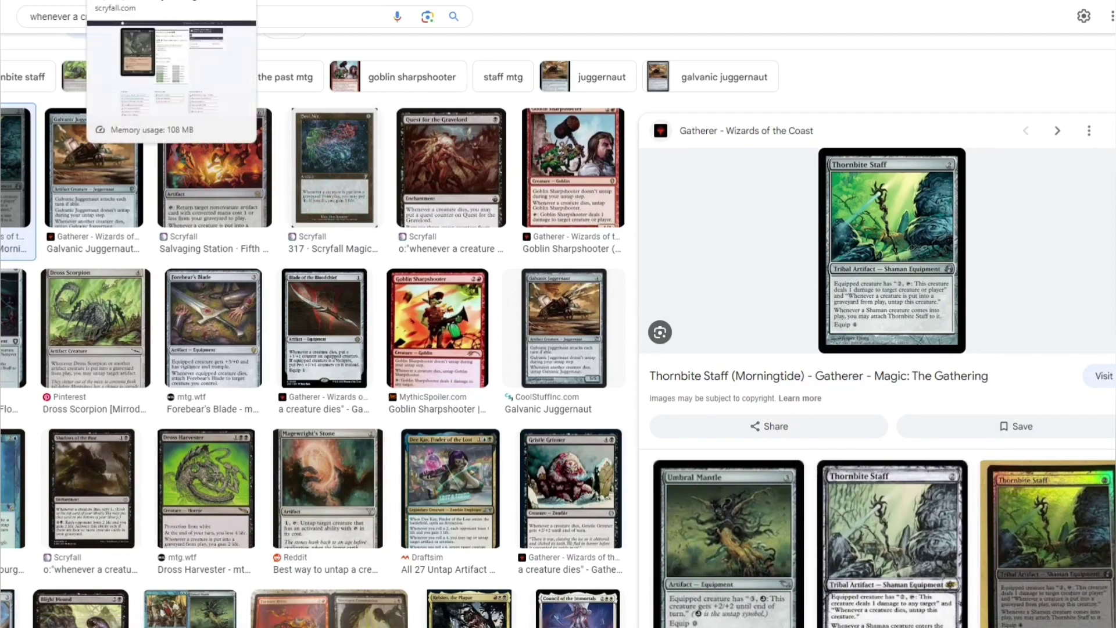
pyautogui.click(273, 1)
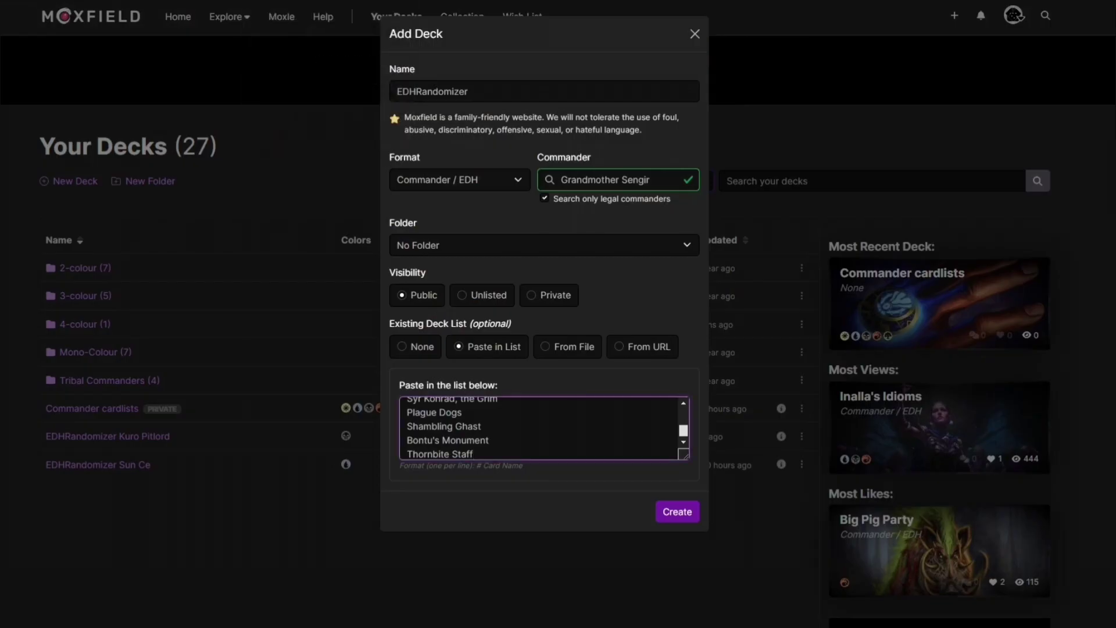
pyautogui.press('Return')
pyautogui.write('Basilisk Collar')
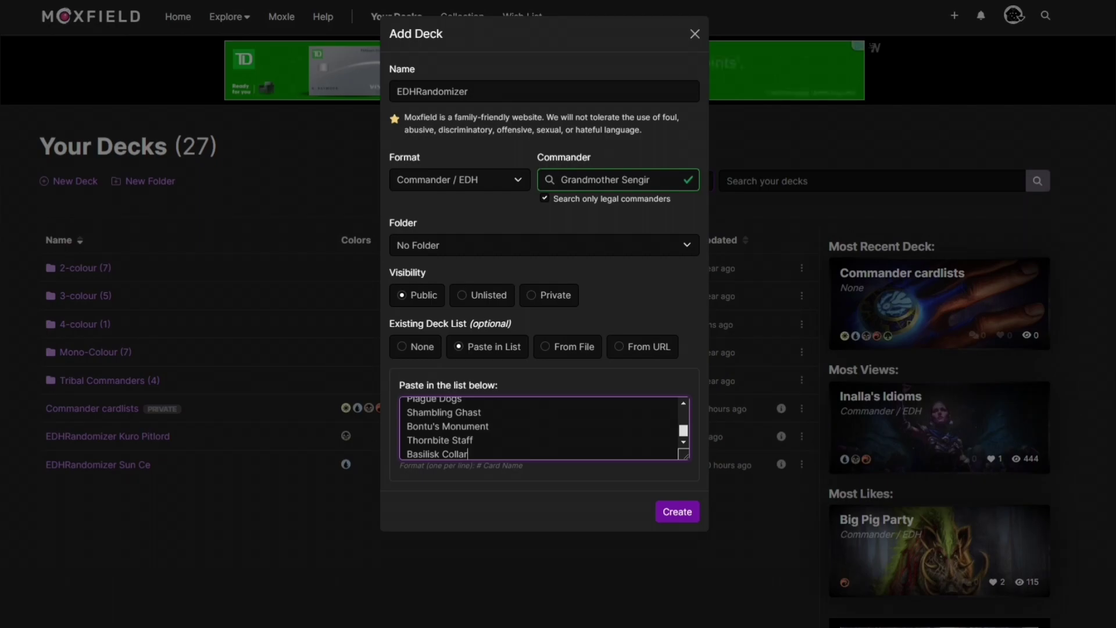
# Check the Top Cards section on EDHREC and add Mutilate and Feed the Swarm to the Moxfield deck's pasted card list.
pyautogui.hotkey('ctrl', 'Tab')
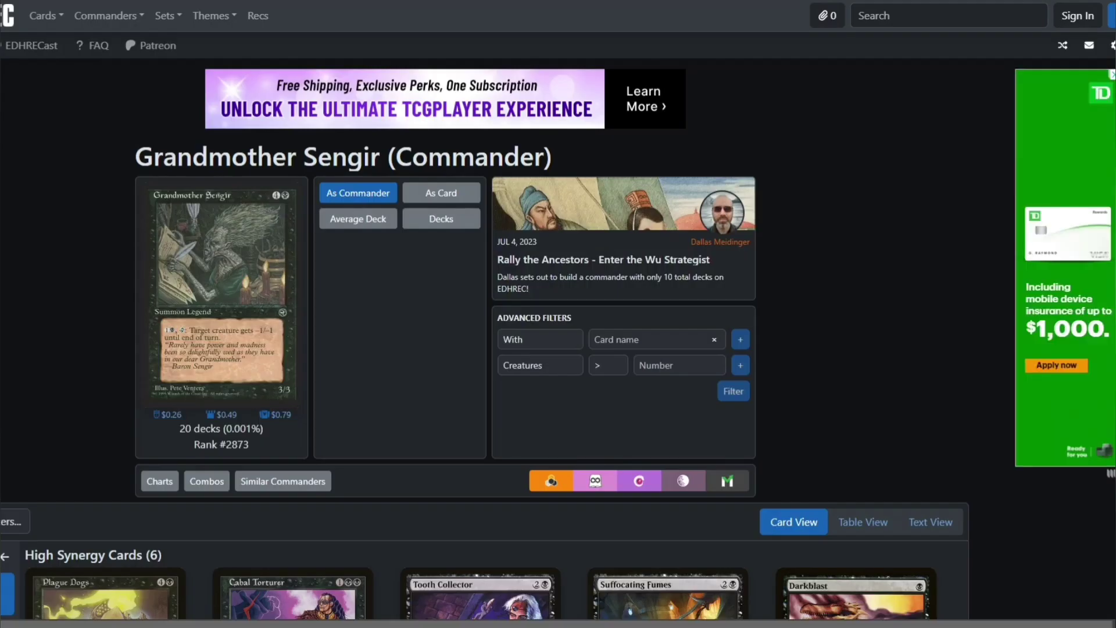
pyautogui.scroll(-10, 558, 326)
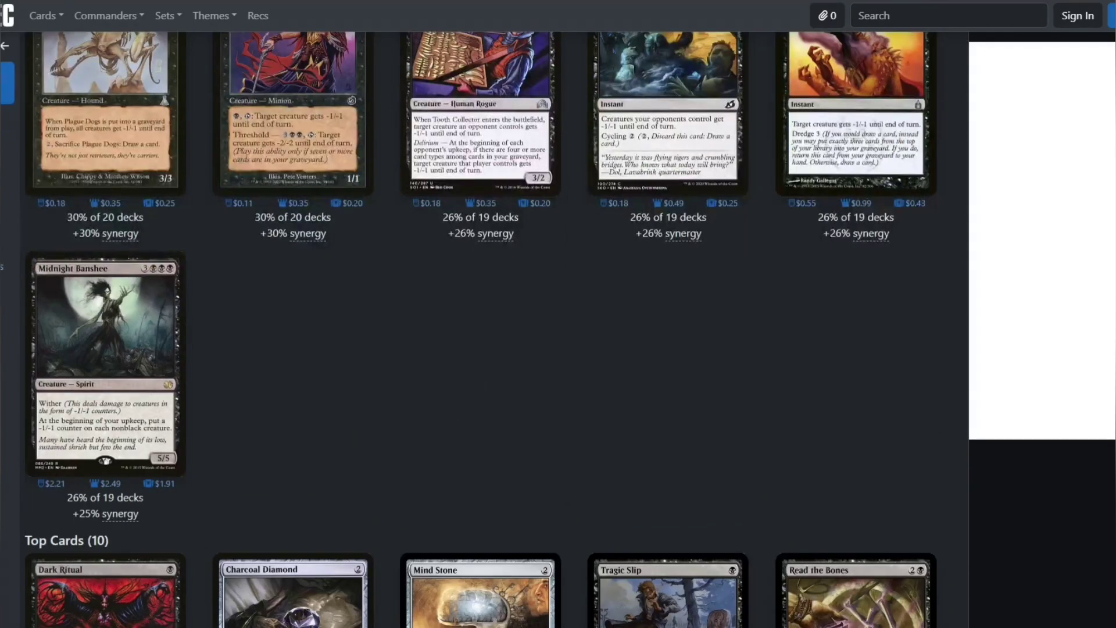
pyautogui.scroll(-7, 465, 361)
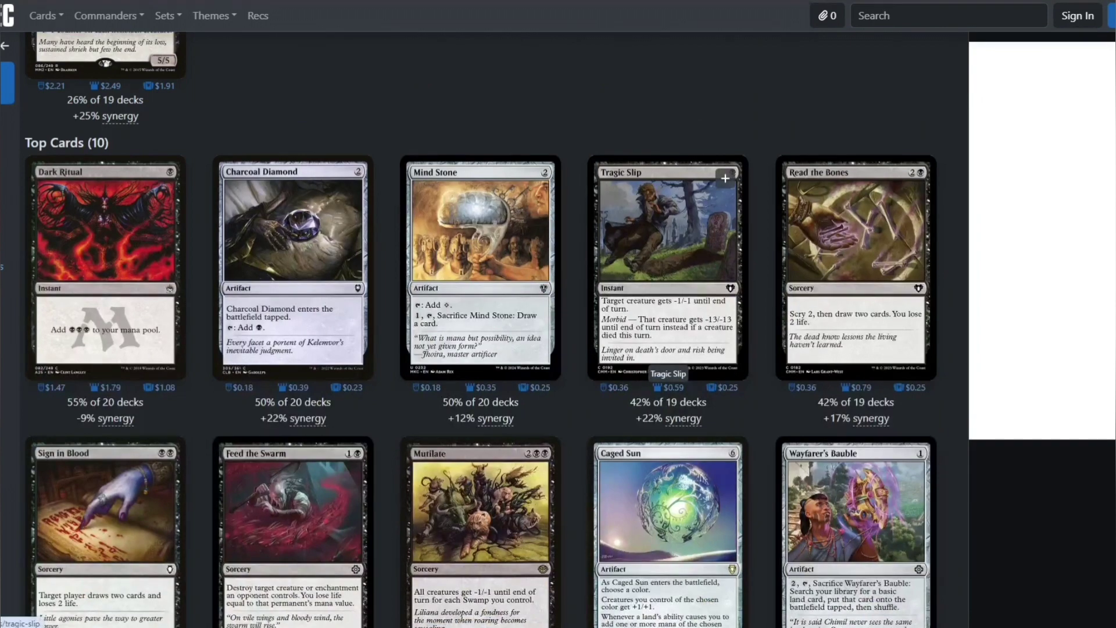
pyautogui.scroll(-1, 480, 363)
pyautogui.scroll(-1, 480, 576)
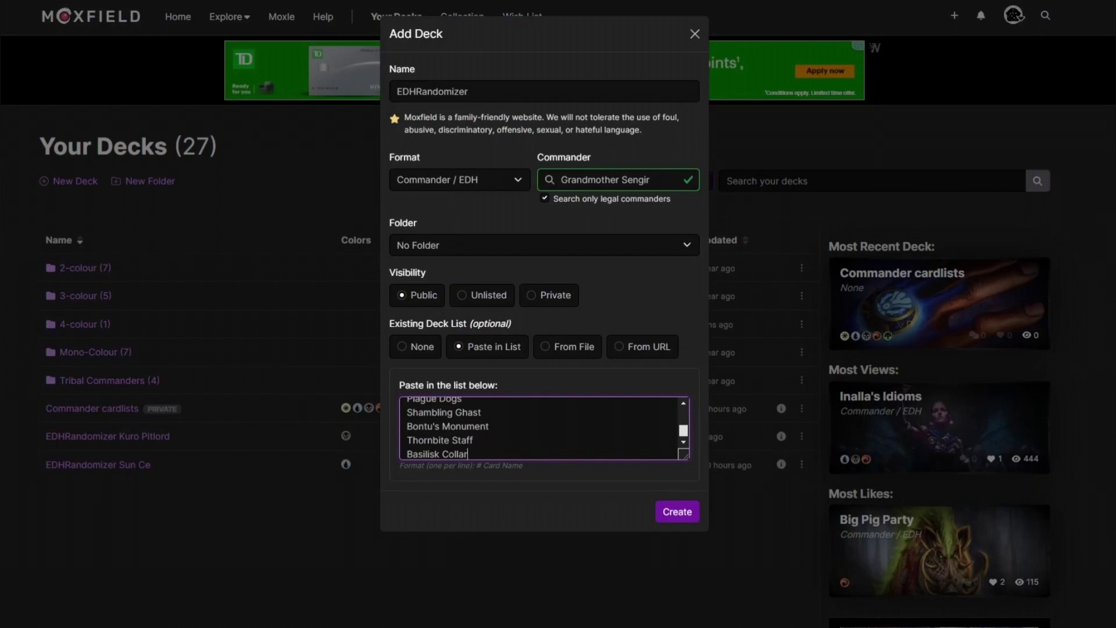
pyautogui.press('Return')
pyautogui.write('Mutil')
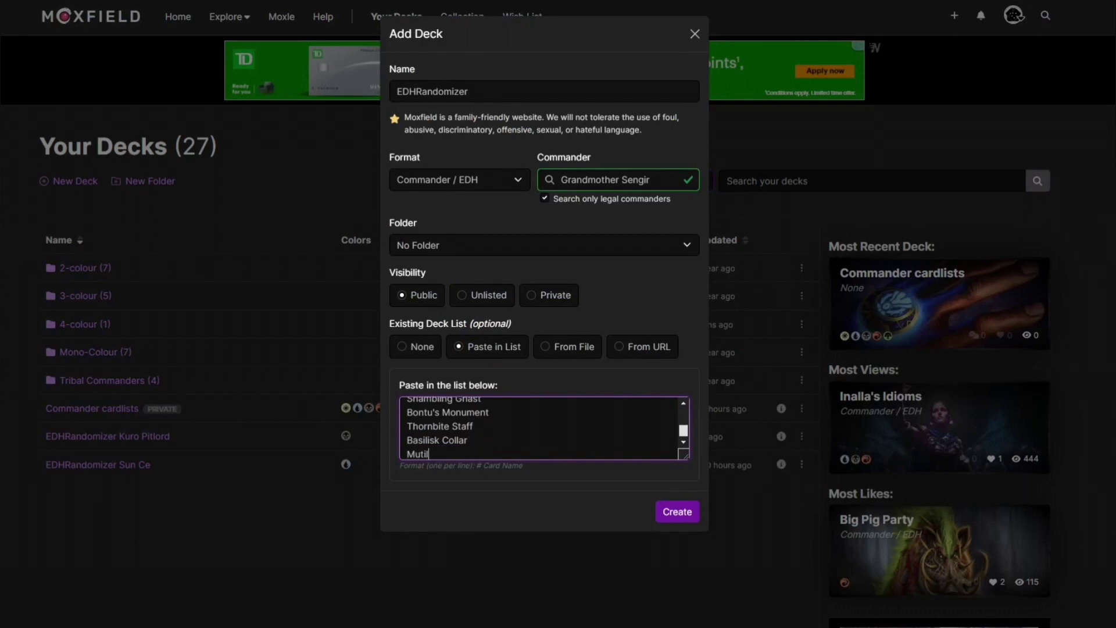
pyautogui.write('ate')
pyautogui.press('Return')
pyautogui.write('Feed the')
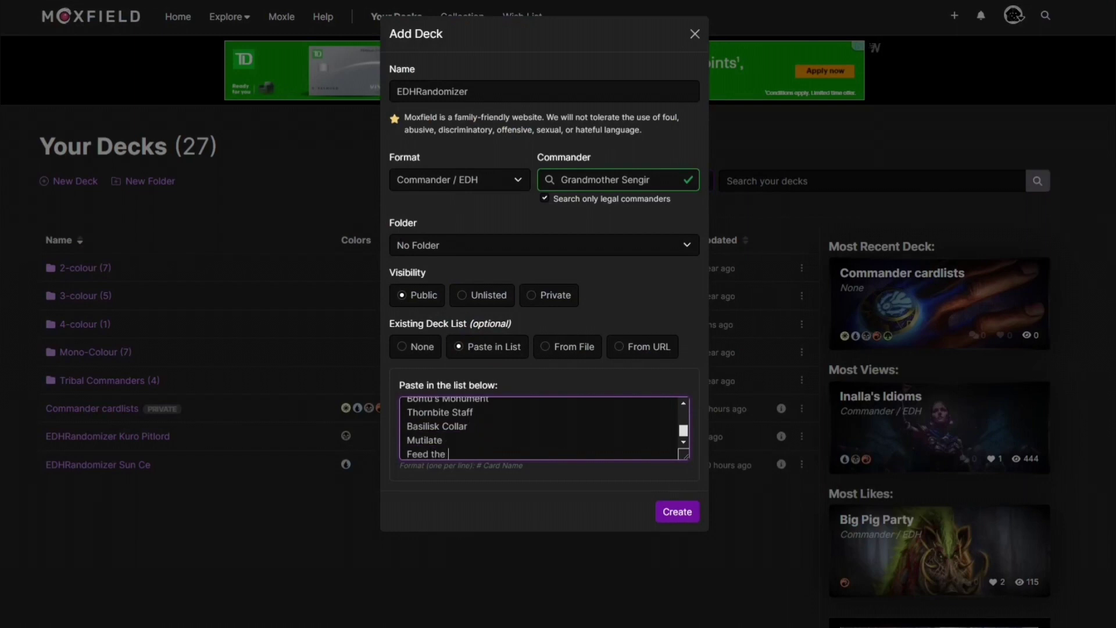
pyautogui.write(' Swarm')
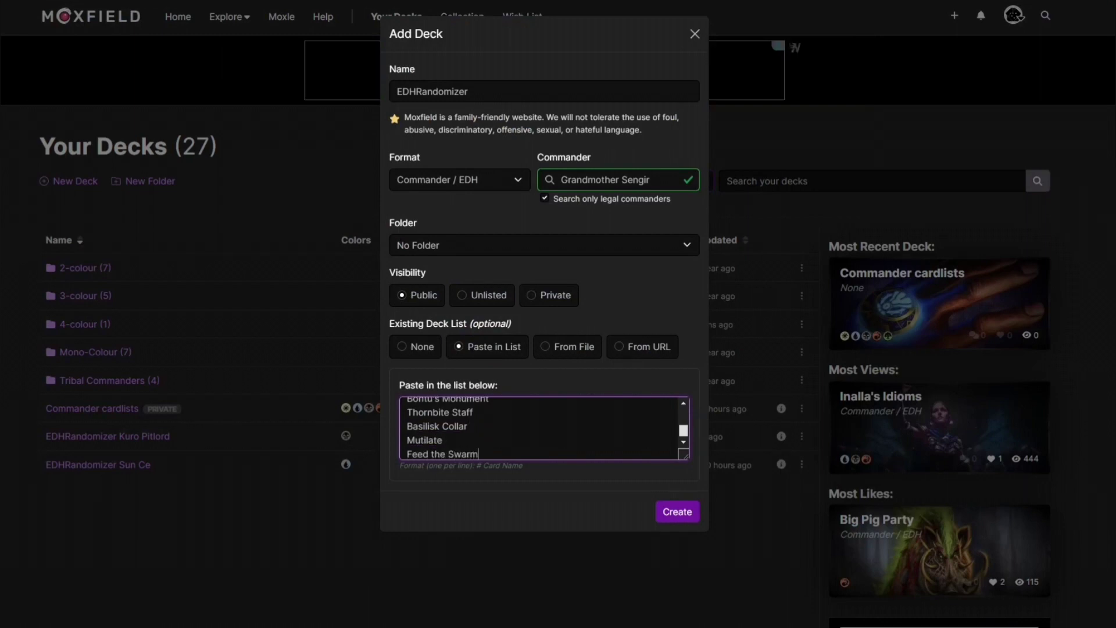
# Go through the Creatures section on EDHREC and add Drana, Kalastria Bloodchief to the Moxfield deck's pasted card list.
pyautogui.hotkey('alt', 'Tab')
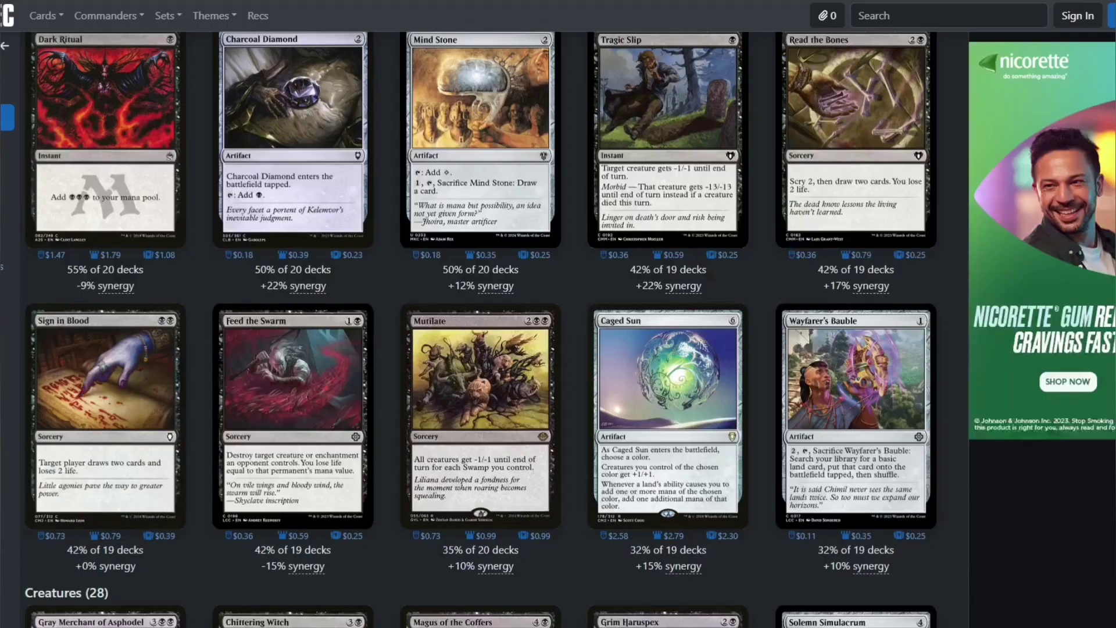
pyautogui.scroll(1, 292, 511)
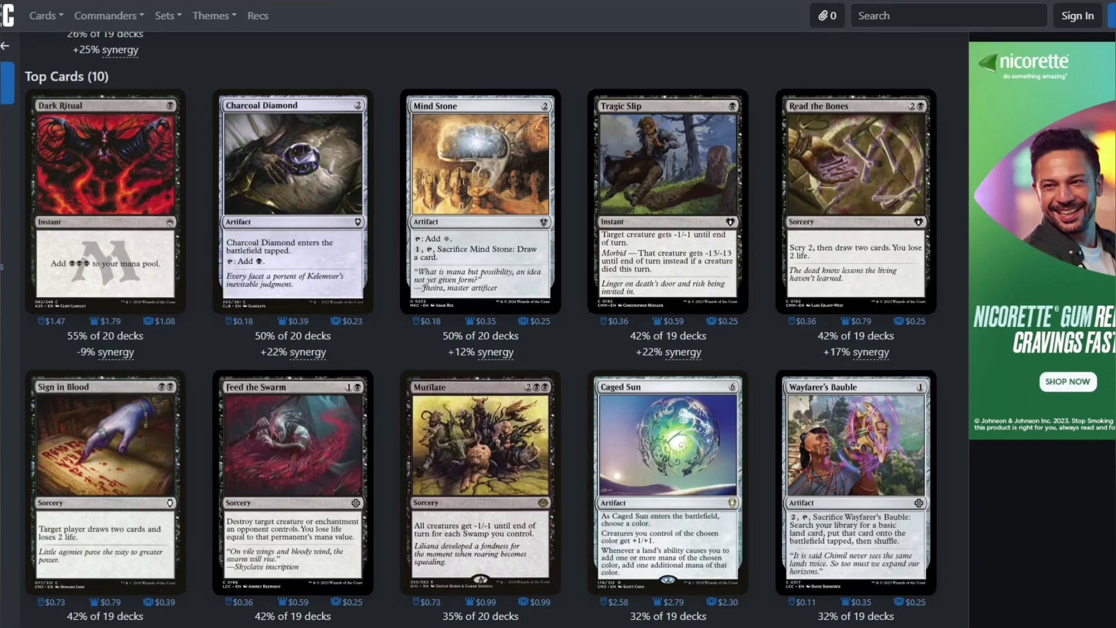
pyautogui.scroll(-4, 482, 326)
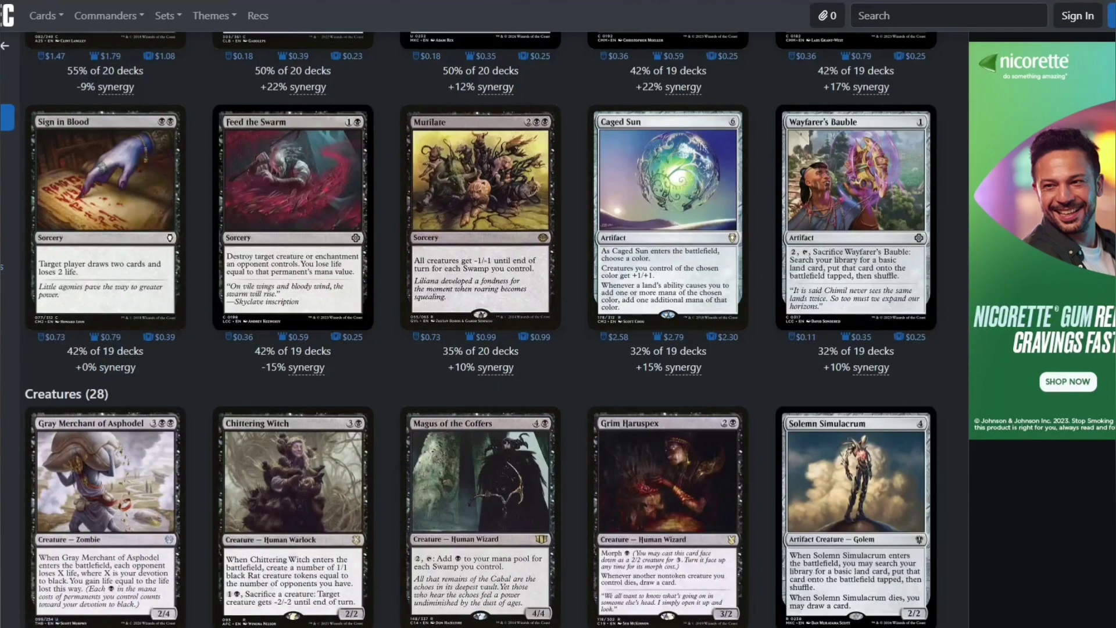
pyautogui.scroll(-10, 482, 581)
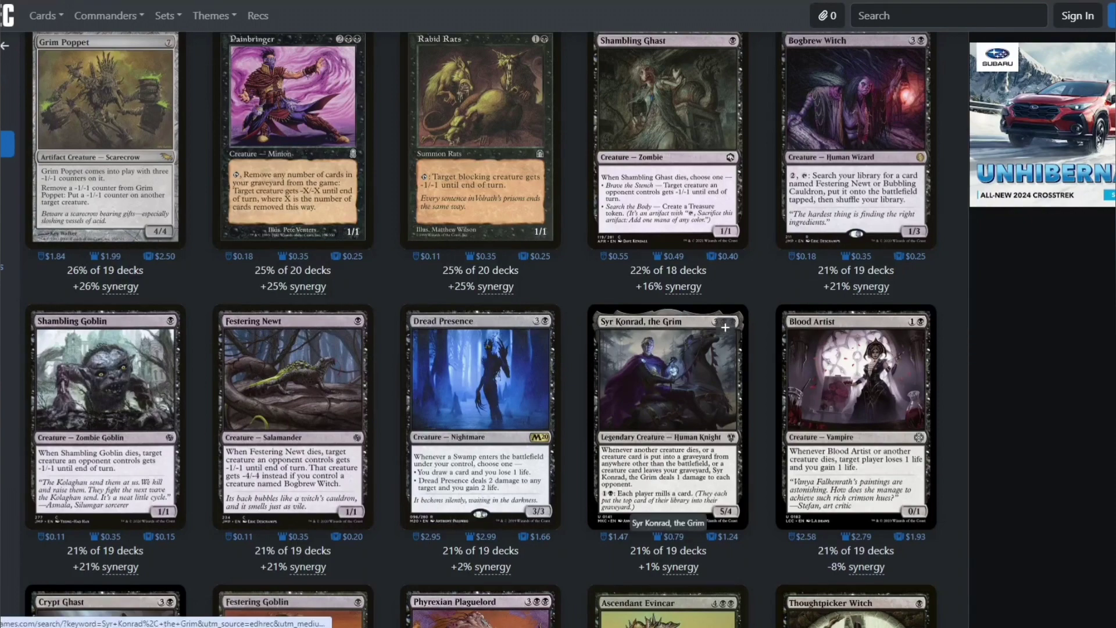
pyautogui.scroll(-2, 477, 506)
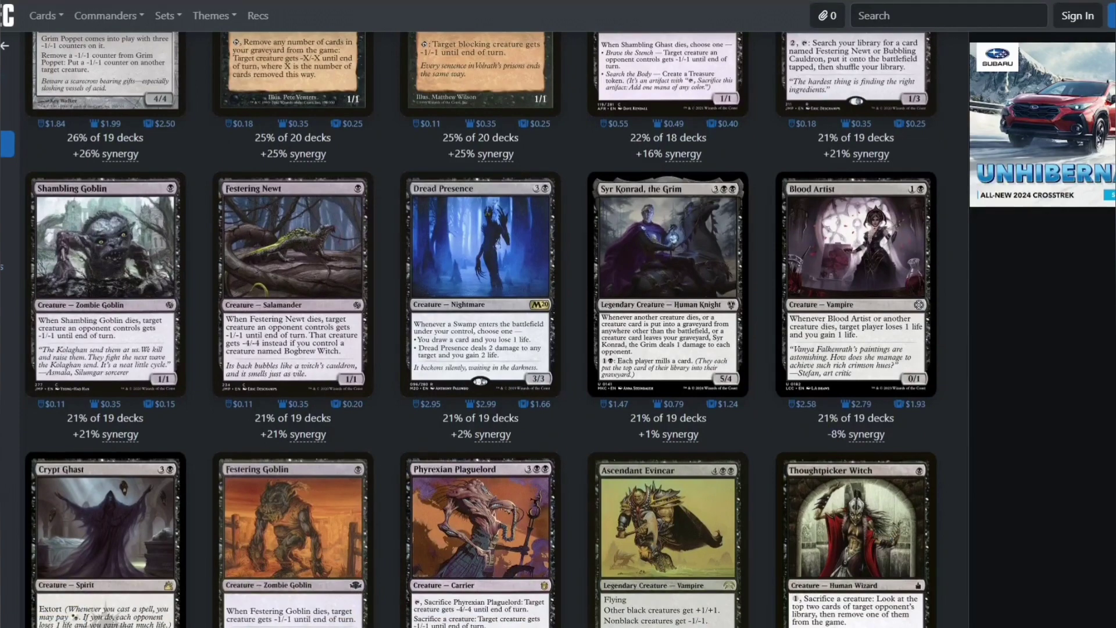
pyautogui.scroll(-1, 481, 329)
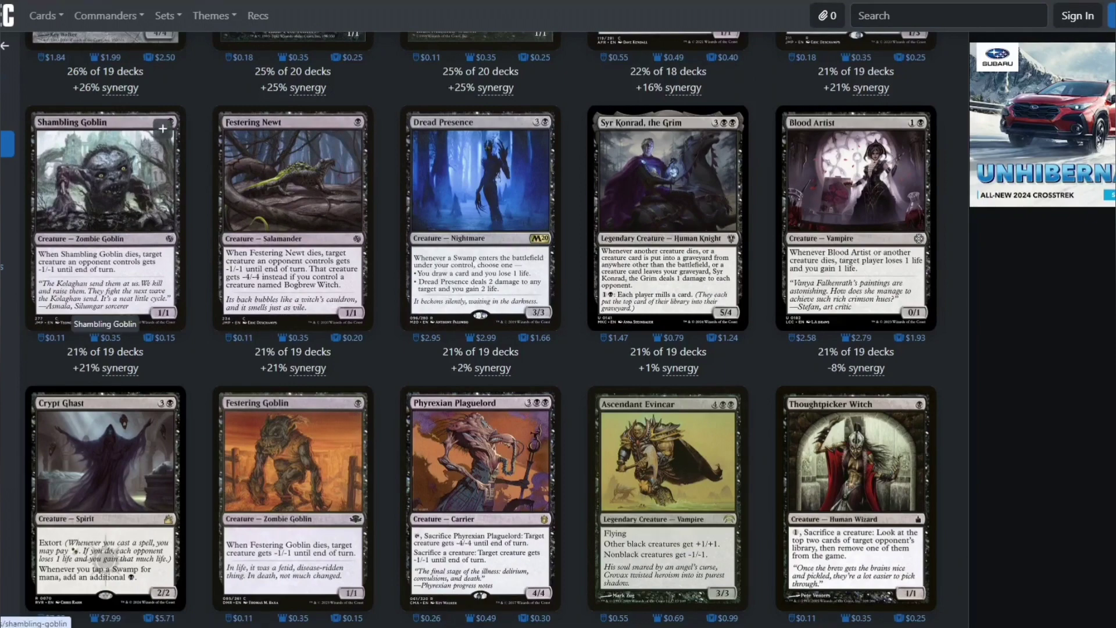
pyautogui.scroll(-2, 261, 456)
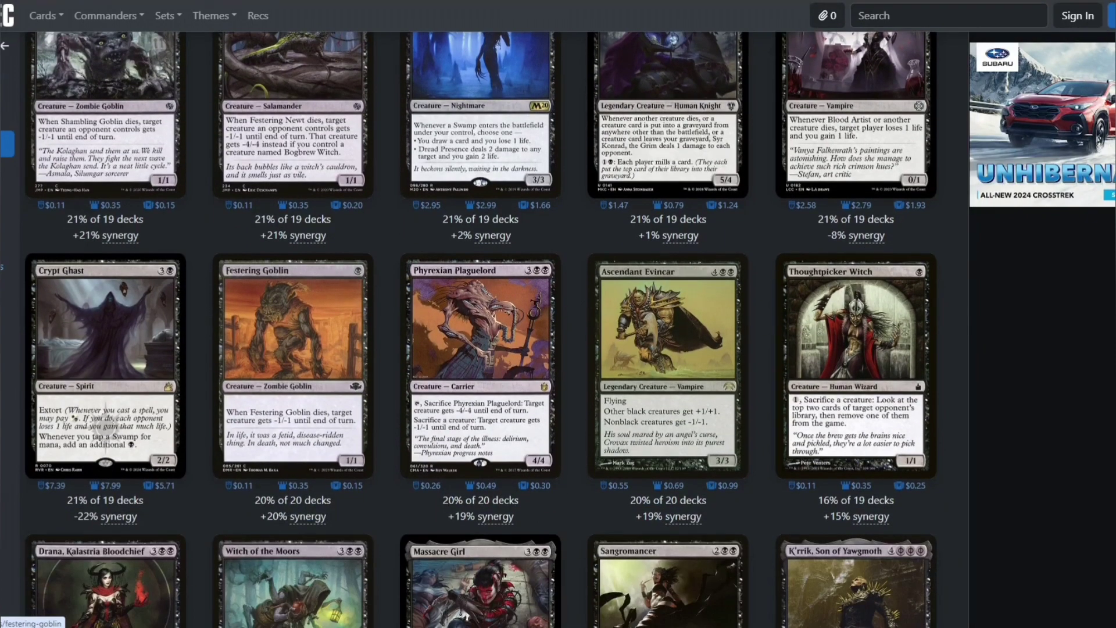
pyautogui.scroll(-3, 261, 459)
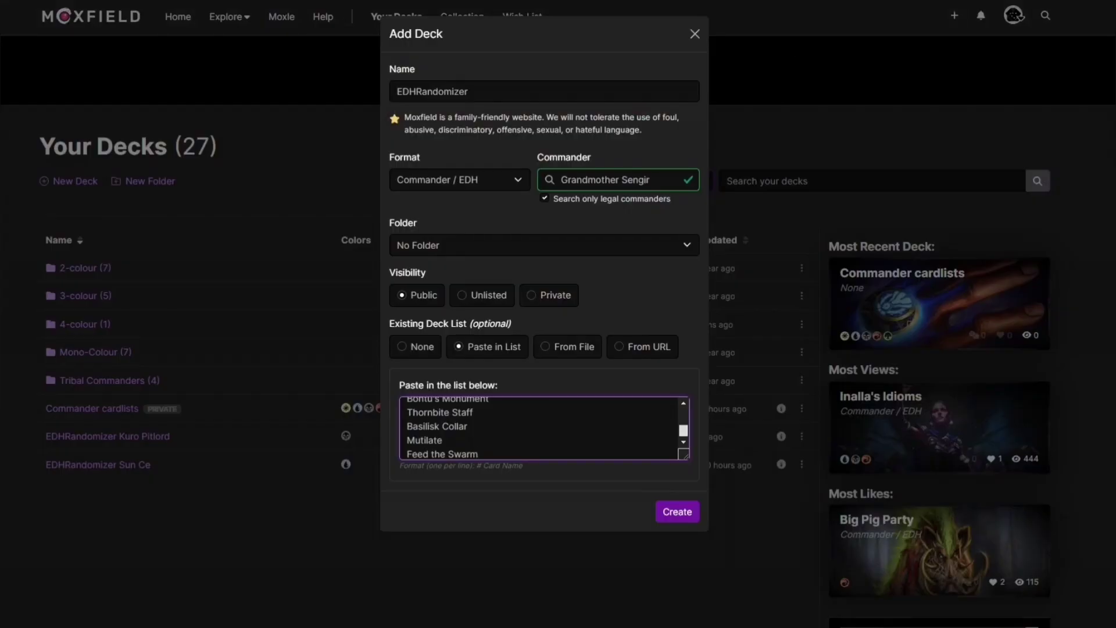
pyautogui.press('Return')
pyautogui.write('Dran')
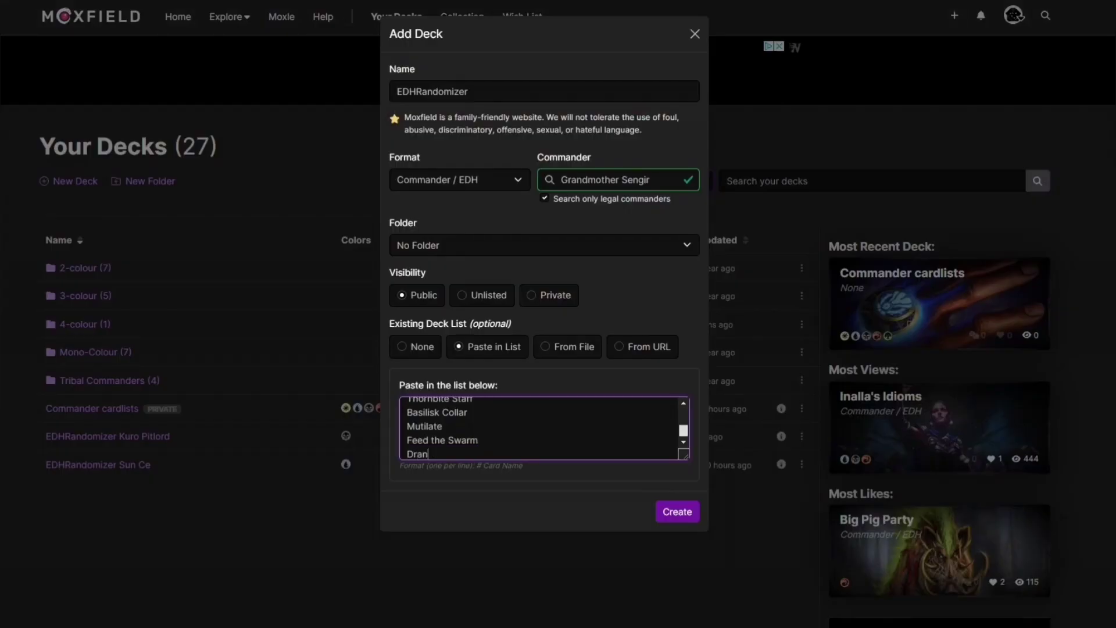
pyautogui.write('a,')
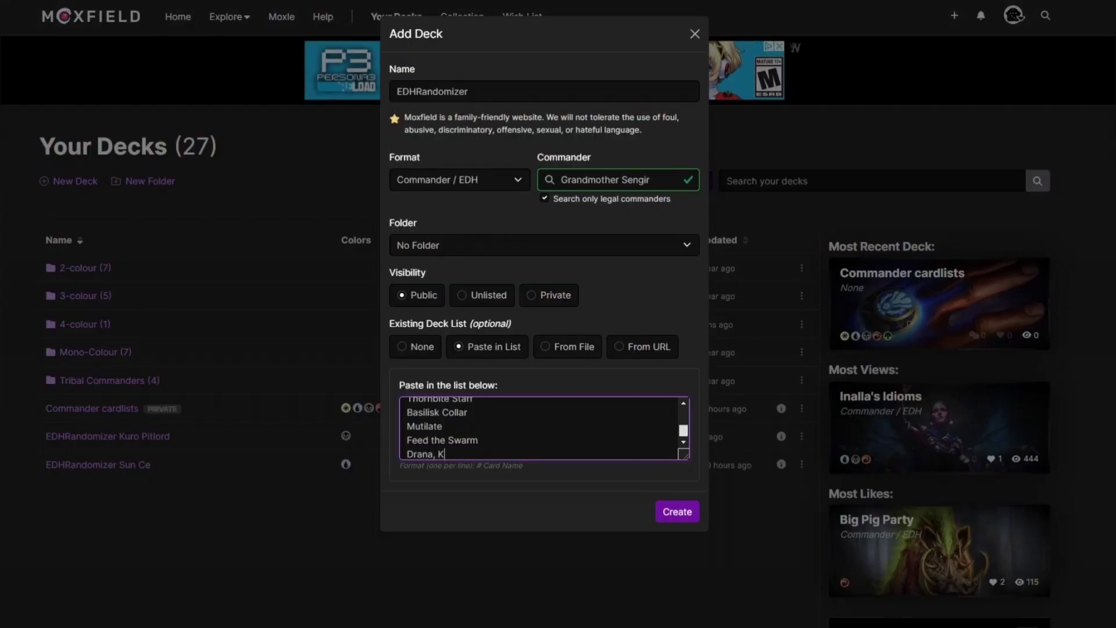
pyautogui.write(' Kalastria')
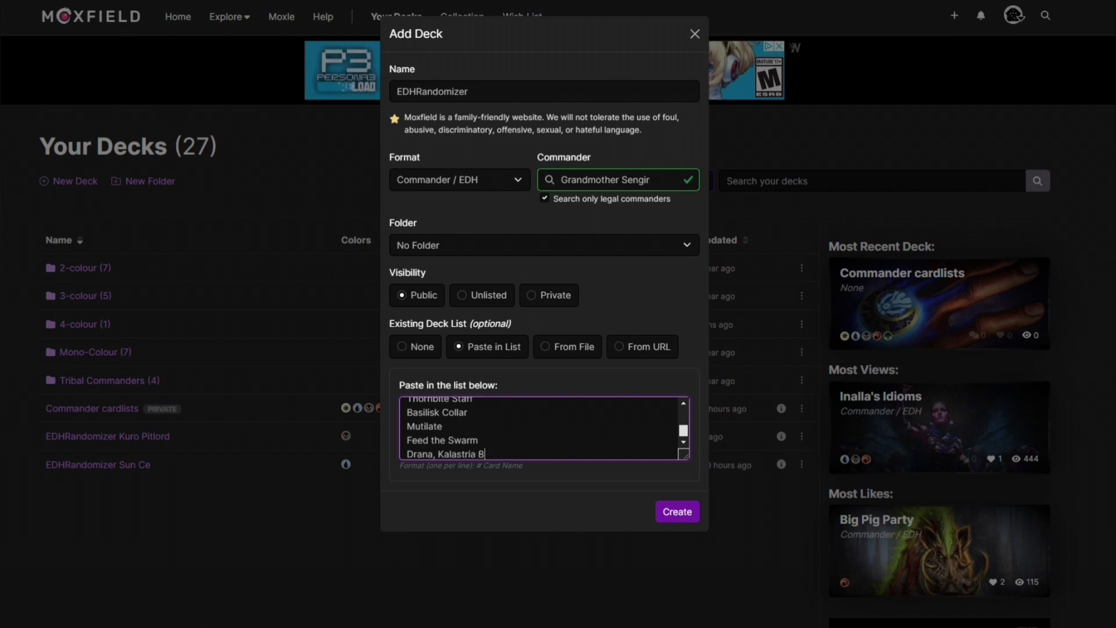
pyautogui.write(' Bloodchief')
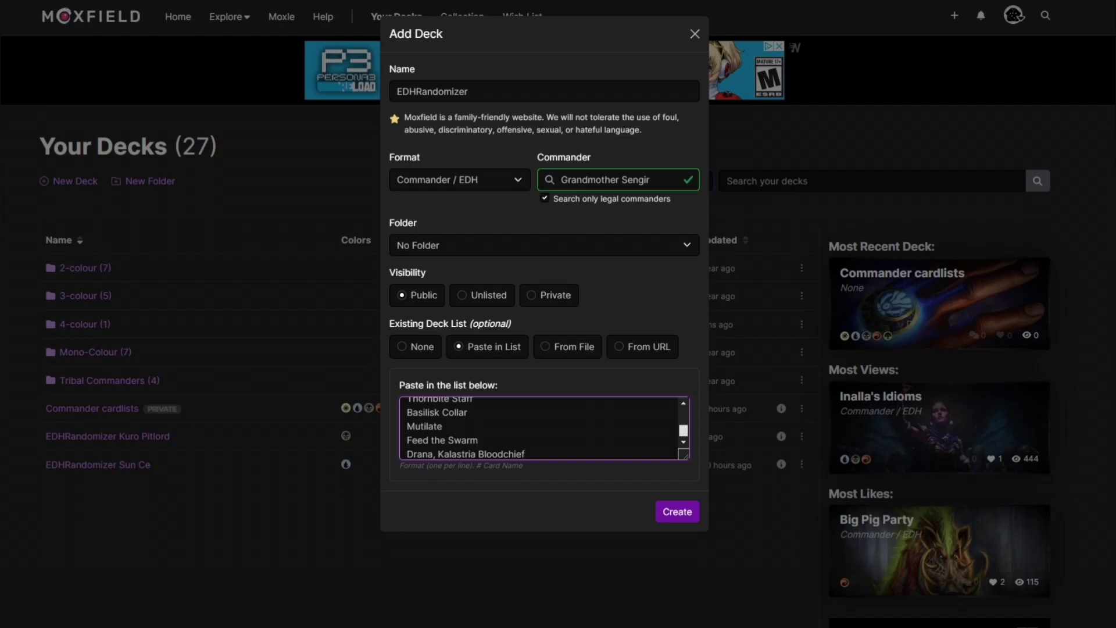
# Review Grandmother Sengir's EDHREC page from the creatures back to the High Synergy Cards section and down through the creatures to the instants.
pyautogui.hotkey('alt', 'Tab')
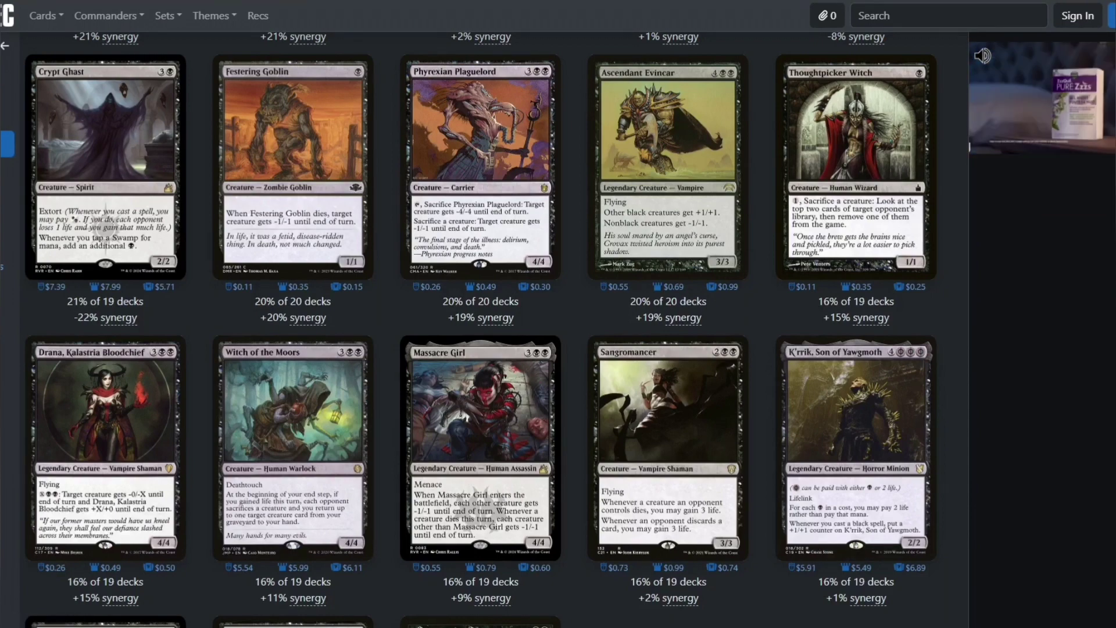
pyautogui.scroll(15, 480, 326)
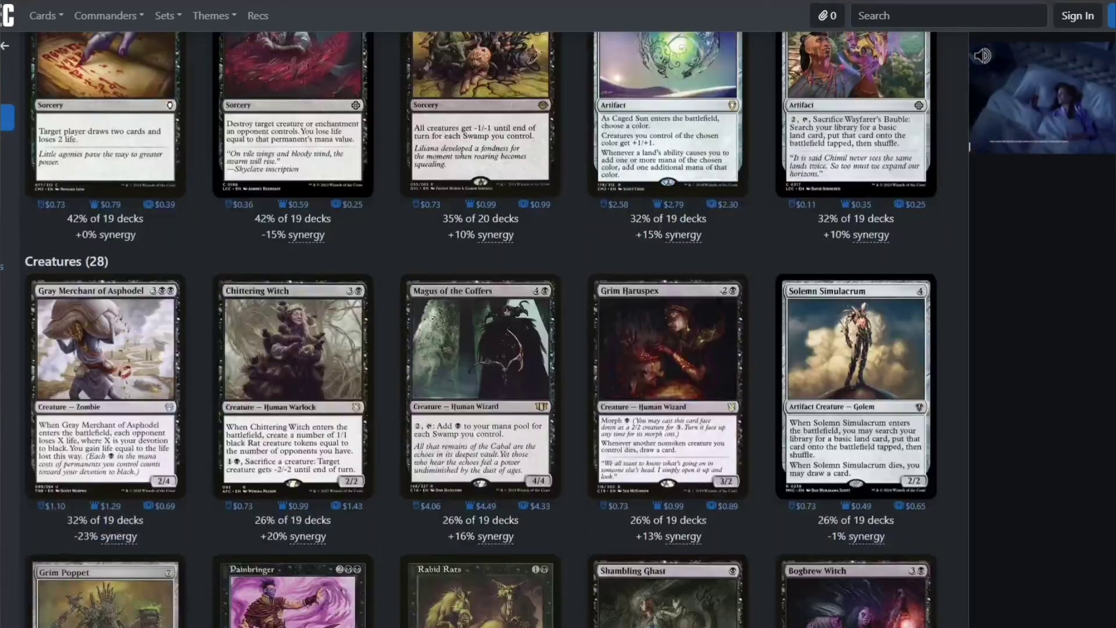
pyautogui.scroll(5, 854, 482)
pyautogui.scroll(4, 855, 482)
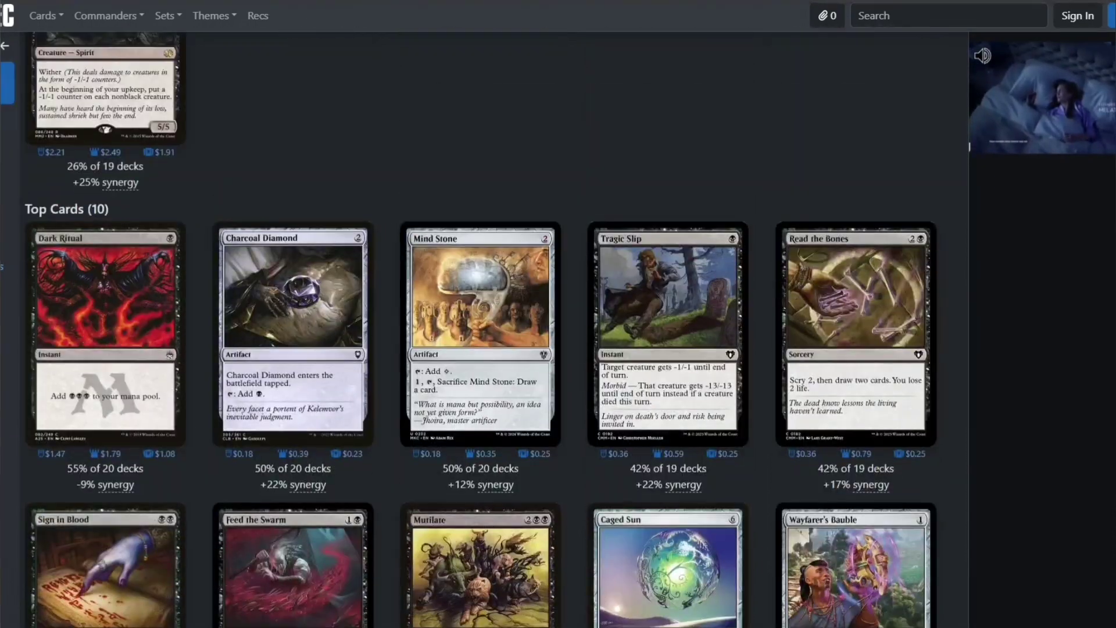
pyautogui.scroll(6, 854, 442)
pyautogui.scroll(1, 854, 441)
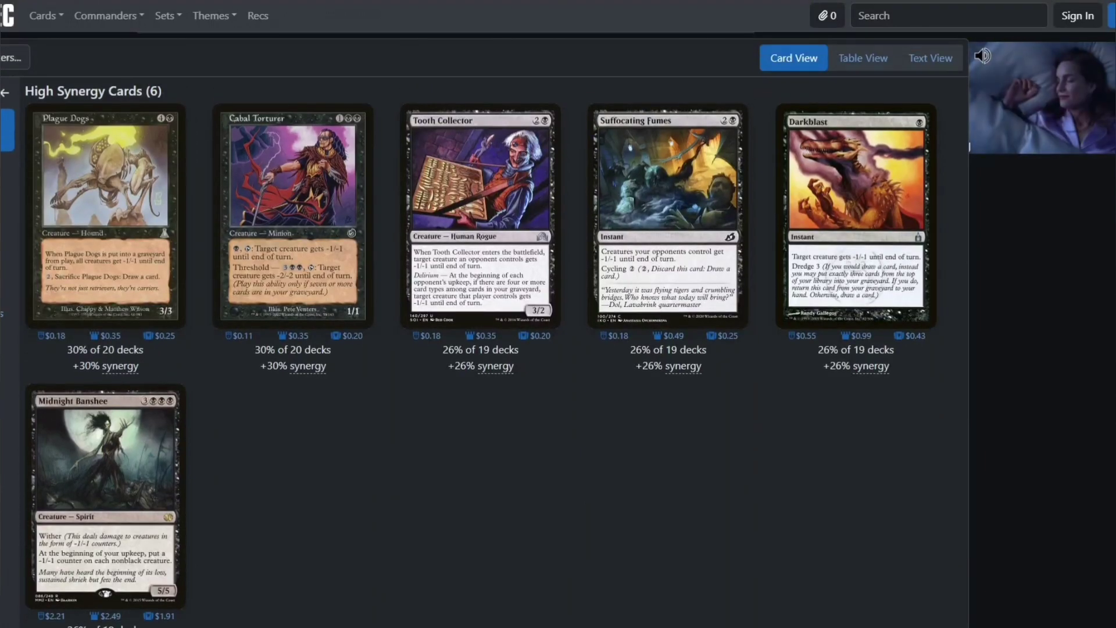
pyautogui.scroll(5, 855, 442)
pyautogui.scroll(-6, 855, 442)
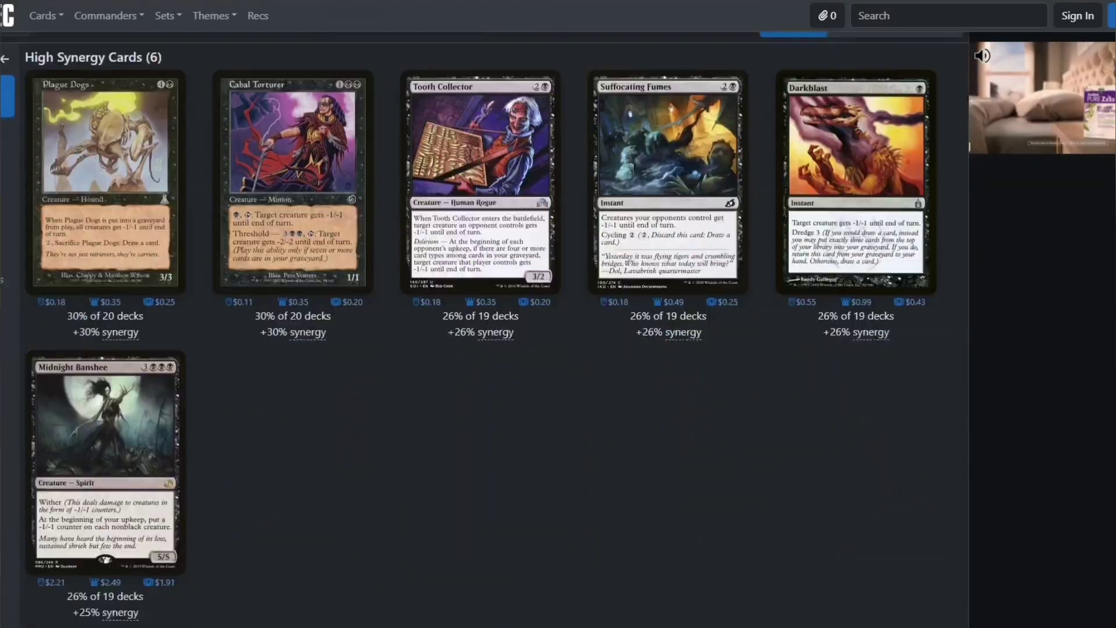
pyautogui.scroll(5, 668, 442)
pyautogui.scroll(-20, 669, 441)
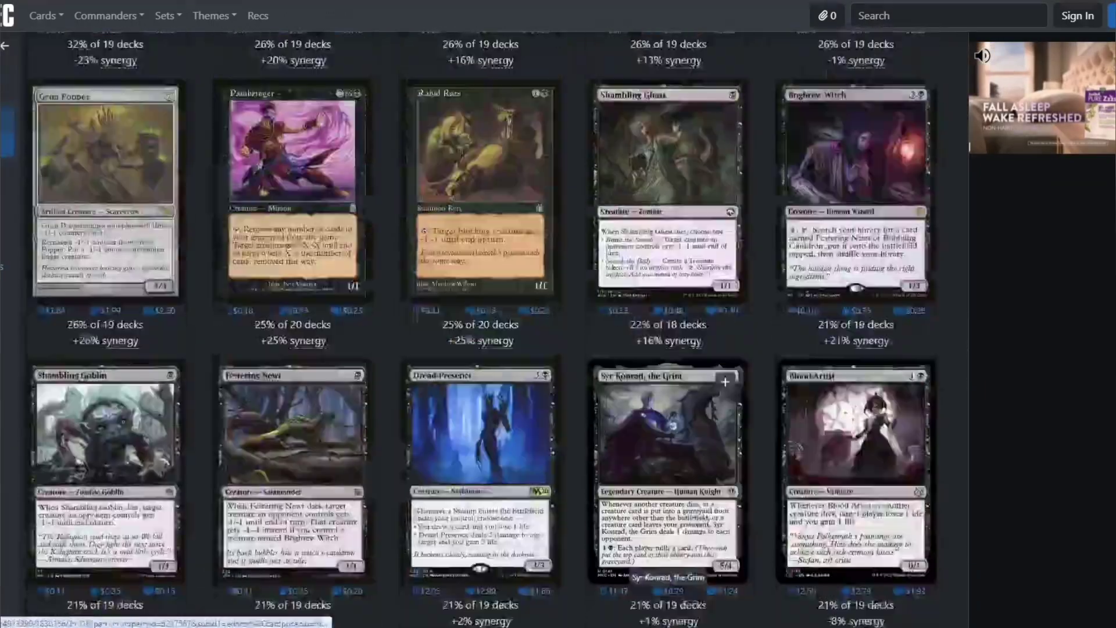
pyautogui.scroll(-12, 669, 441)
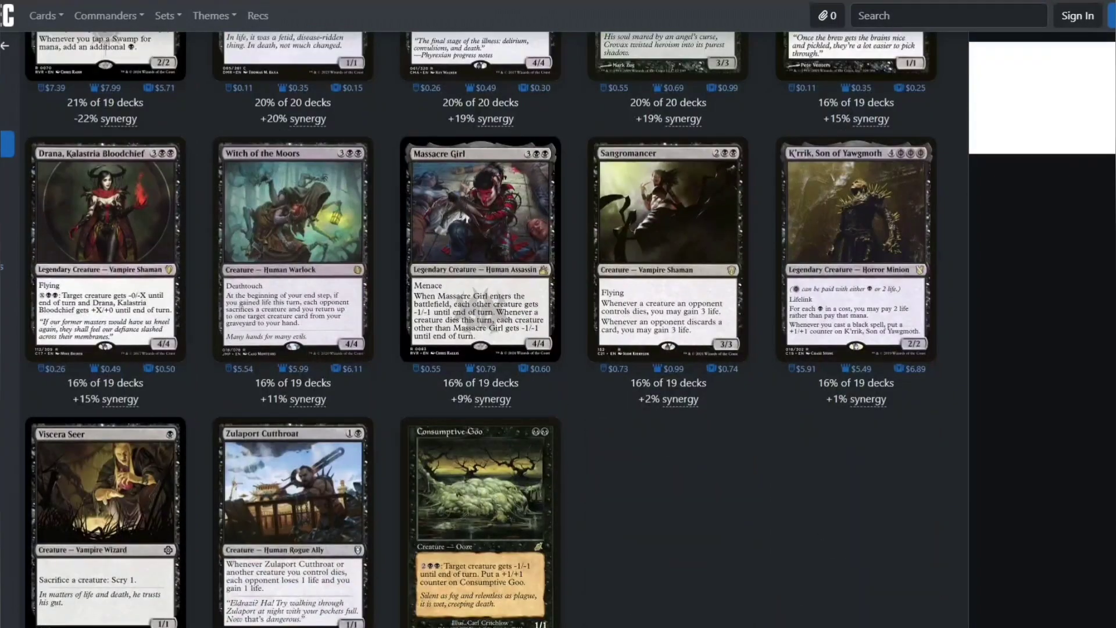
pyautogui.scroll(-7, 669, 442)
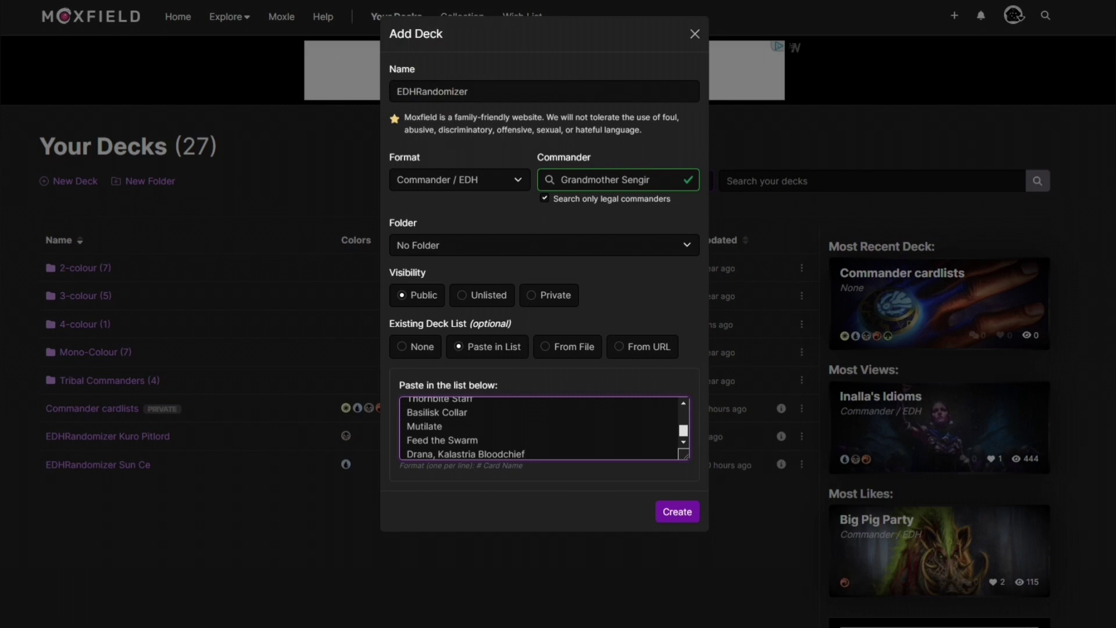
# Add Infernal Grasp and Make Obsolete from EDHREC's Instants section to the new Moxfield deck's pasted card list.
pyautogui.press('Return')
pyautogui.write('Infernal')
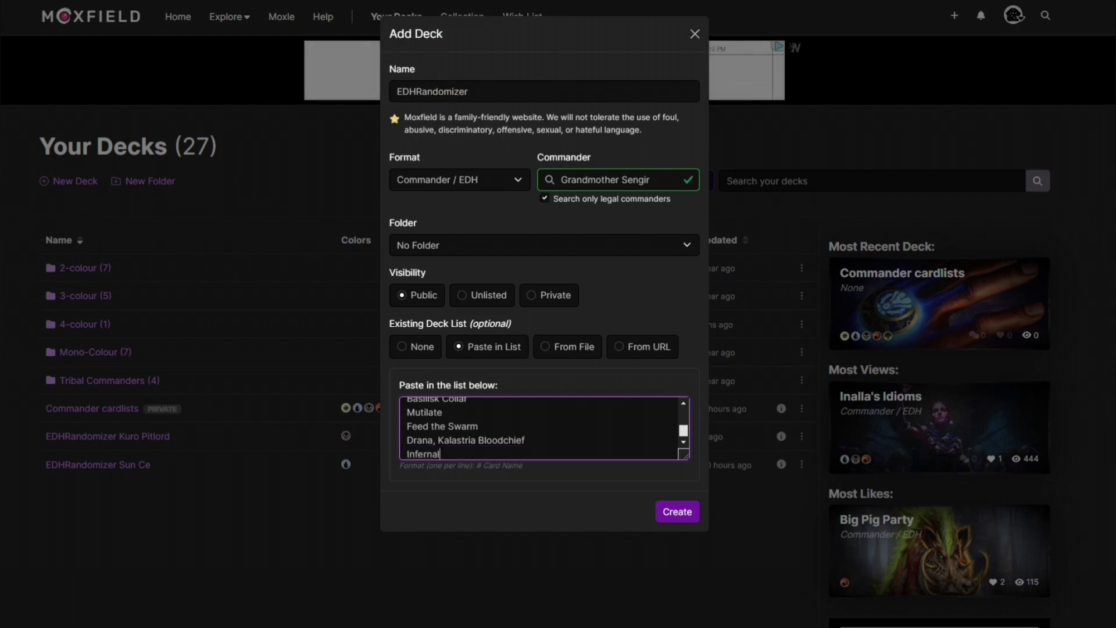
pyautogui.write(' Grasp')
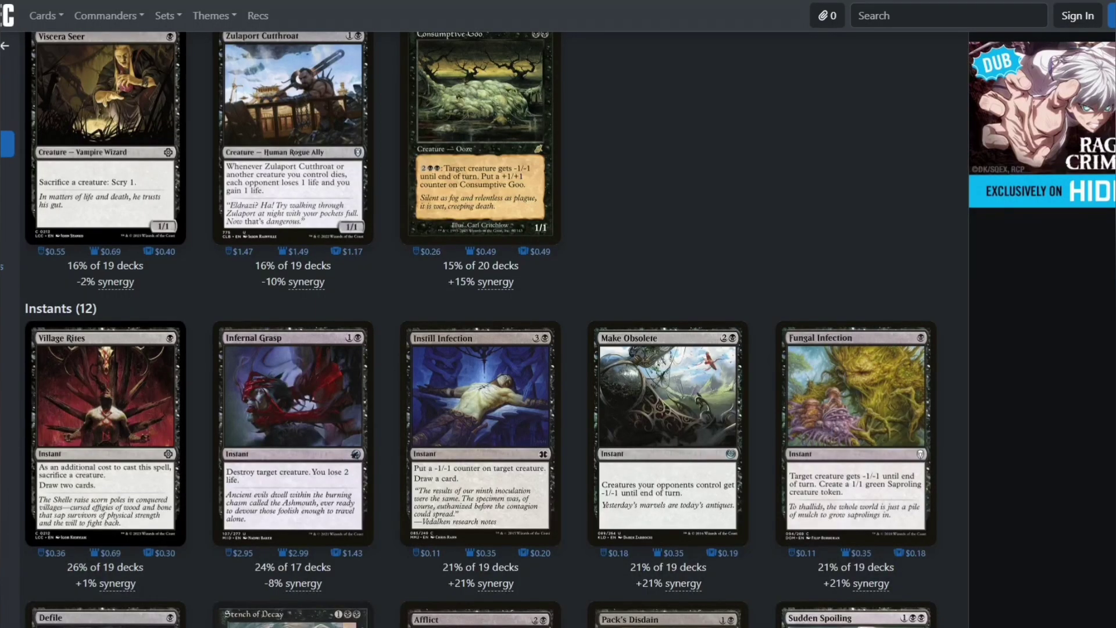
pyautogui.scroll(-1, 480, 329)
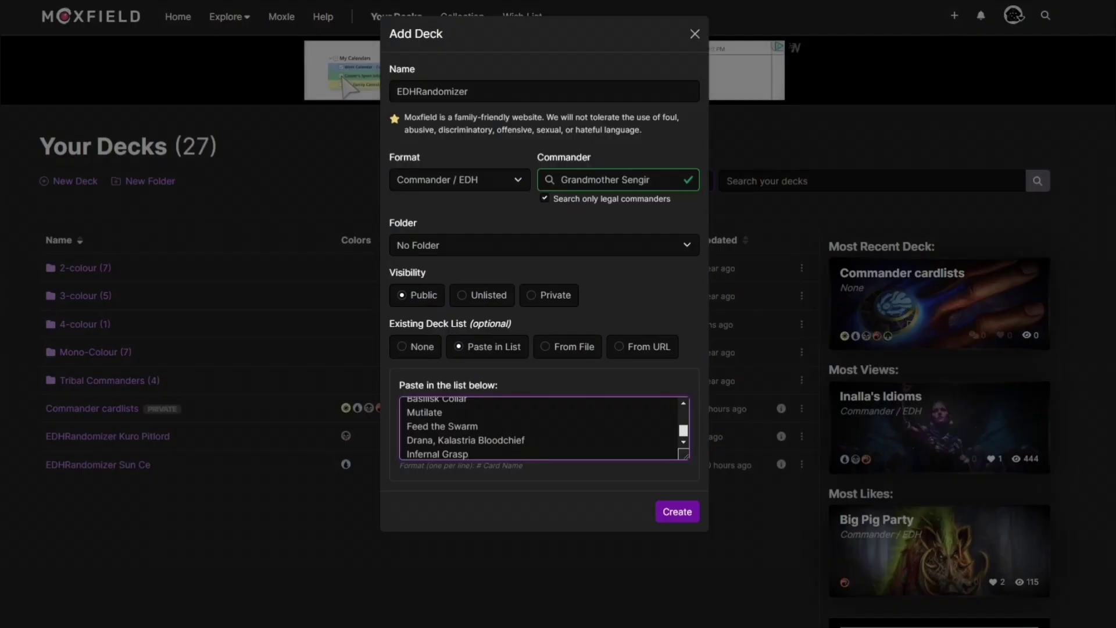
pyautogui.press('Return')
pyautogui.write('Make Obsolete')
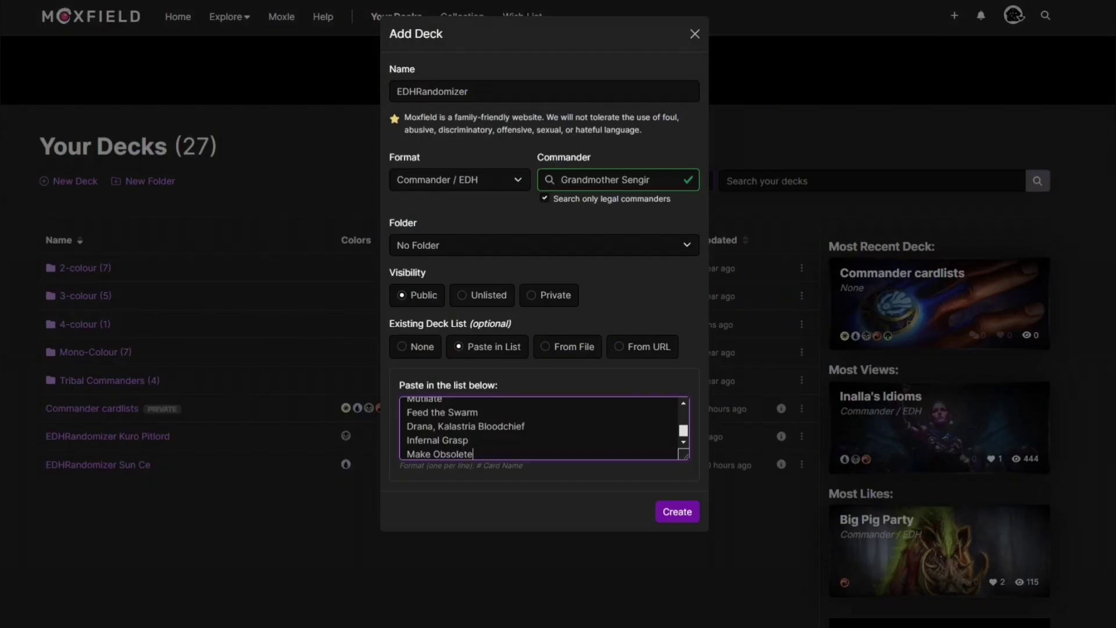
# Add Festergloom and Cower in Fear on separate lines of the Moxfield deck's pasted card list.
pyautogui.press('Return')
pyautogui.write('Festerbloom')
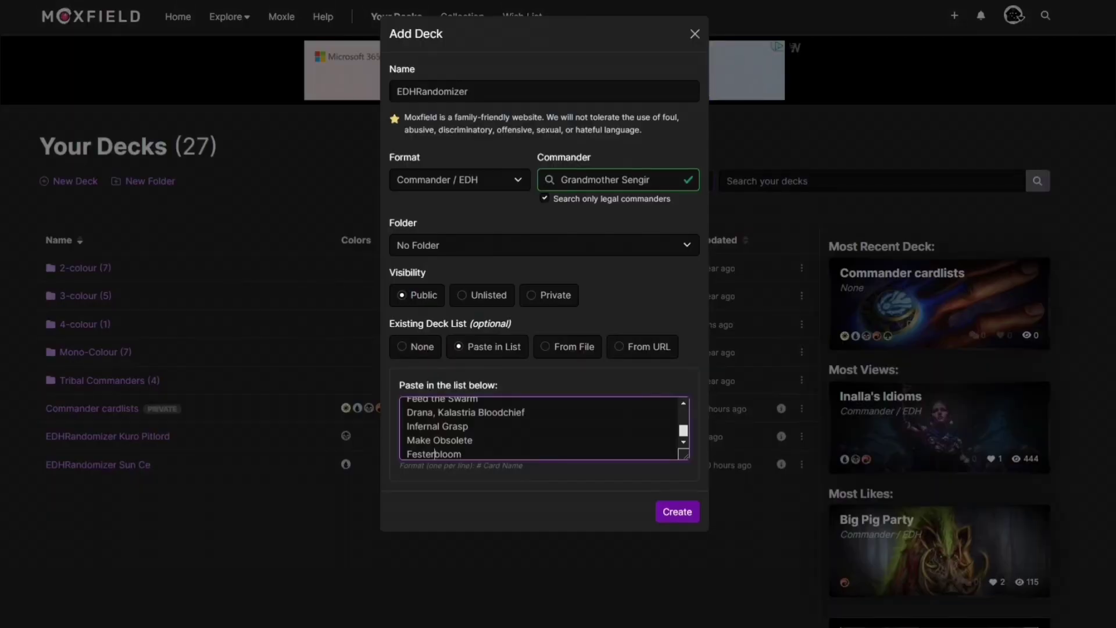
pyautogui.press('BackSpace')
pyautogui.write('g')
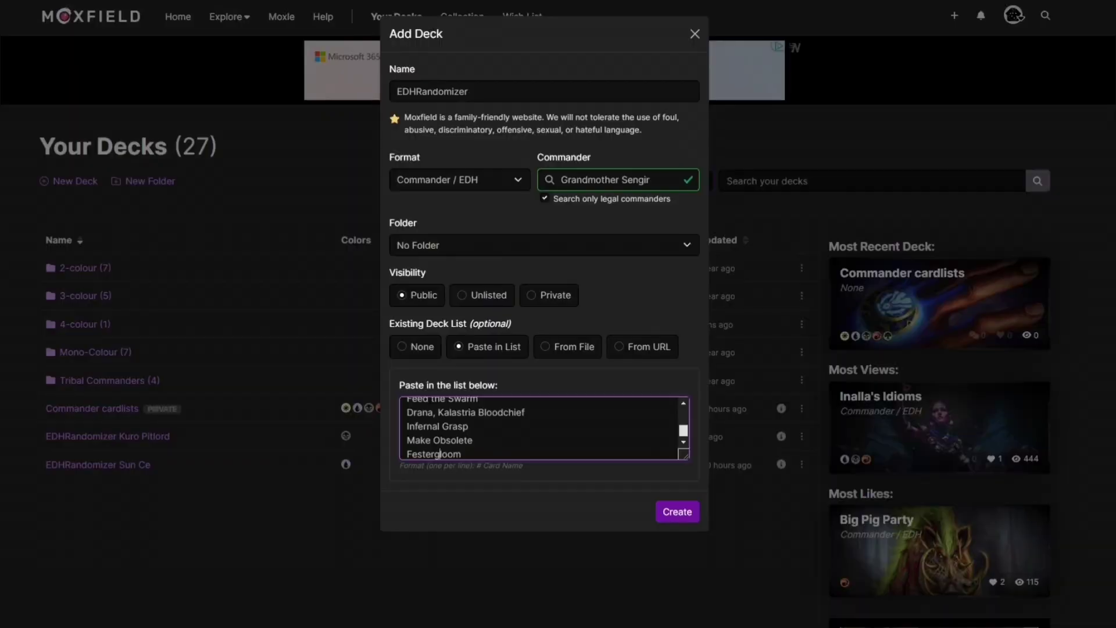
pyautogui.click(442, 454)
pyautogui.press('Return')
pyautogui.write('Cower in ')
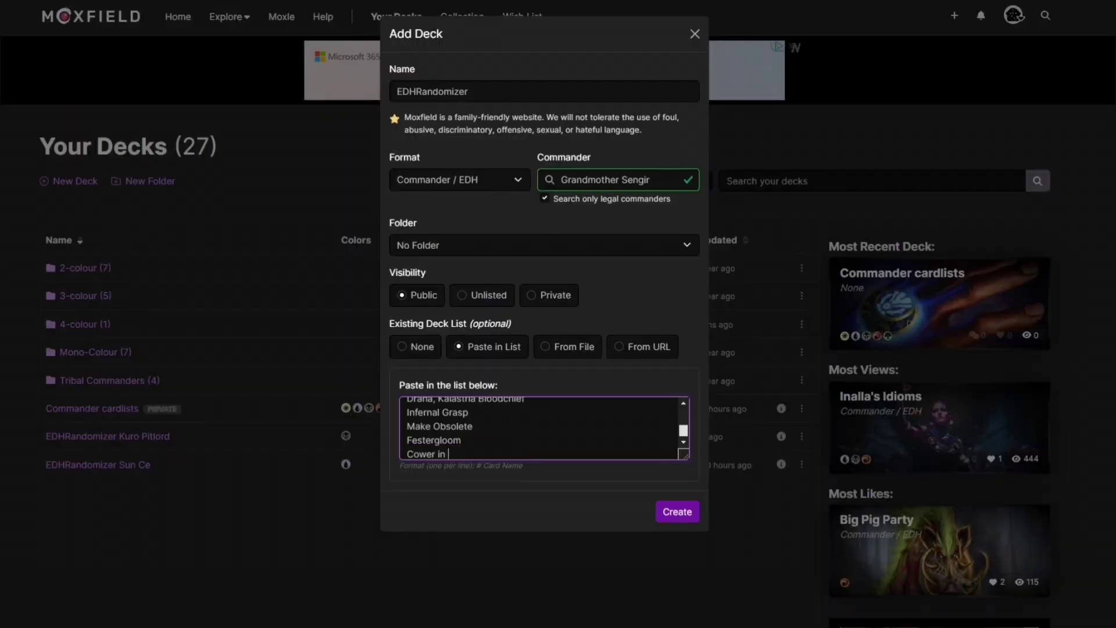
pyautogui.write('Fear')
# View Dread of Night in the Google Images results and add it to the Moxfield deck's pasted card list.
pyautogui.hotkey('alt', 'Tab')
pyautogui.scroll(-3, 314, 326)
pyautogui.click(332, 372)
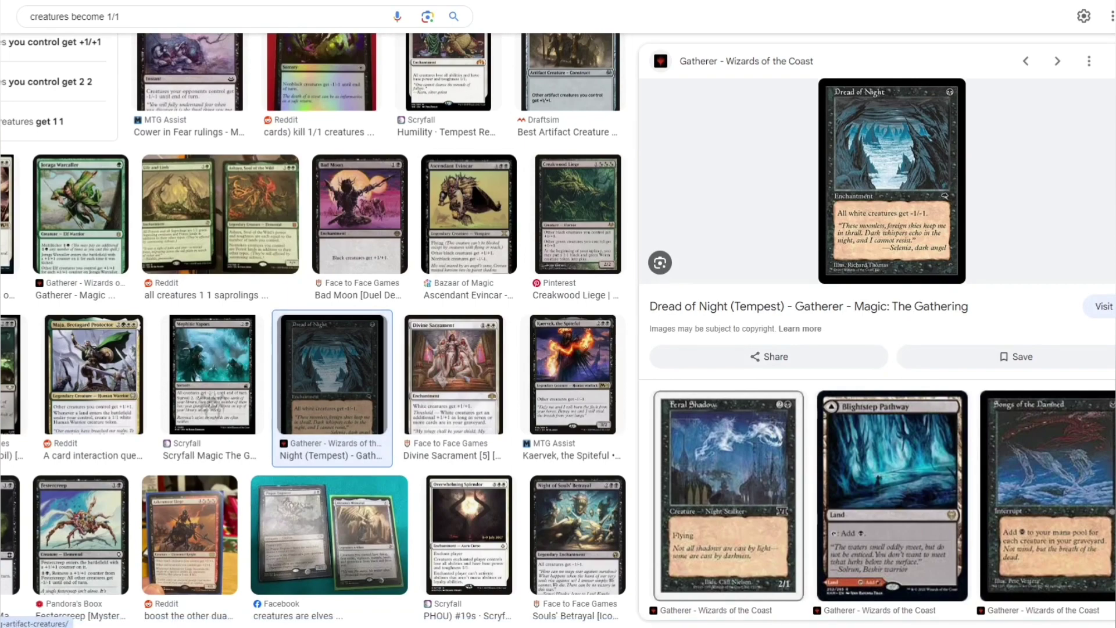
pyautogui.hotkey('alt', 'Tab')
pyautogui.press('Return')
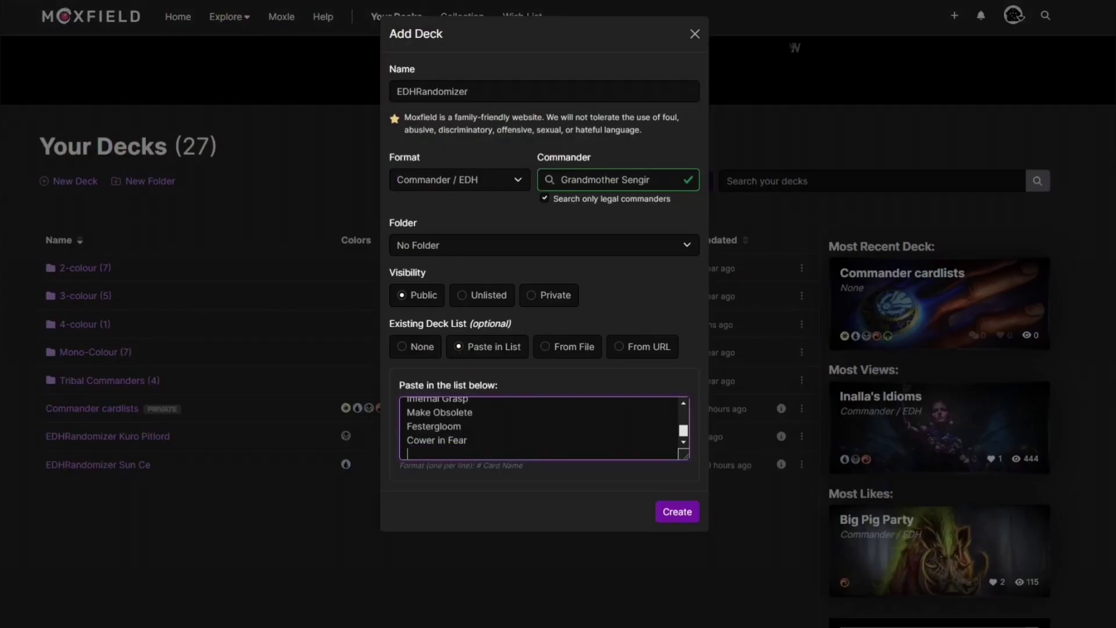
pyautogui.write('Dread of Night')
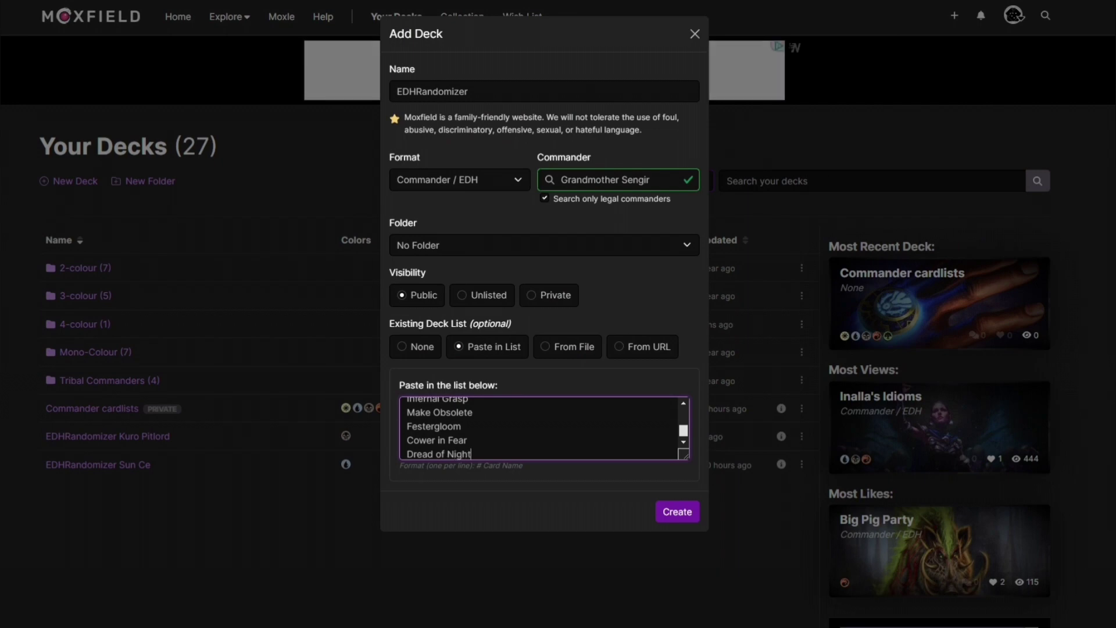
# Return to Grandmother Sengir's card page on Scryfall.
pyautogui.hotkey('alt', 'Tab')
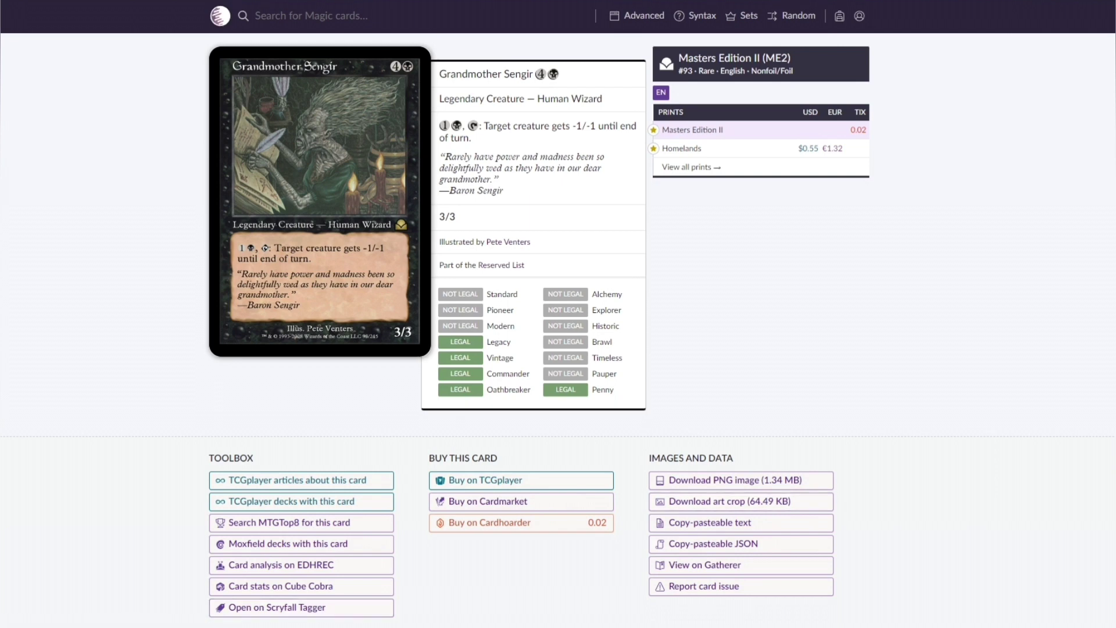
pyautogui.moveTo(376, 627)
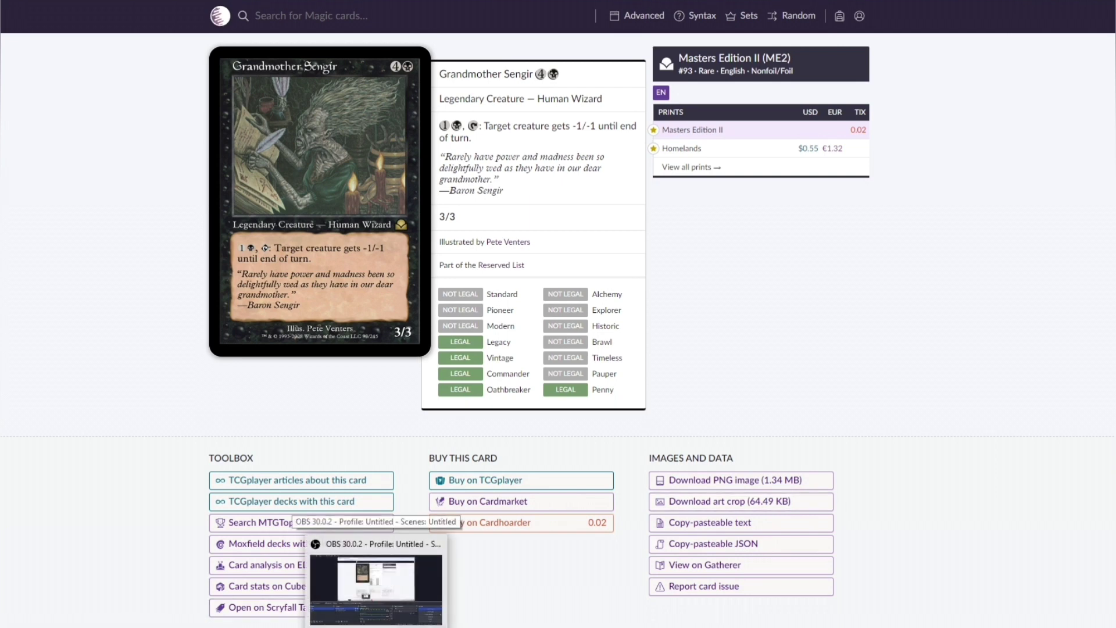